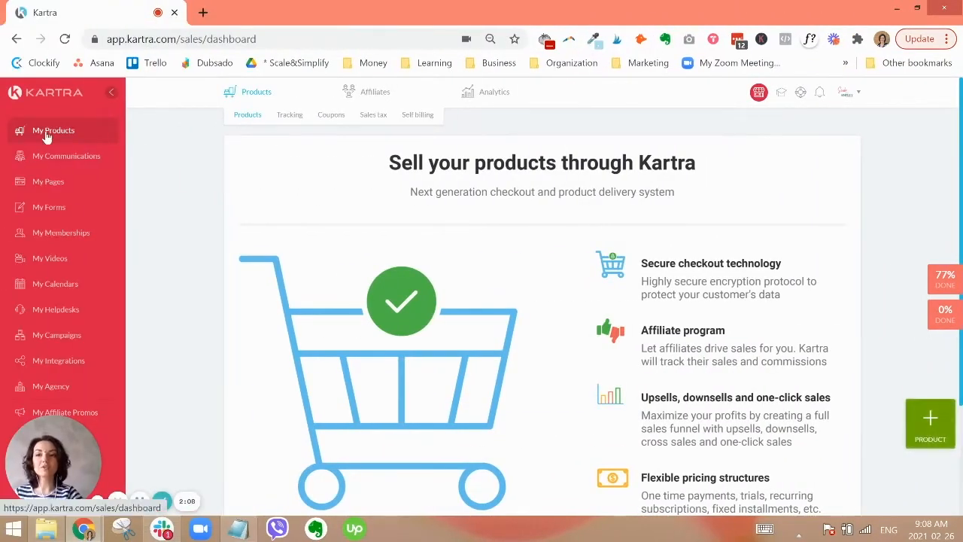
- Create a new main product with the internal name "My New Product"
left_click(69, 143)
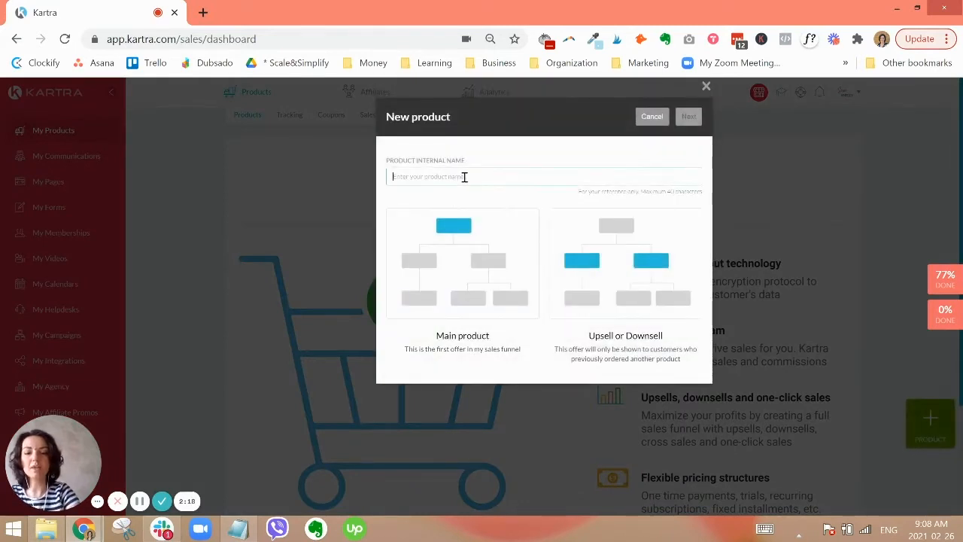
type("My New Produc")
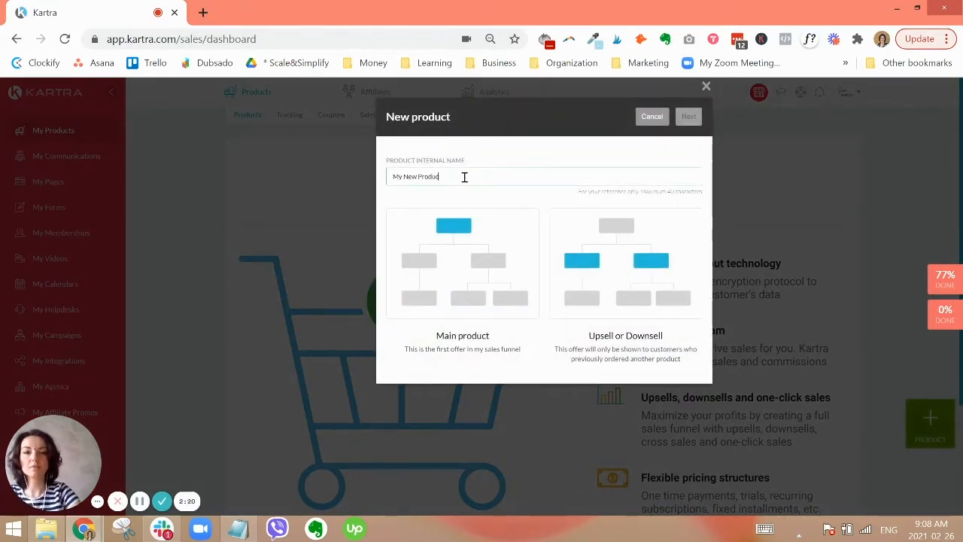
type("t")
left_click(459, 279)
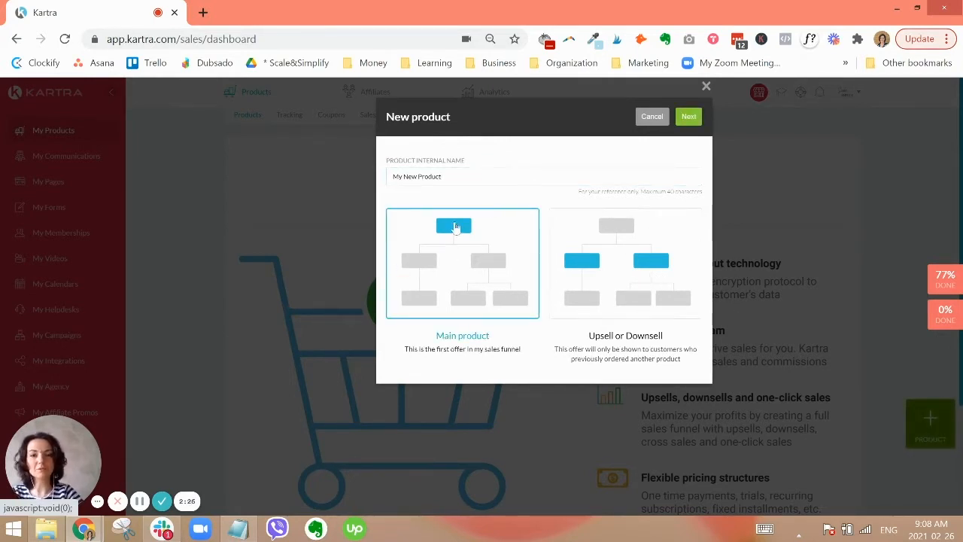
left_click(690, 119)
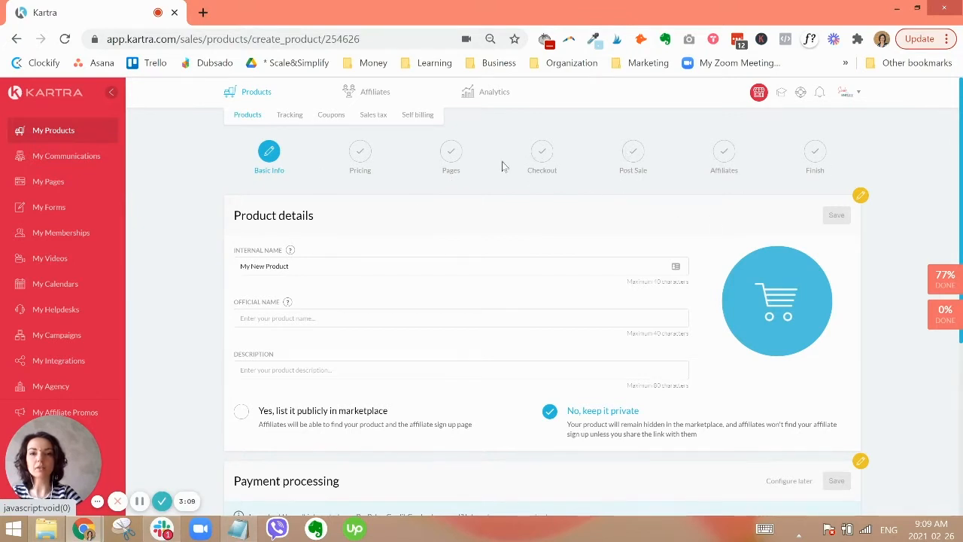
- Extend the product's internal name to "My New Product (Special Offer)"
scroll(507, 233, "down", 1)
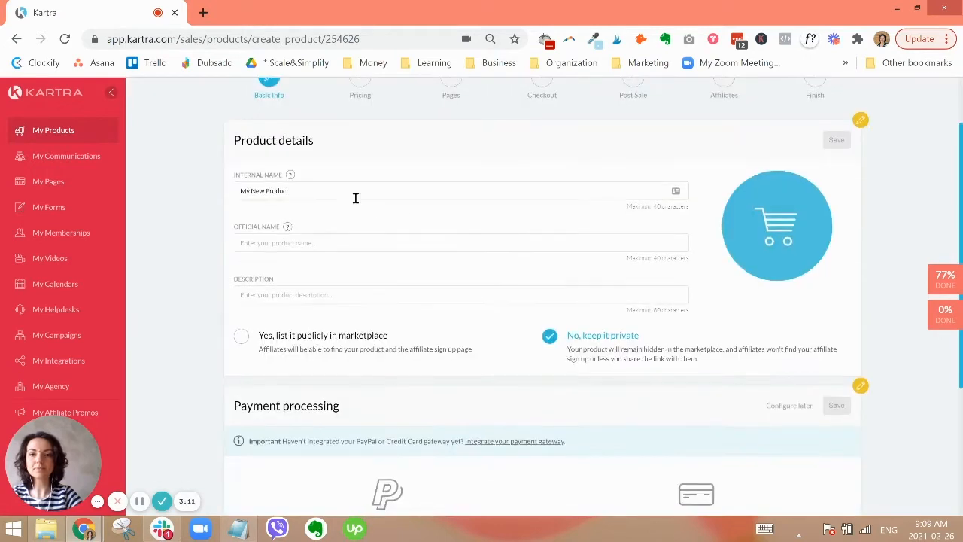
left_click(318, 191)
left_click_drag(318, 191, 293, 184)
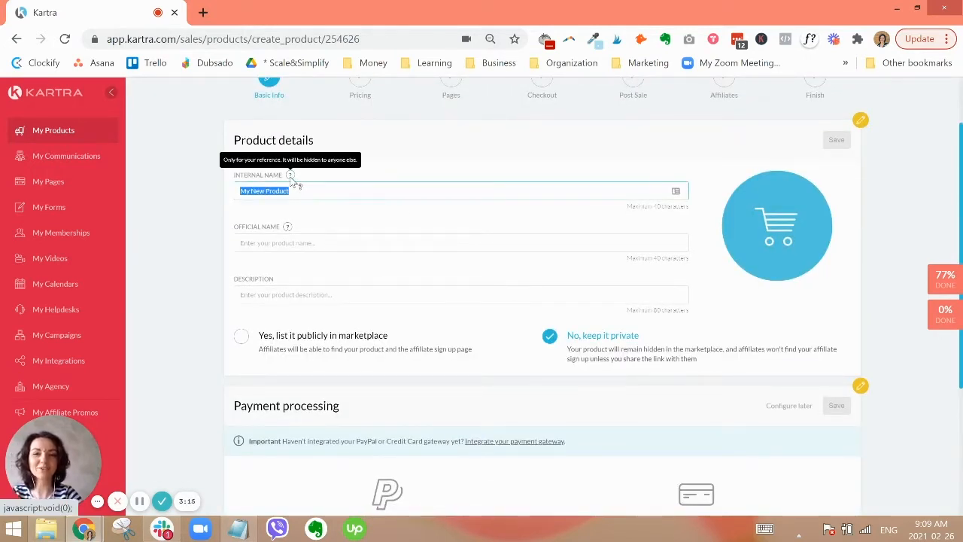
left_click(310, 191)
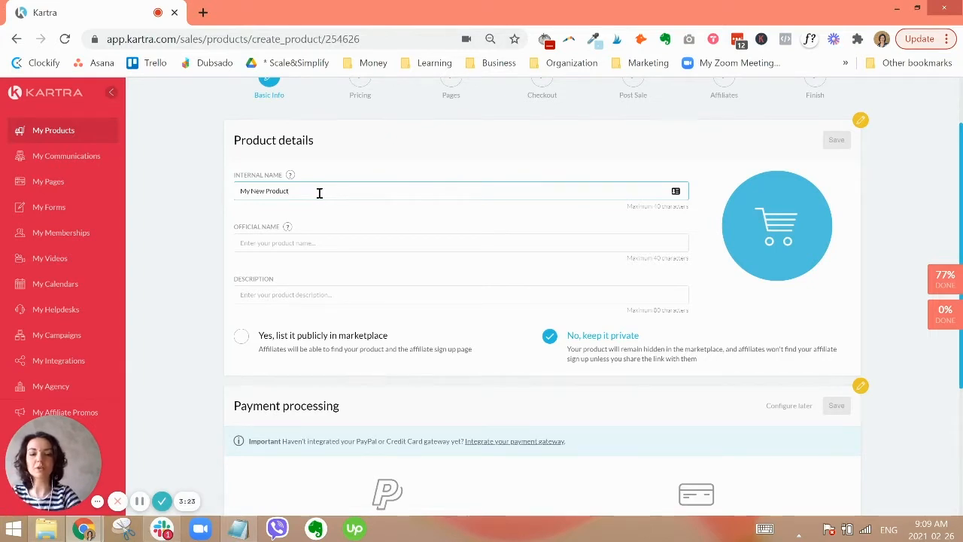
type("(")
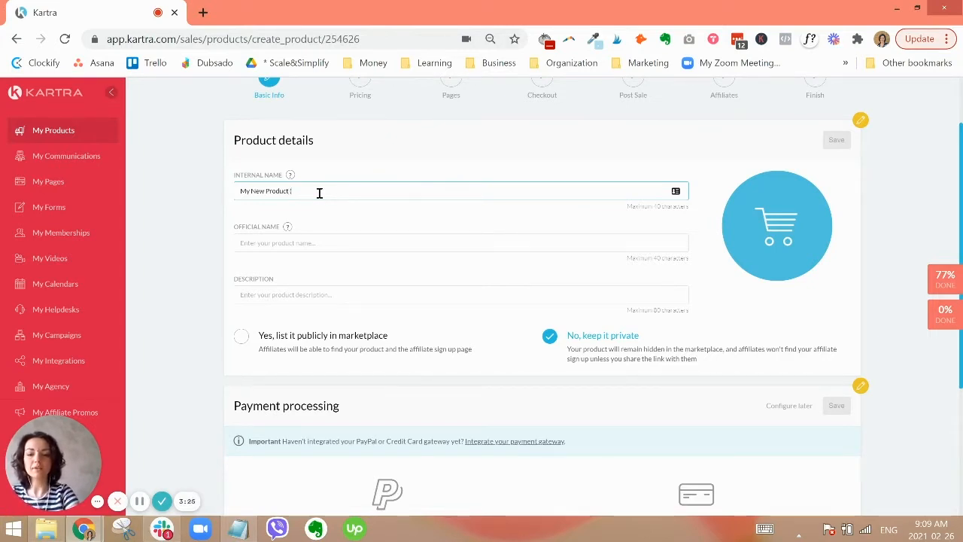
type("Special Offe")
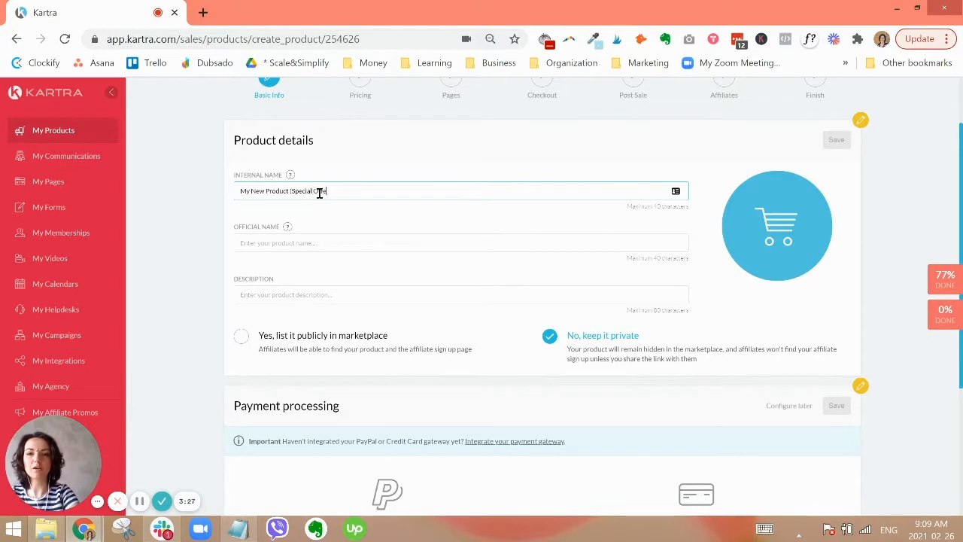
type("r)")
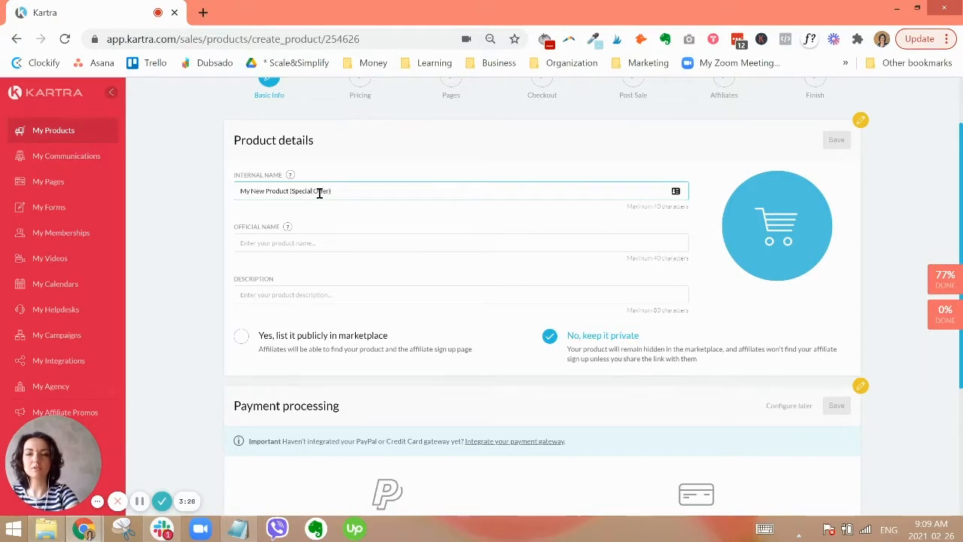
- Set the product's official name to "My New Product"
left_click(305, 243)
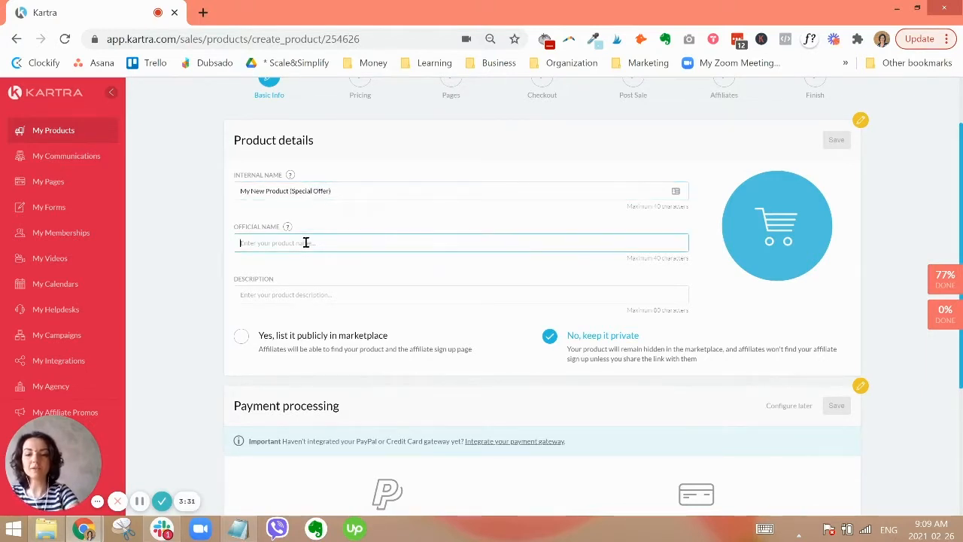
type("My New Product")
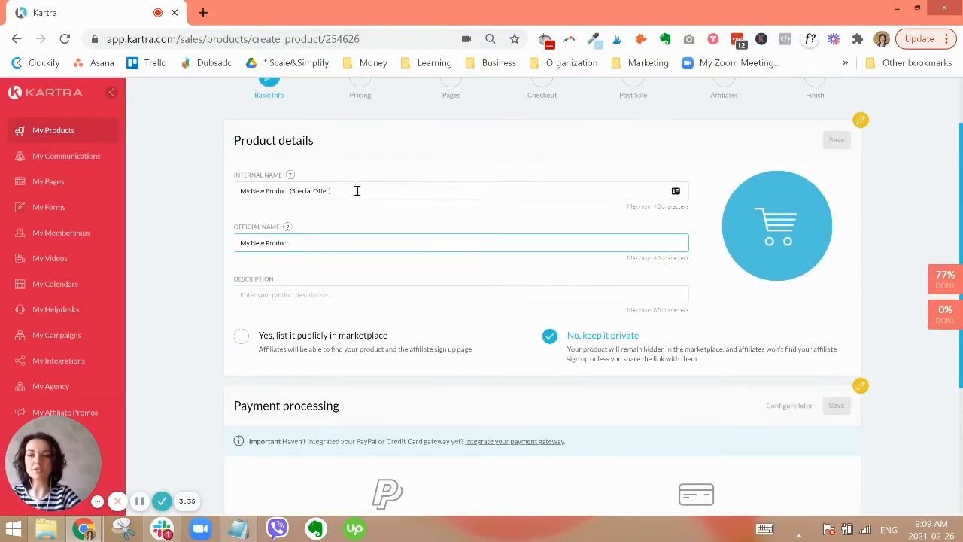
triple_click(298, 242)
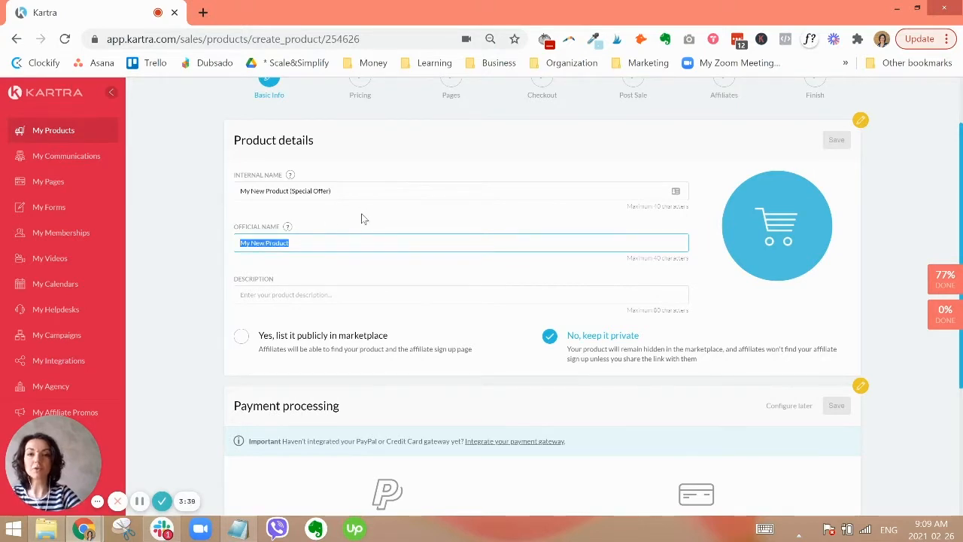
left_click(384, 291)
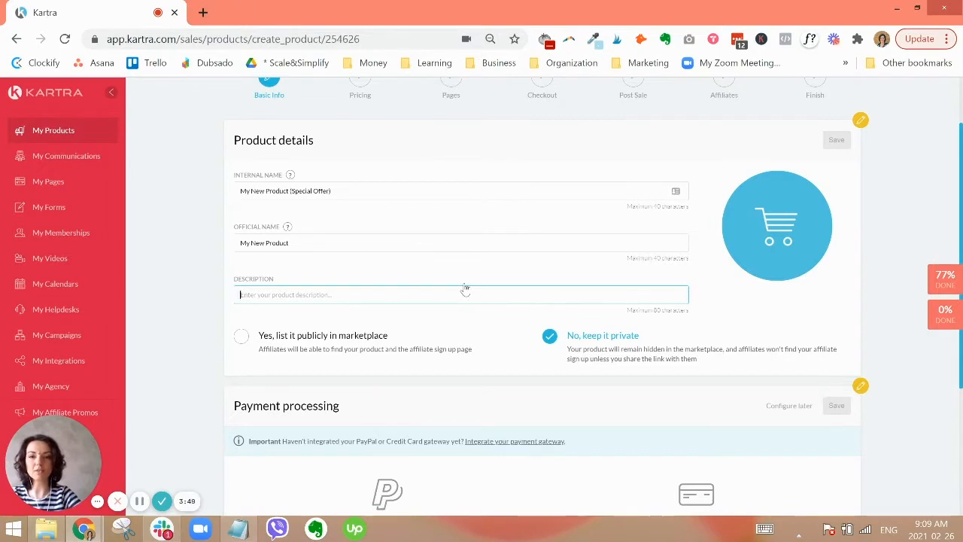
left_click_drag(643, 310, 688, 308)
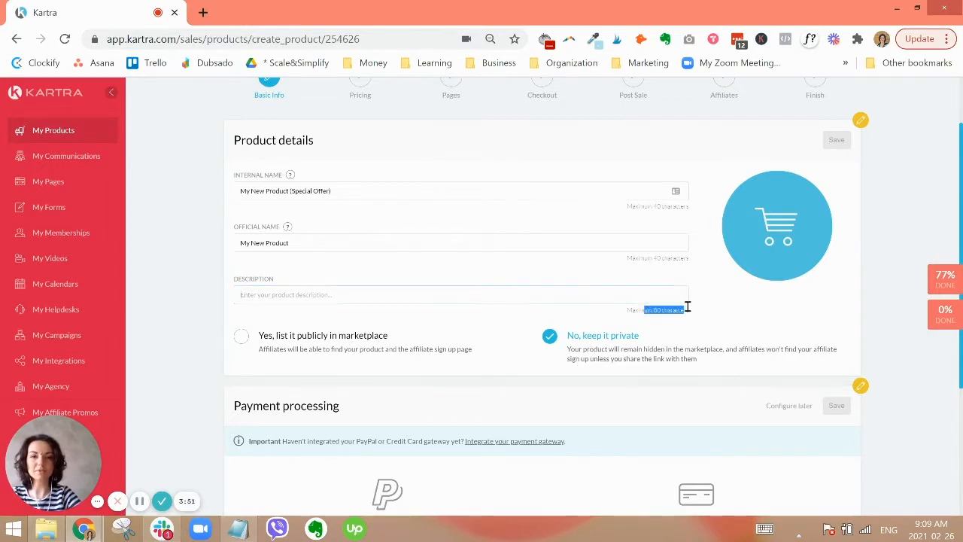
left_click(347, 295)
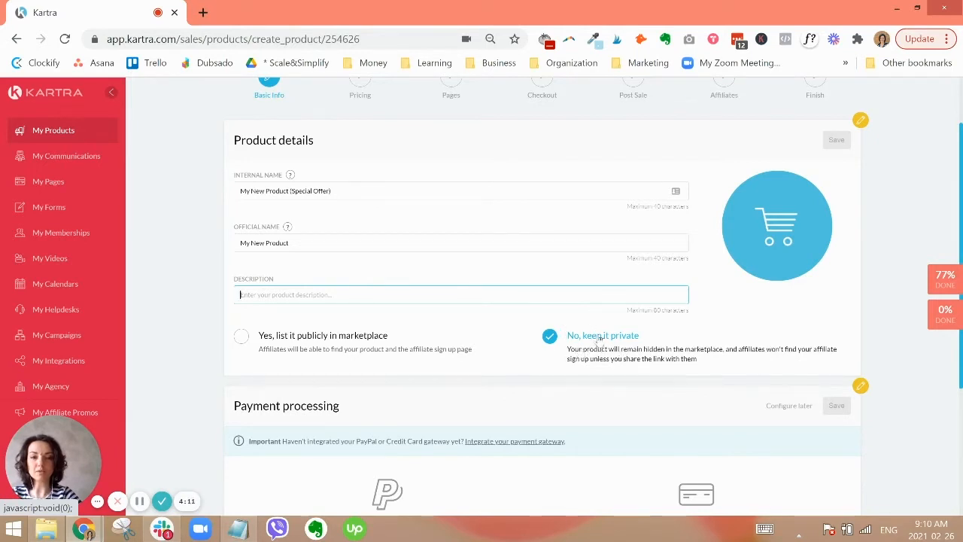
left_click(779, 224)
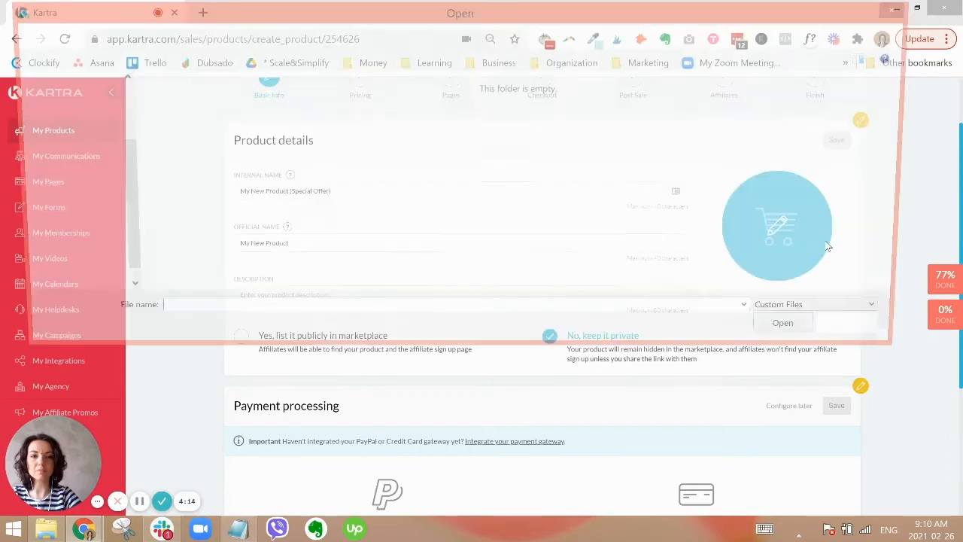
left_click(904, 9)
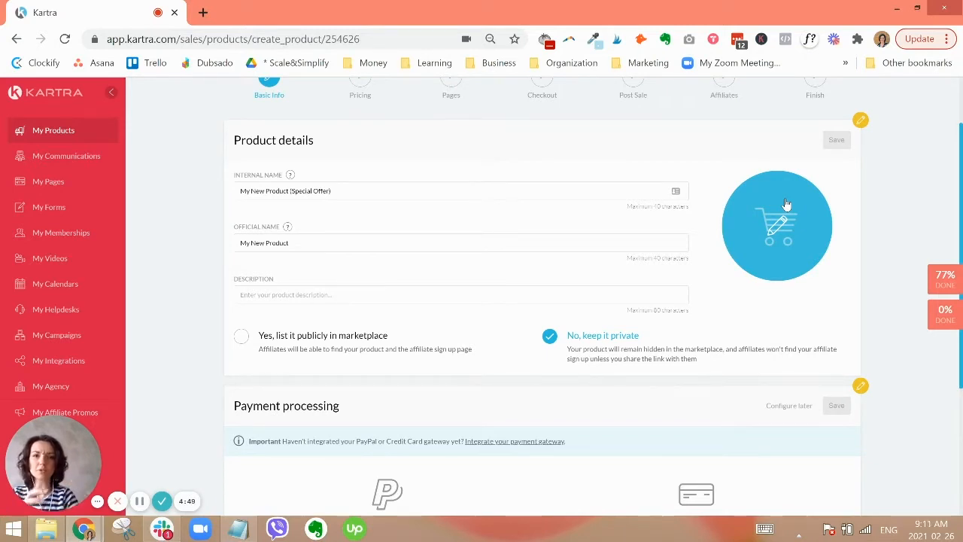
- Enter "Your description here" as the product description and save the product details
left_click(319, 294)
type("Your description here")
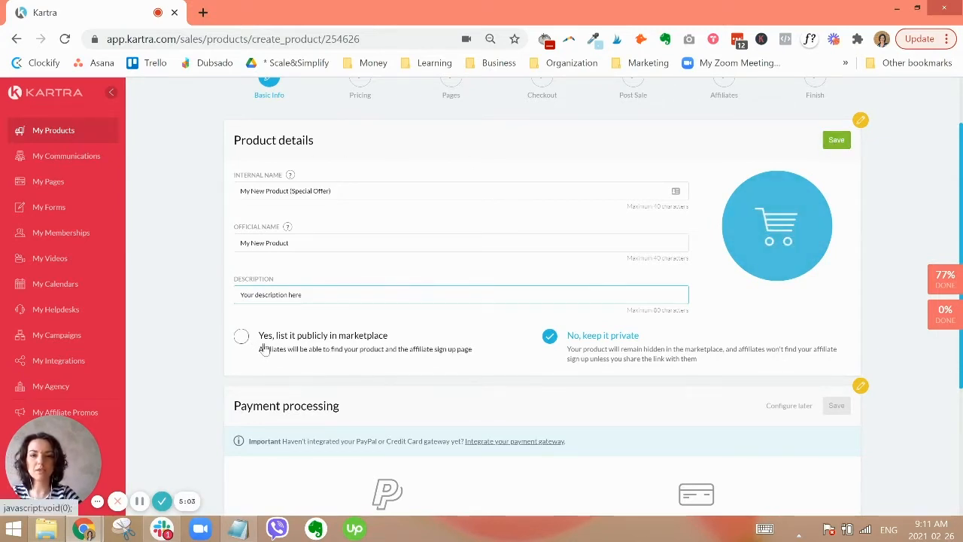
scroll(251, 301, "up", 1)
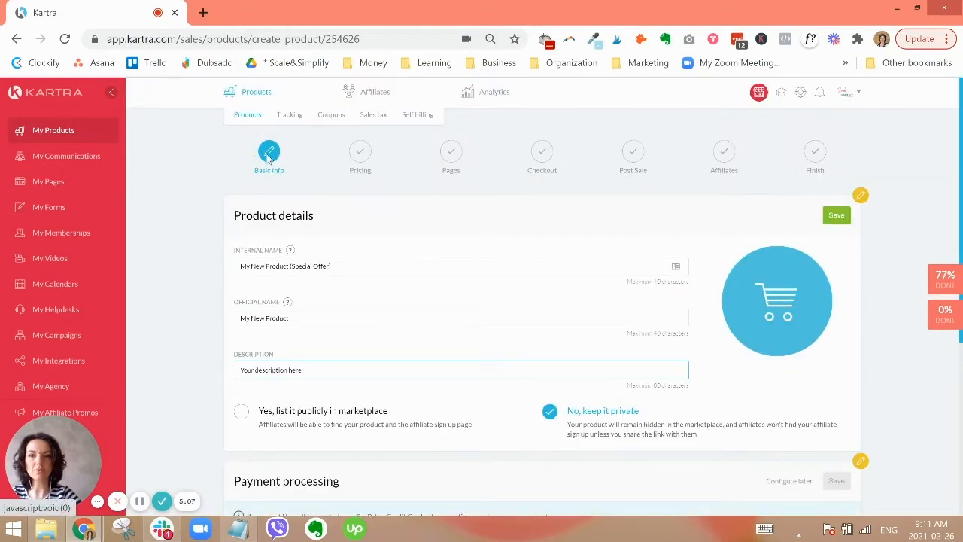
scroll(234, 203, "down", 1)
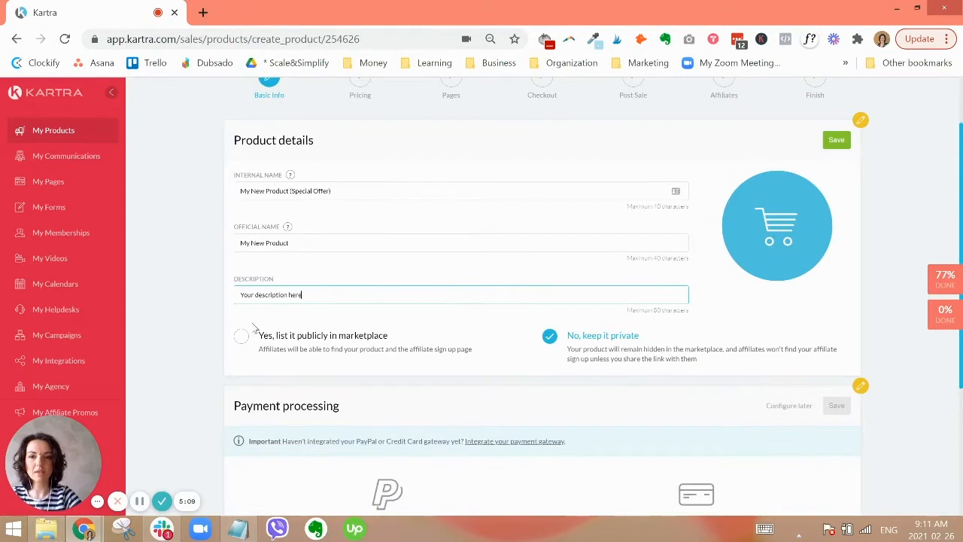
scroll(309, 387, "down", 2)
scroll(538, 382, "up", 2)
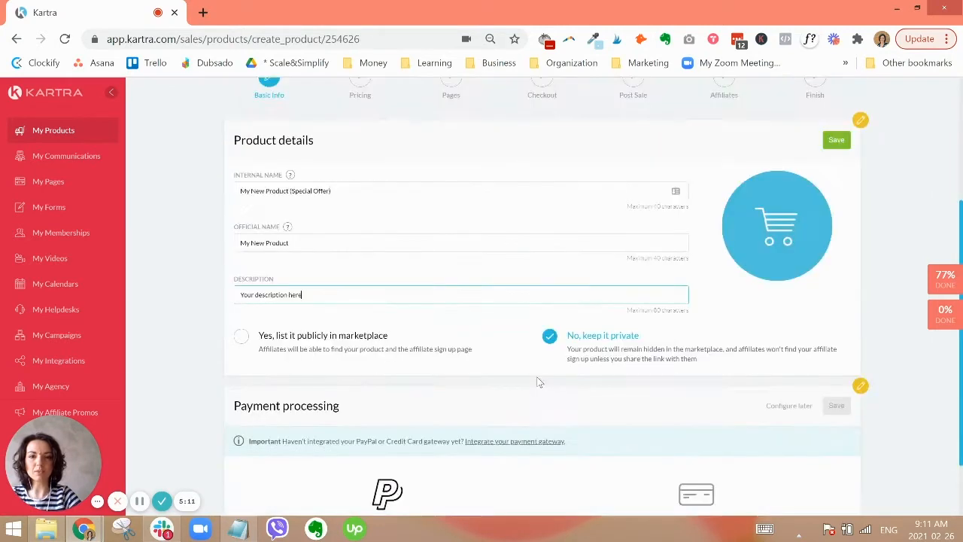
scroll(539, 309, "up", 1)
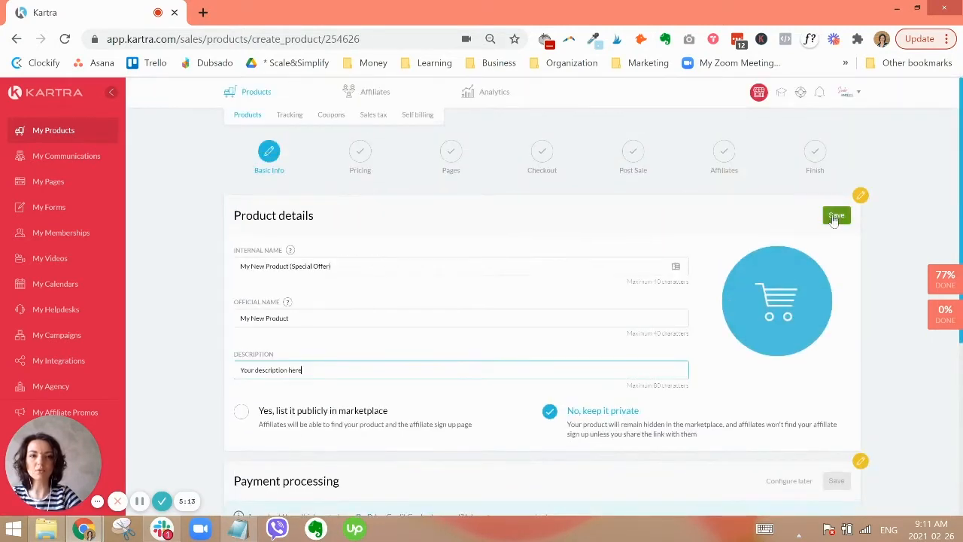
left_click(443, 267)
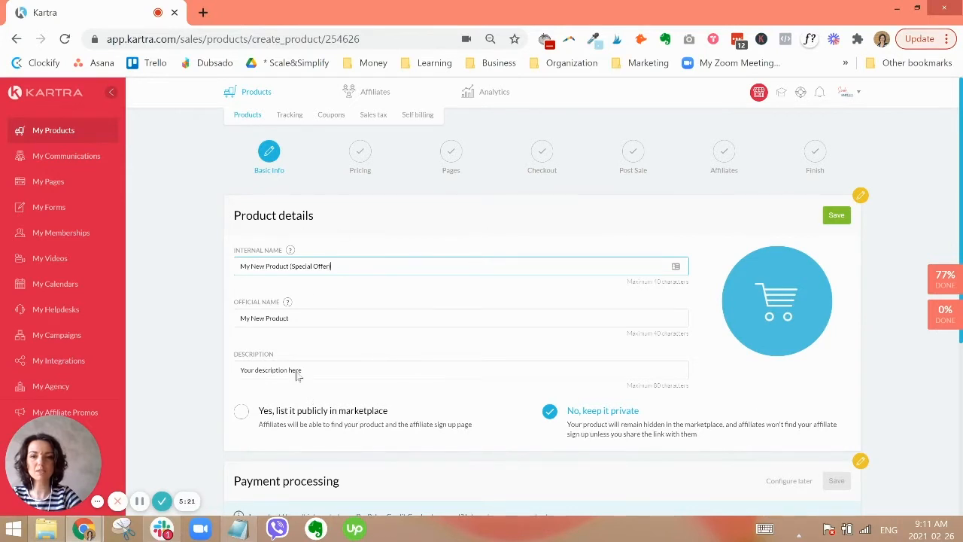
left_click(836, 217)
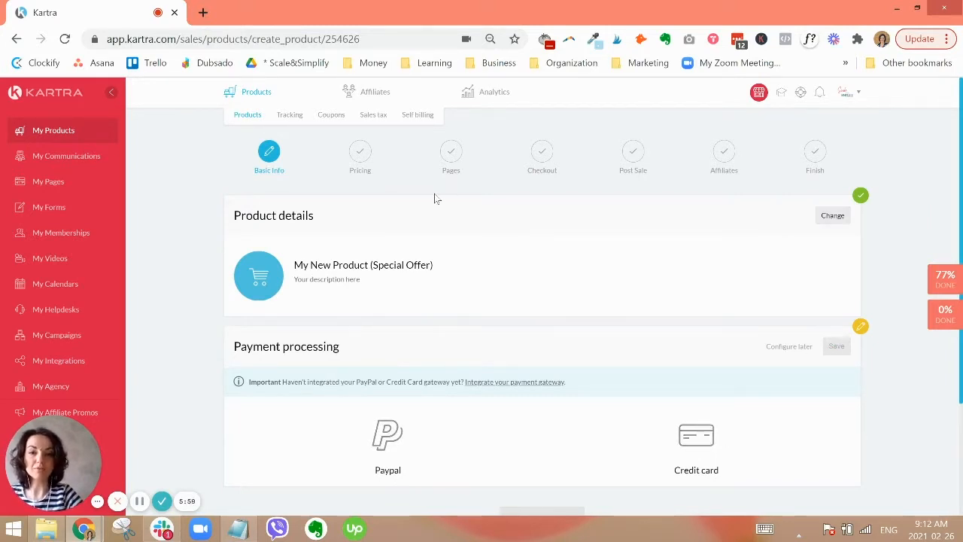
- Examine the PayPal account and credit card gateway choices for the product's payment processing
left_click(777, 349)
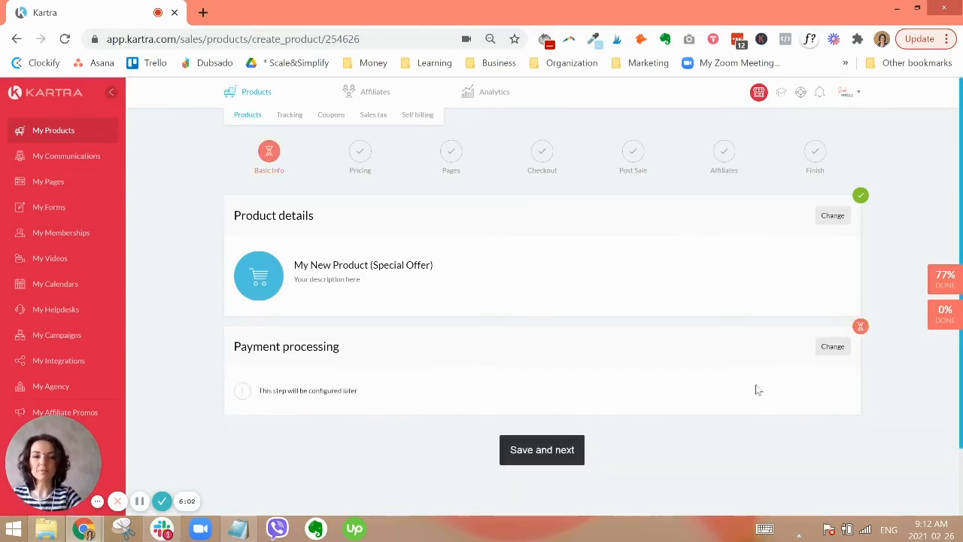
left_click(831, 345)
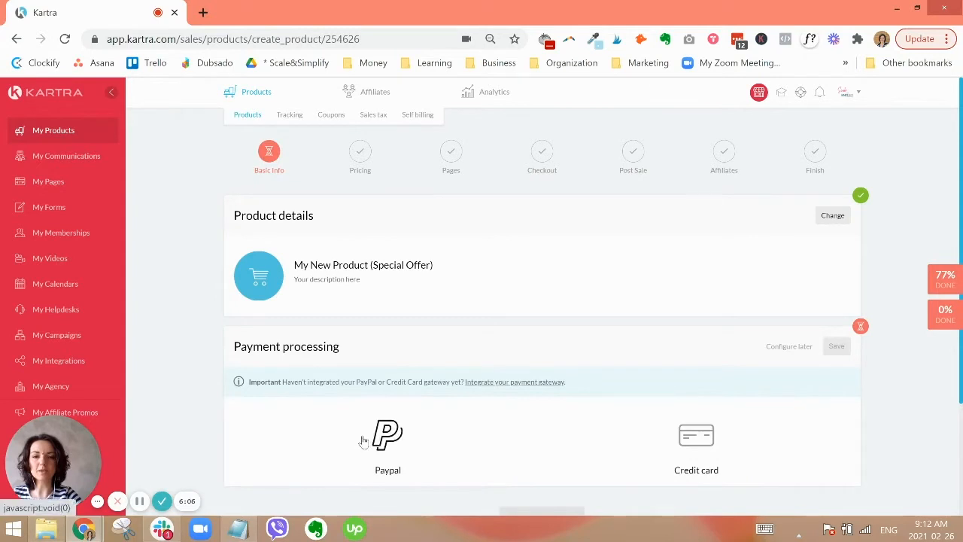
scroll(539, 390, "down", 1)
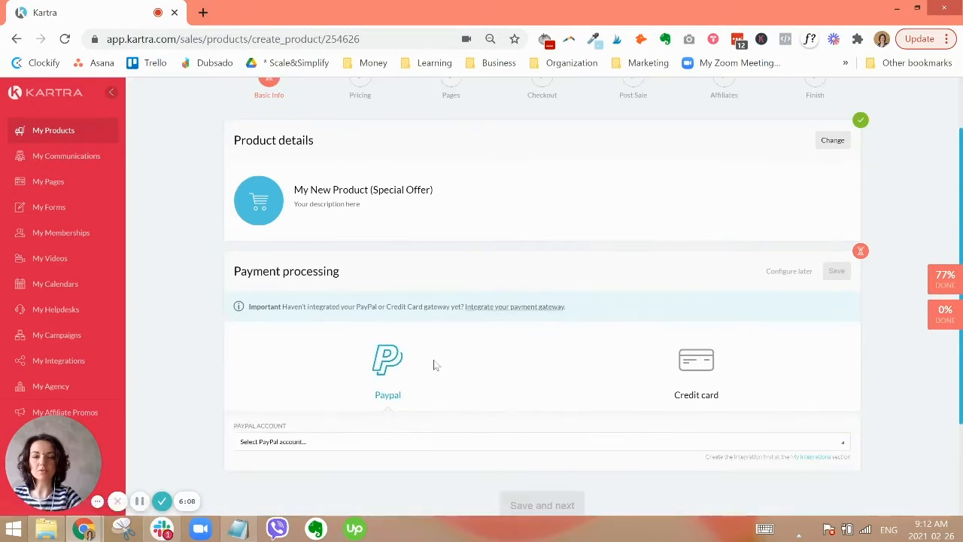
left_click(520, 442)
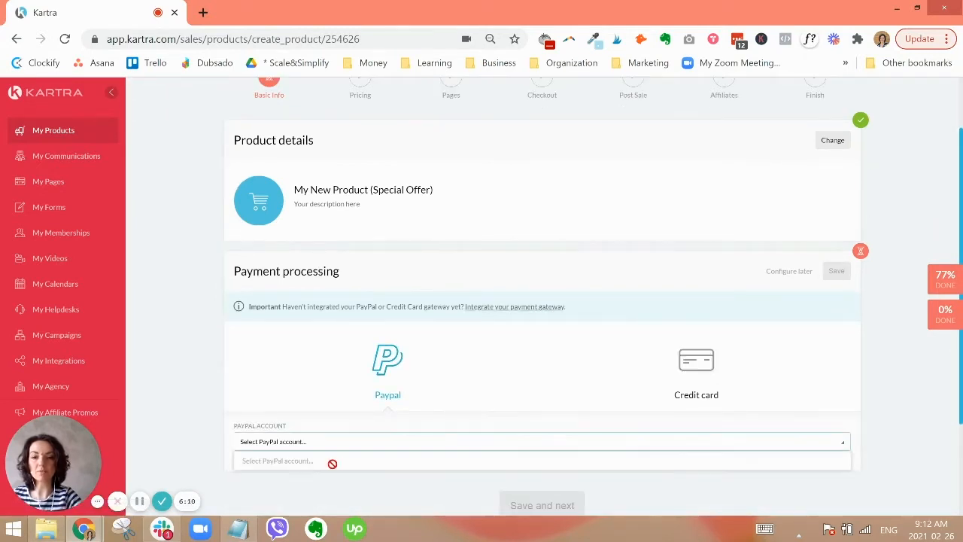
left_click(687, 383)
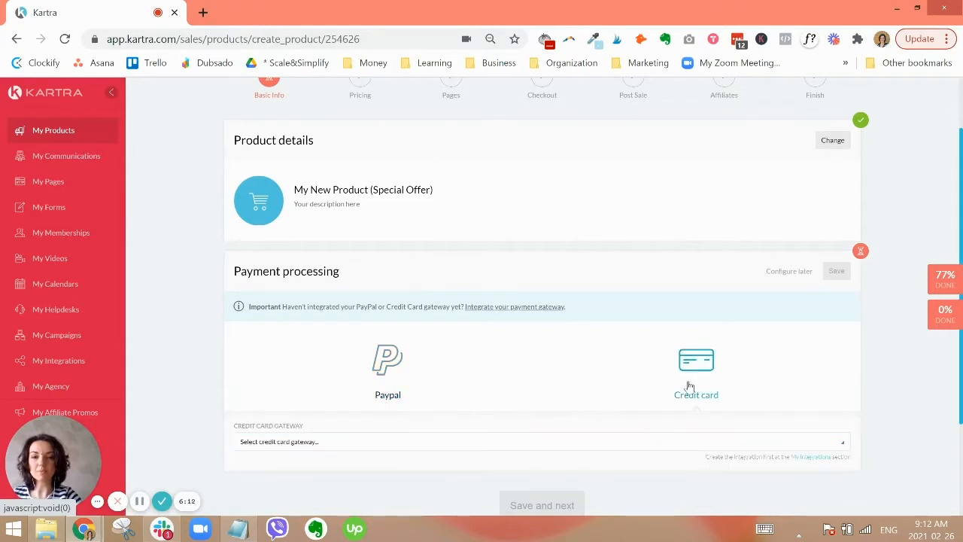
left_click(555, 449)
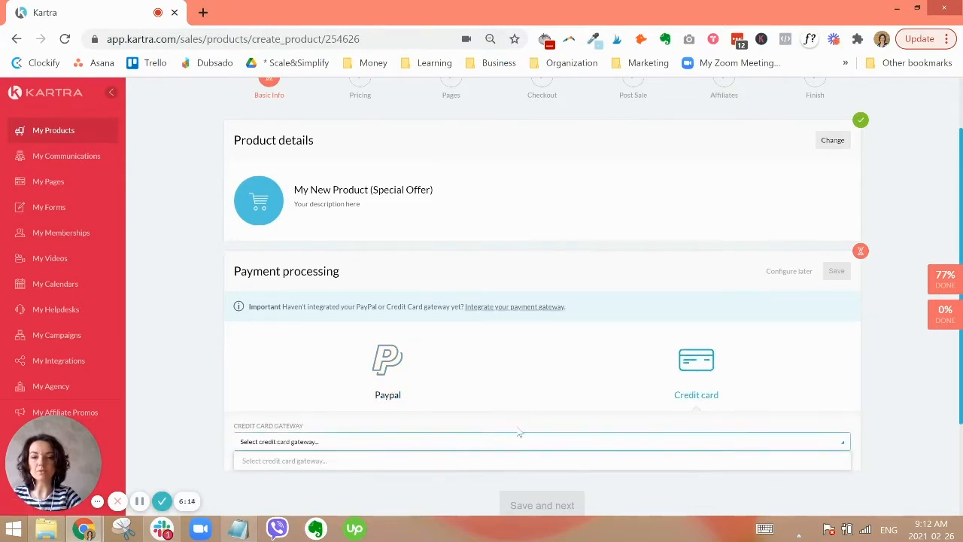
- Leave payment processing to configure later and save the basic info to proceed to pricing
left_click(787, 272)
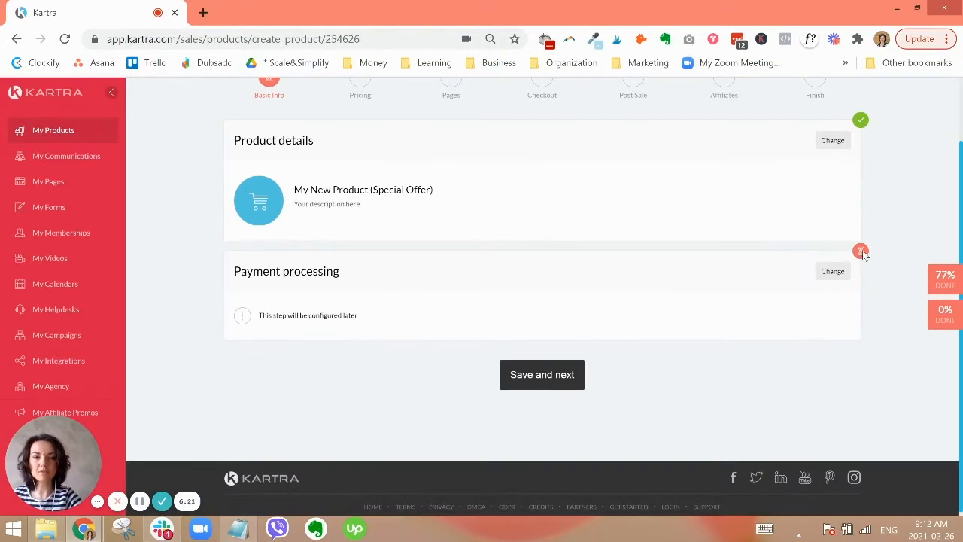
scroll(862, 254, "up", 1)
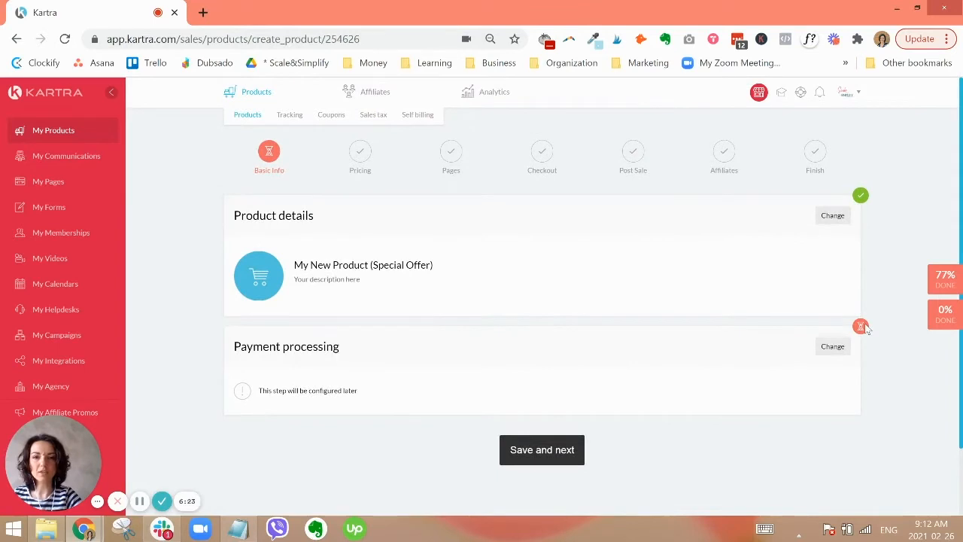
left_click(549, 460)
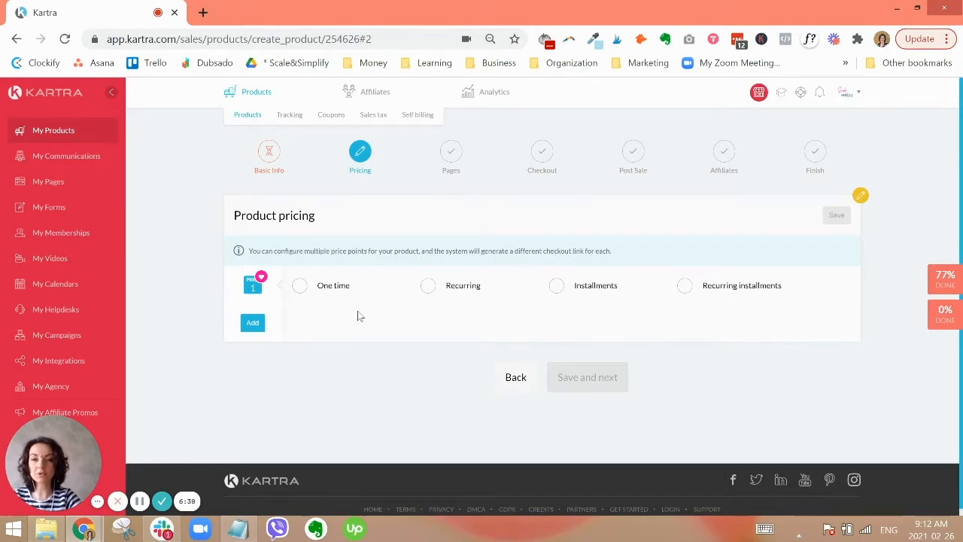
- Set up a one-time price described as "Program - Pay In Full" with a price of 297 USD
left_click(298, 288)
scroll(467, 270, "down", 1)
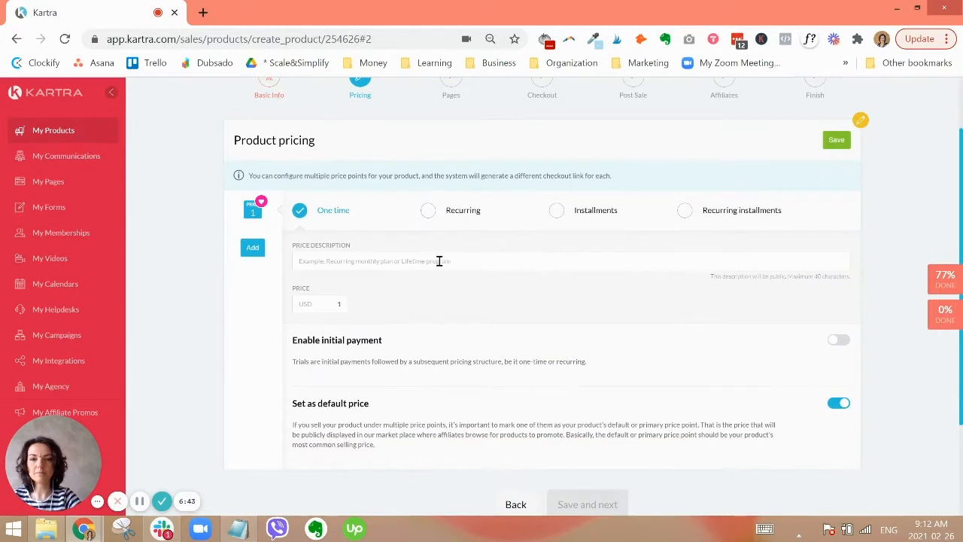
type("Program")
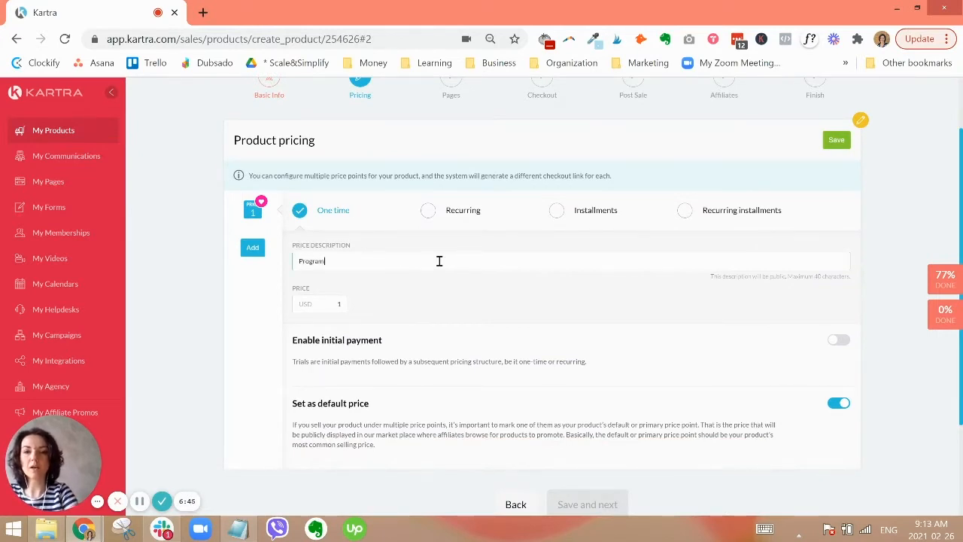
type(" - Pay In Full")
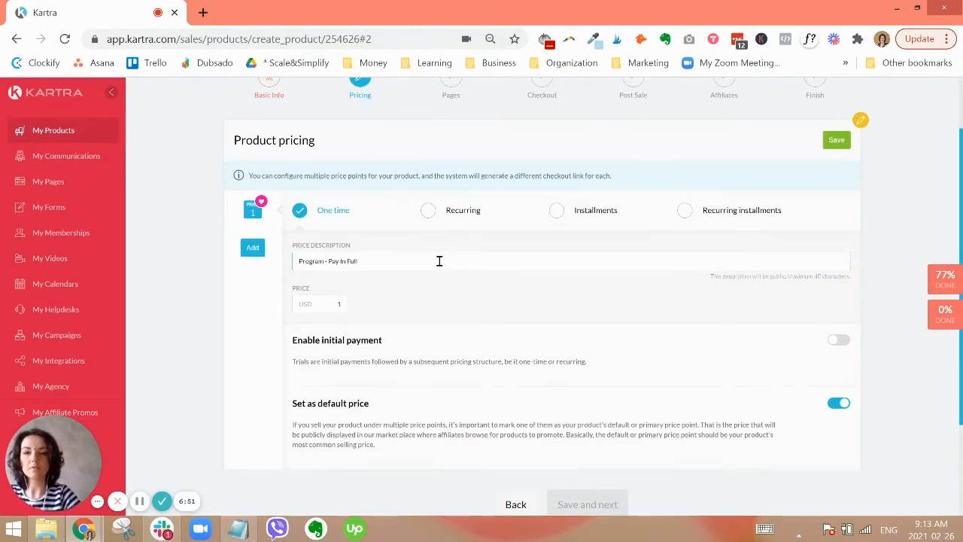
double_click(339, 304)
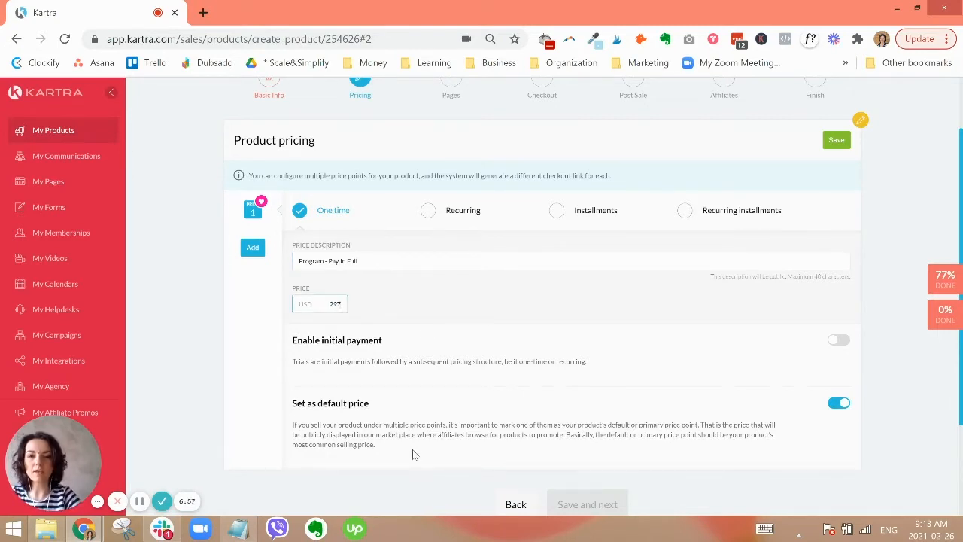
- Keep the pay-in-full price as the default price and save the product pricing
left_click_drag(413, 450, 344, 396)
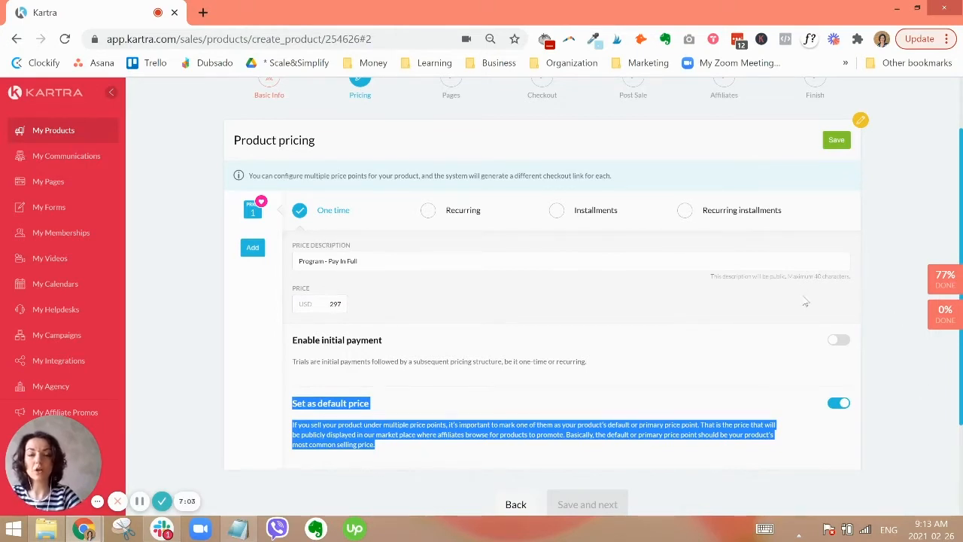
scroll(680, 357, "down", 1)
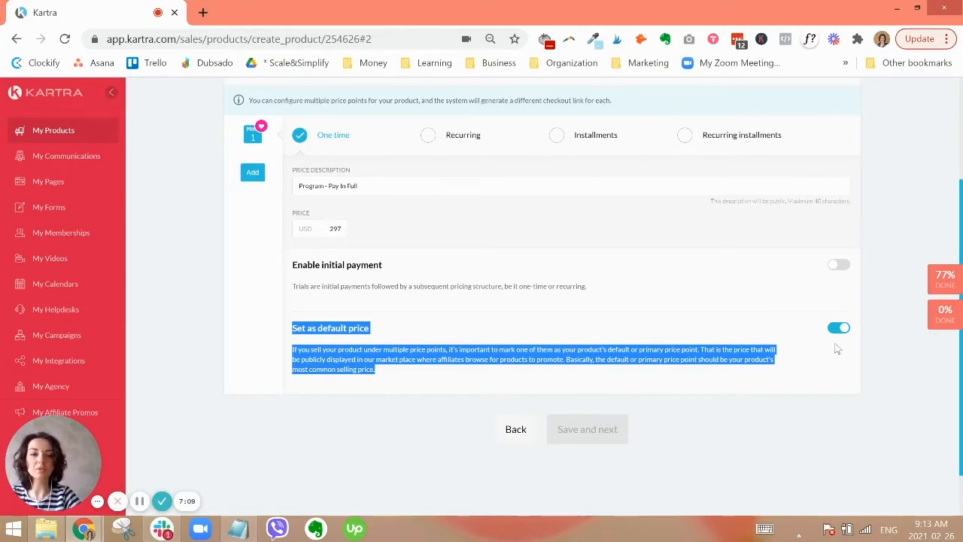
scroll(670, 418, "up", 1)
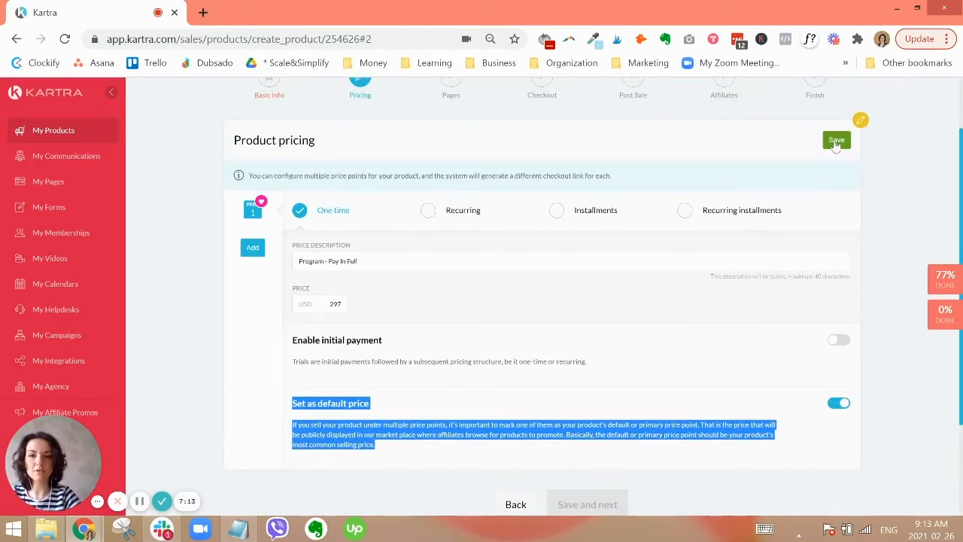
left_click(835, 141)
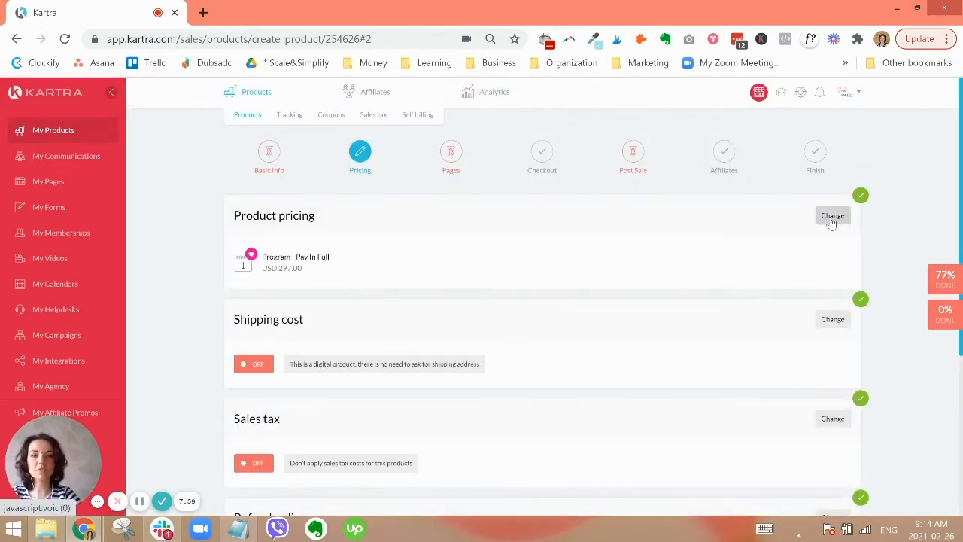
- Reopen the product pricing for editing and add a second price point of the Installments type
left_click(831, 217)
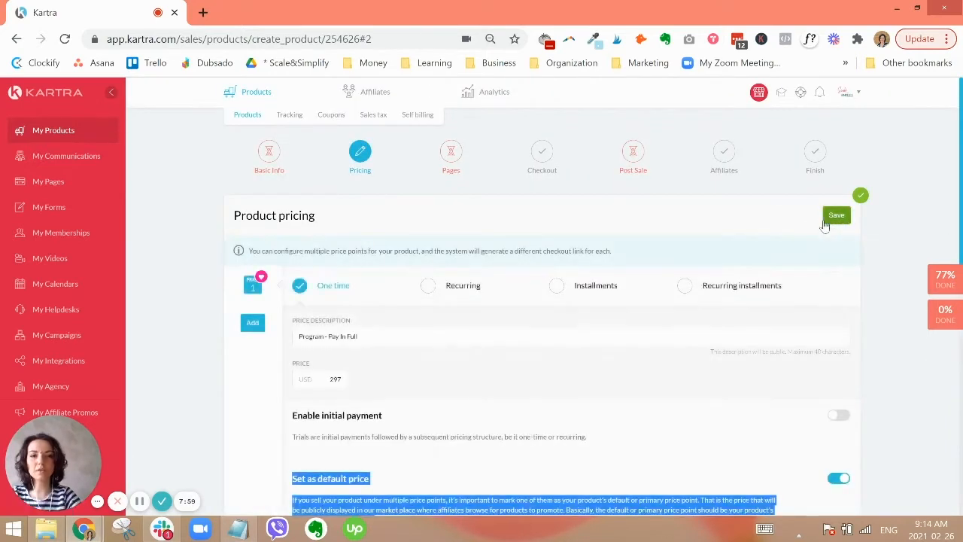
left_click(253, 323)
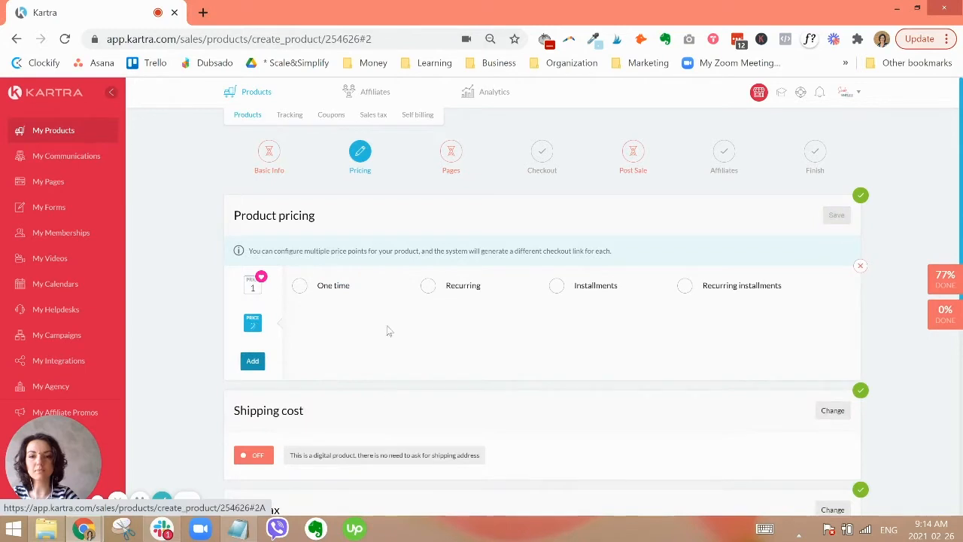
scroll(388, 331, "down", 1)
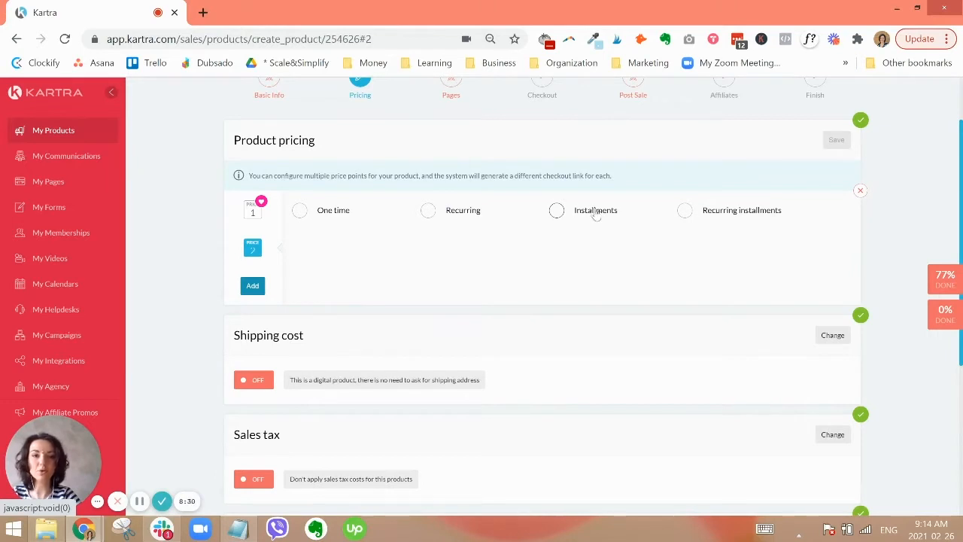
left_click(151, 500)
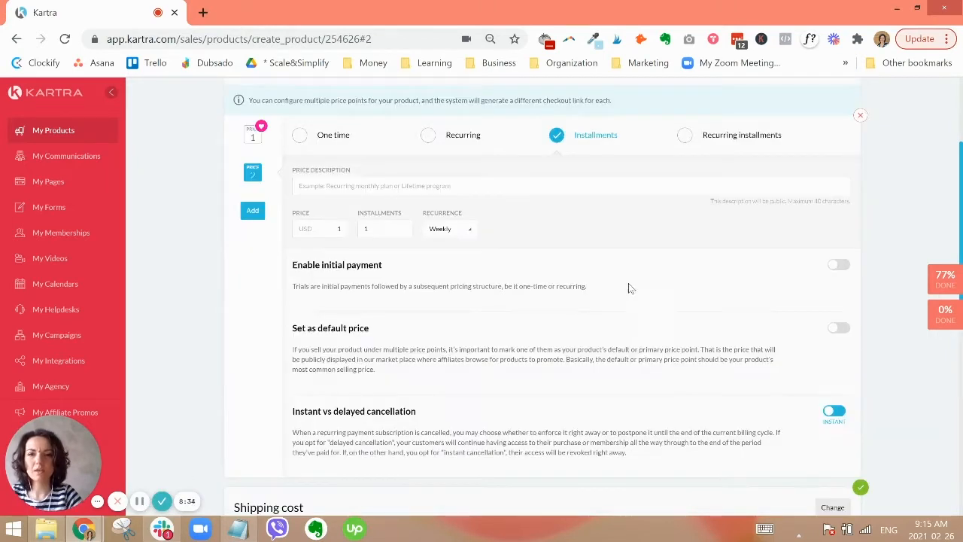
- Try the Recurring installments structure for the second price with 4 monthly installments repeating every year
left_click(697, 138)
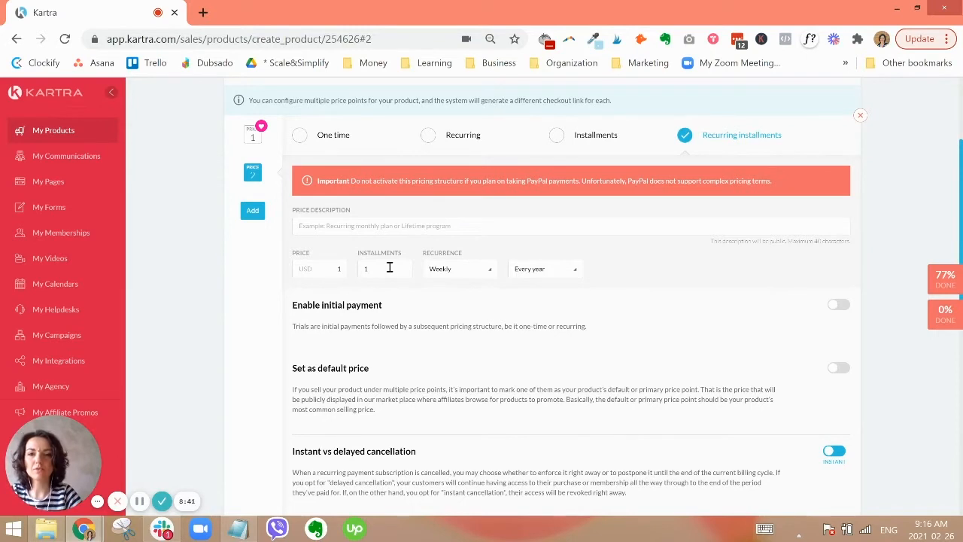
left_click_drag(389, 270, 347, 269)
type("4")
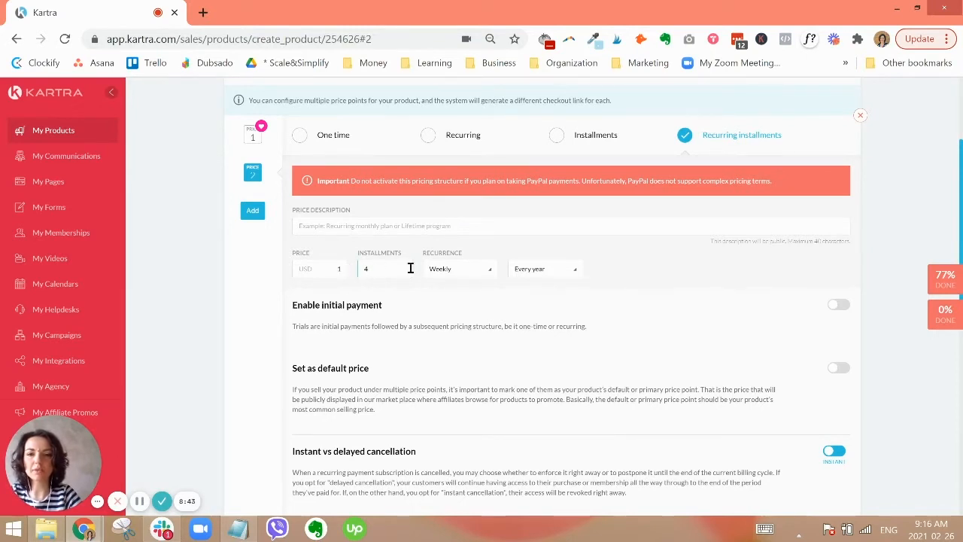
left_click(441, 269)
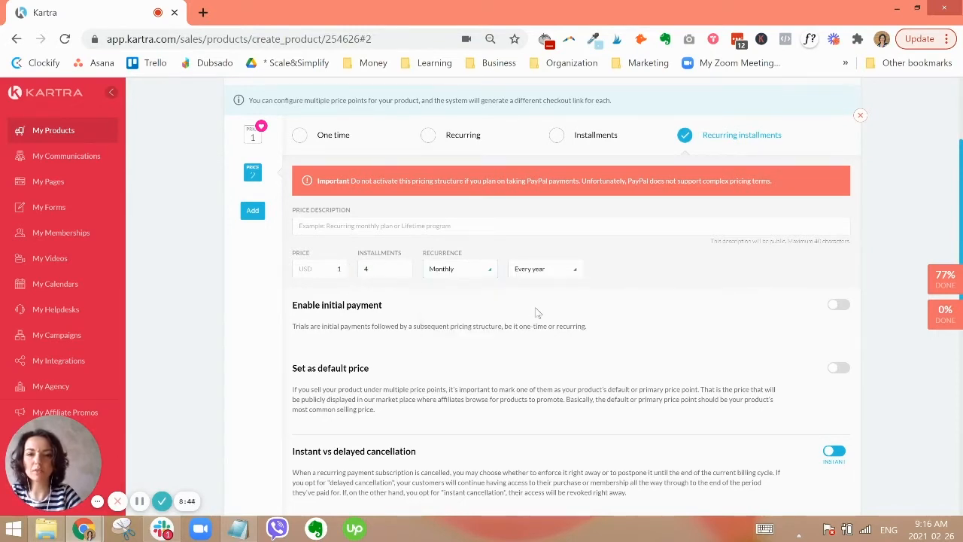
left_click(454, 328)
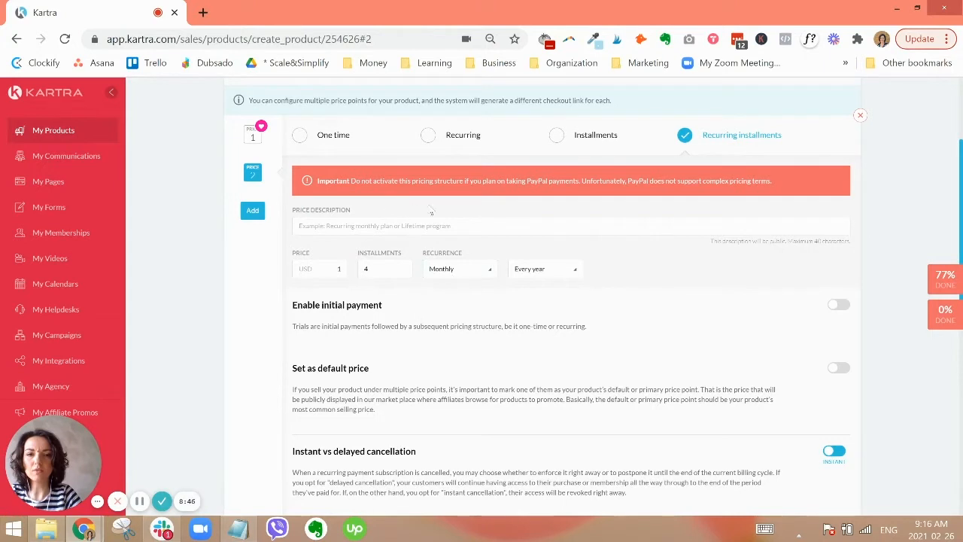
left_click(555, 270)
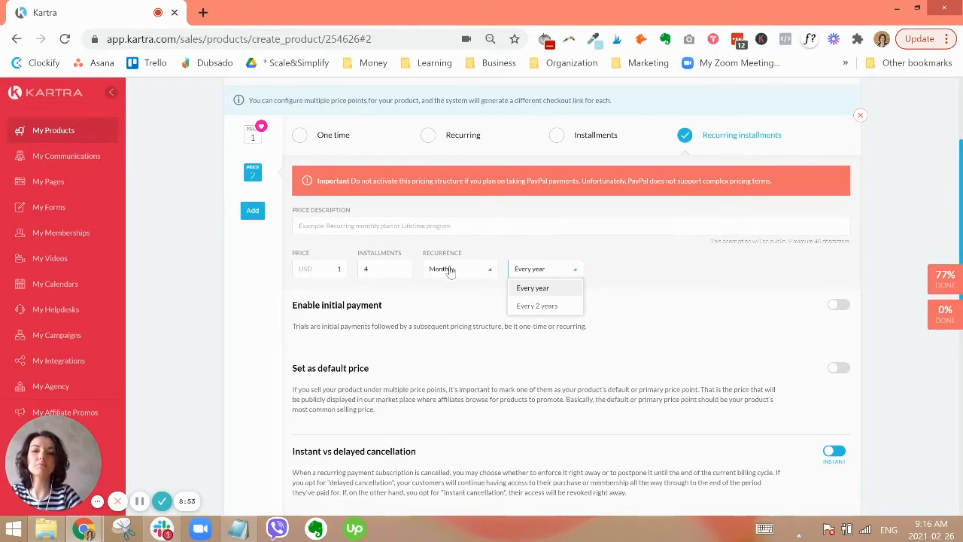
left_click(349, 271)
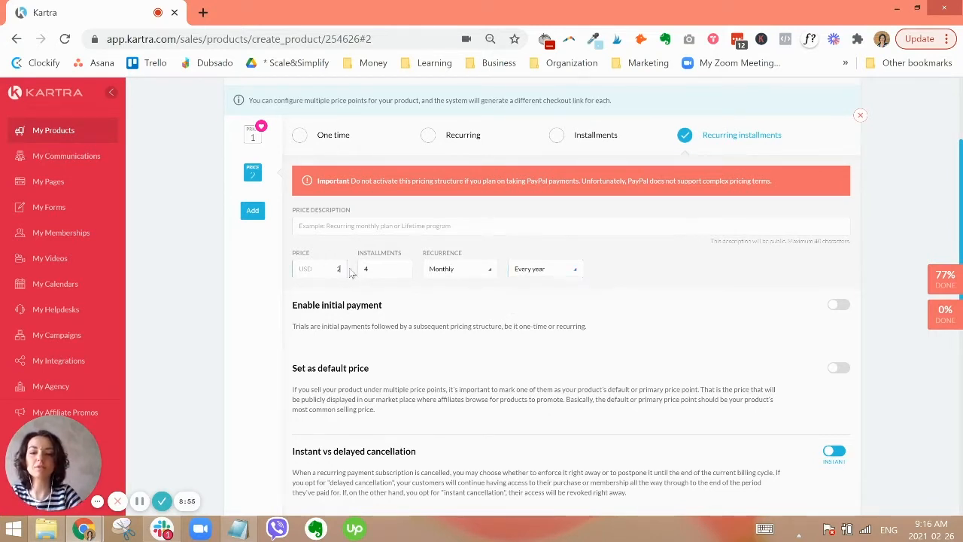
type("27")
key("BackSpace")
key("BackSpace")
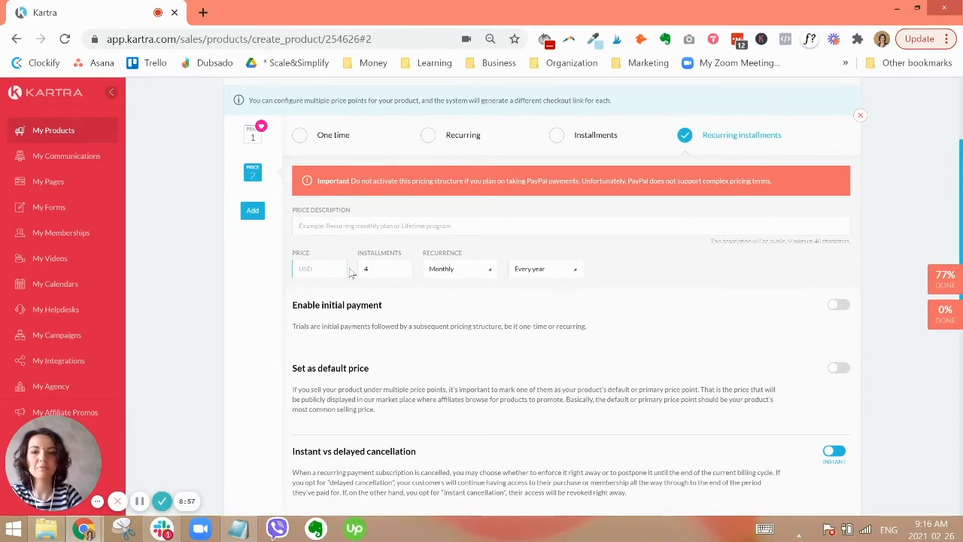
scroll(667, 277, "up", 1)
scroll(666, 277, "up", 1)
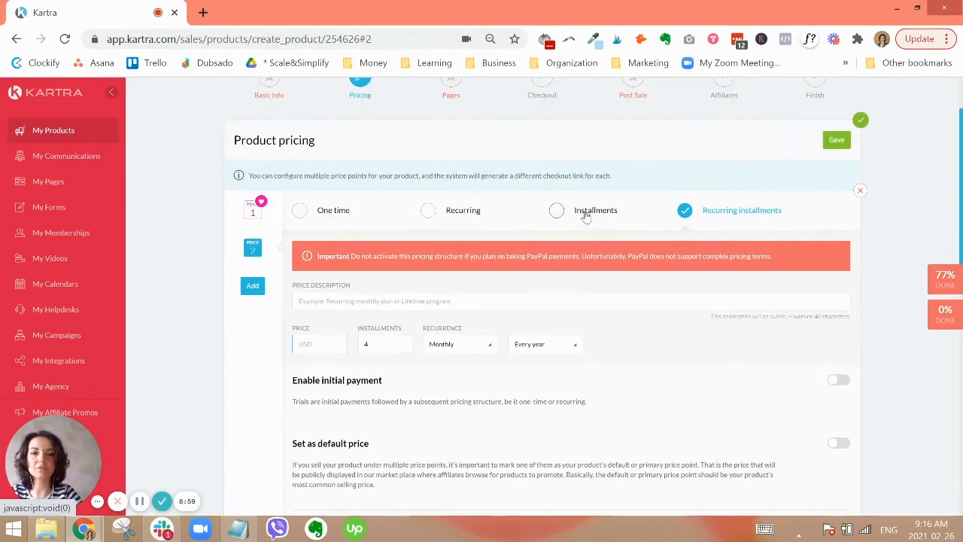
- Choose Installments as the second price's structure and describe it as "Program - Payment Plan"
left_click(585, 215)
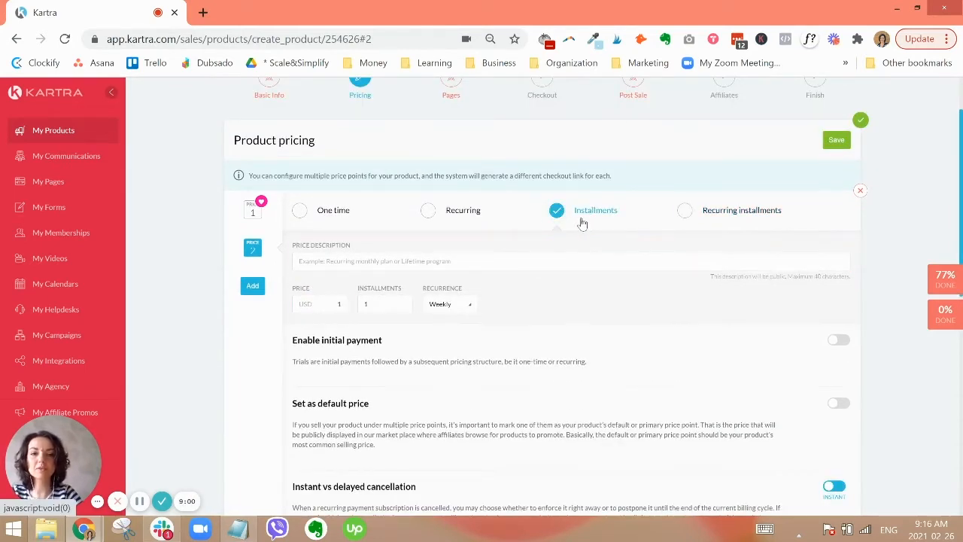
left_click(513, 263)
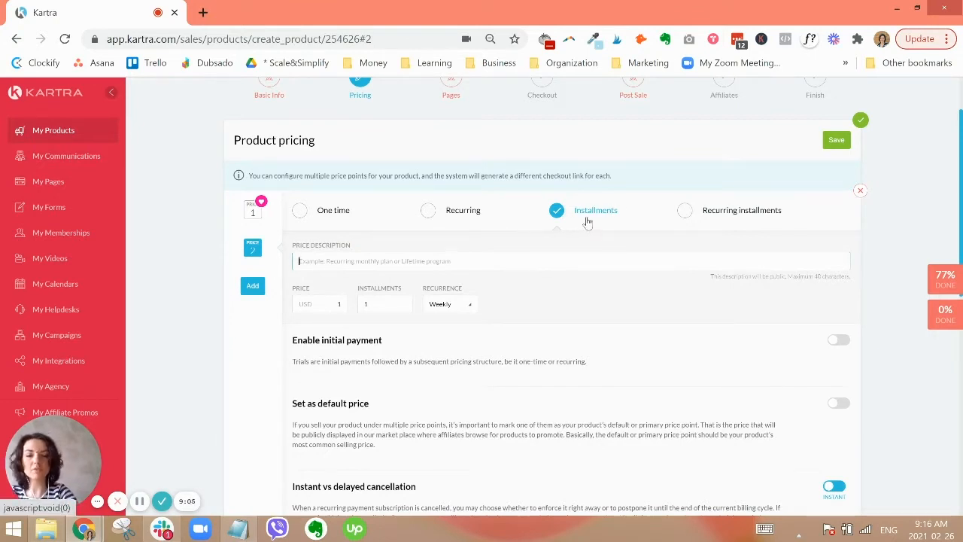
type("Progra")
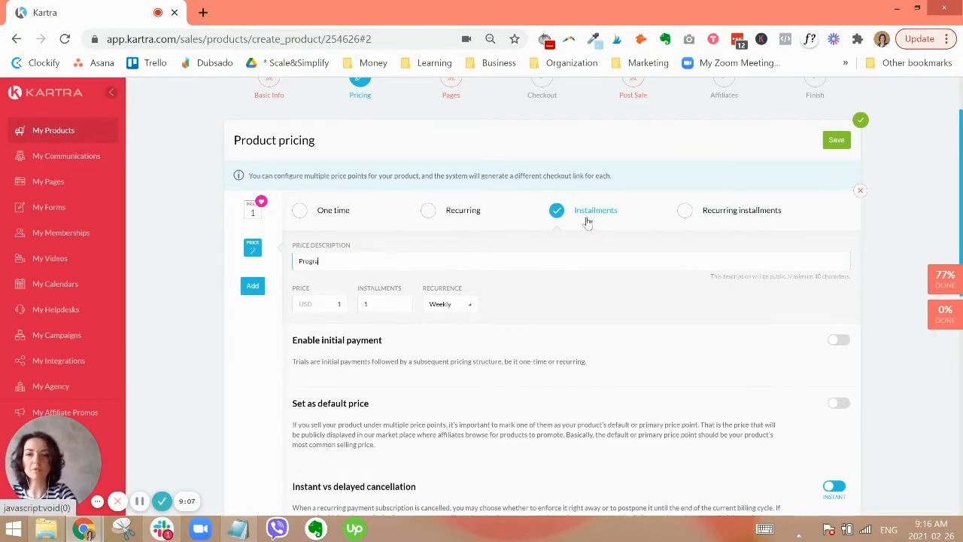
type("m -")
type("Paymen tPla")
type("t Plan")
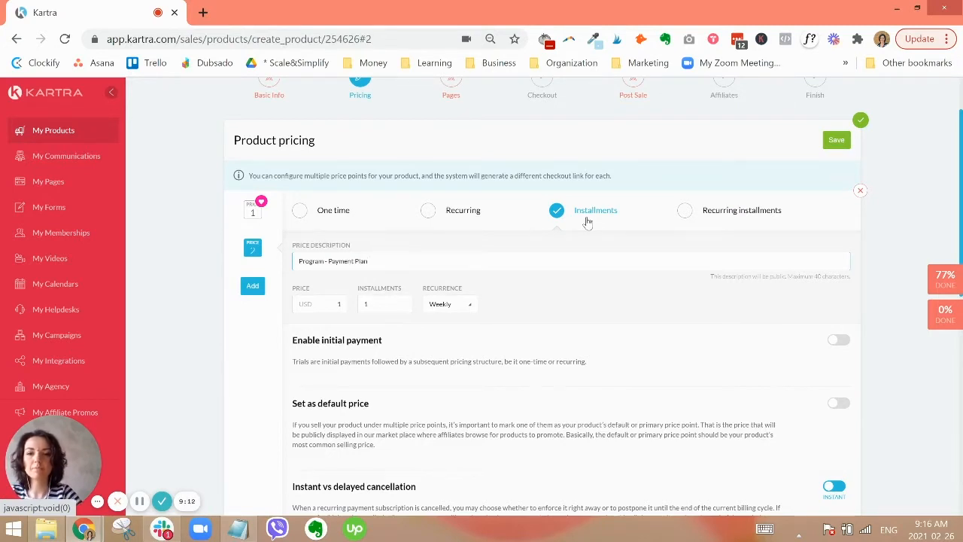
- Set the payment plan's price to 97 USD in 4 installments with monthly recurrence
double_click(338, 303)
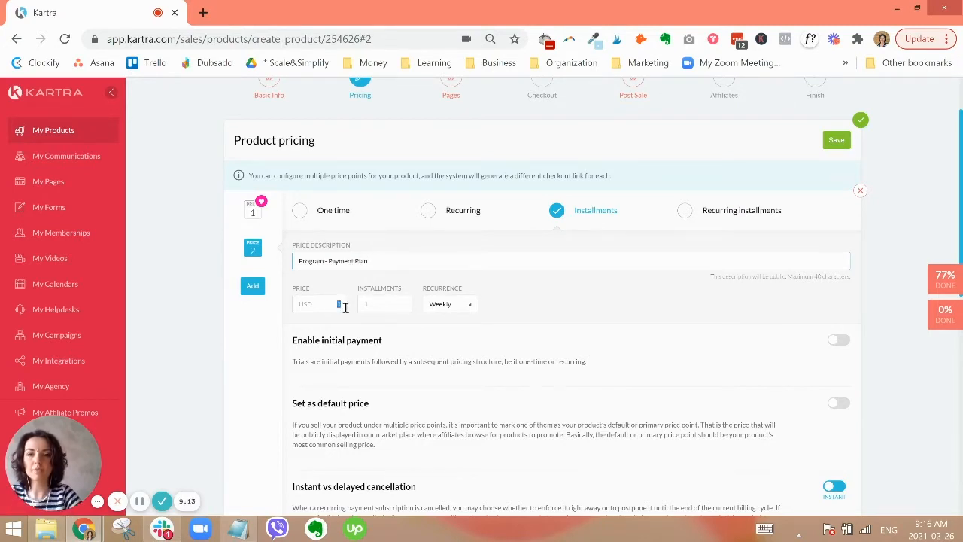
left_click(141, 503)
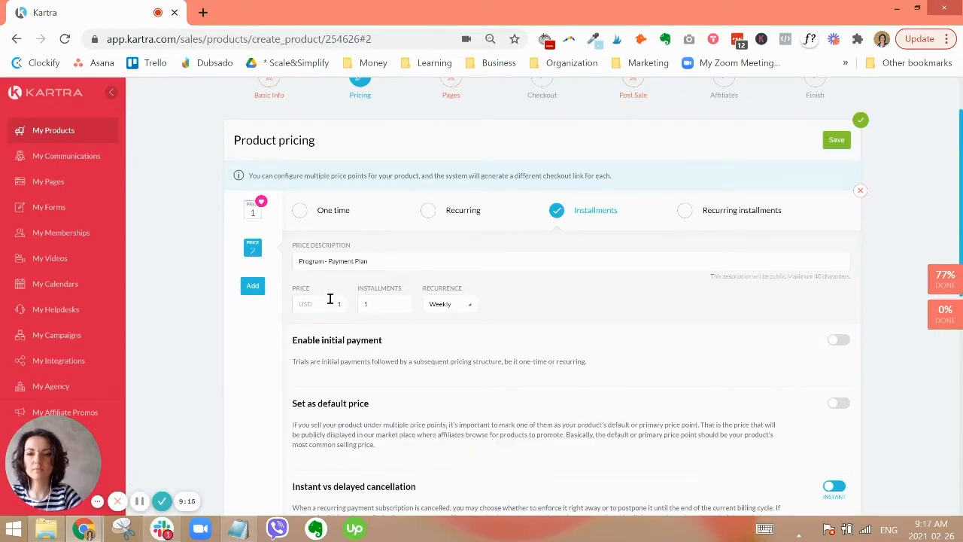
left_click_drag(335, 304, 346, 303)
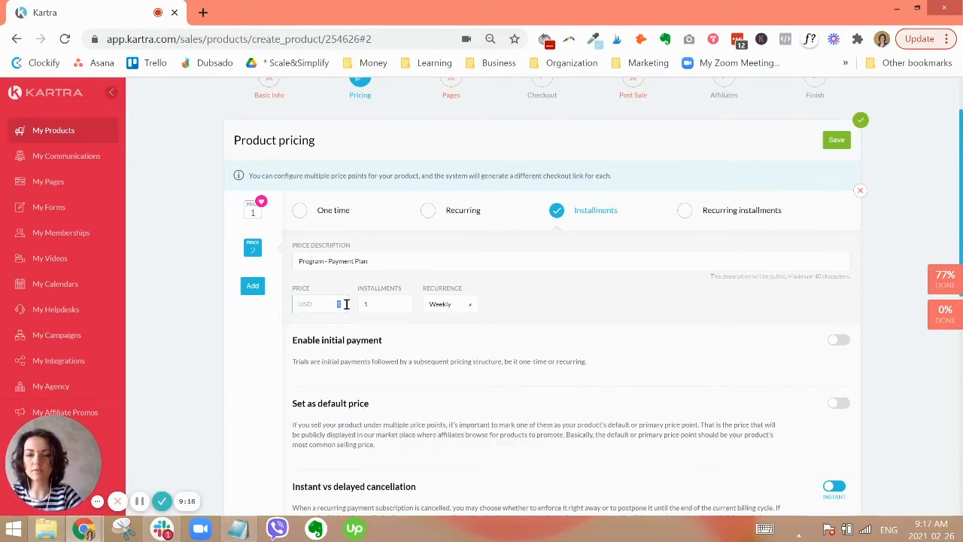
type("97")
double_click(377, 303)
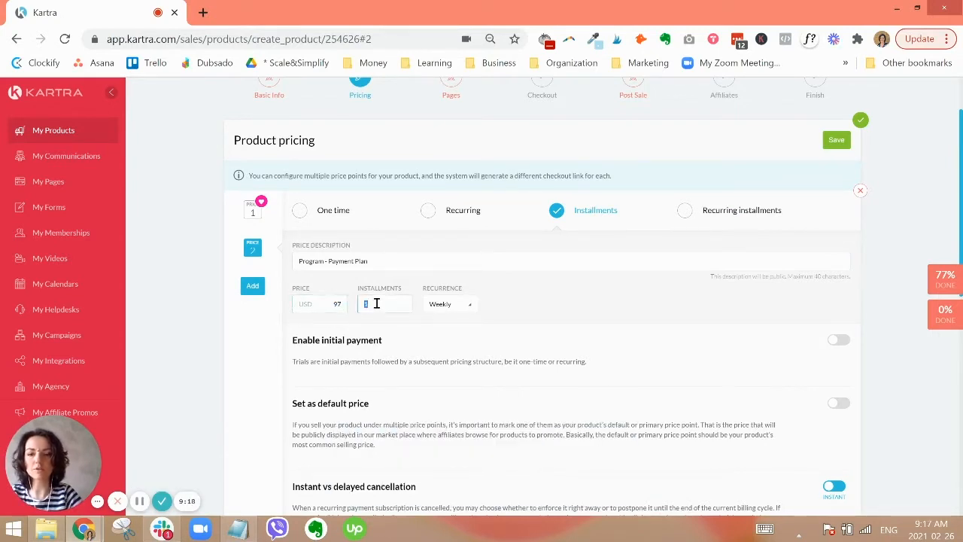
type("4")
left_click(460, 305)
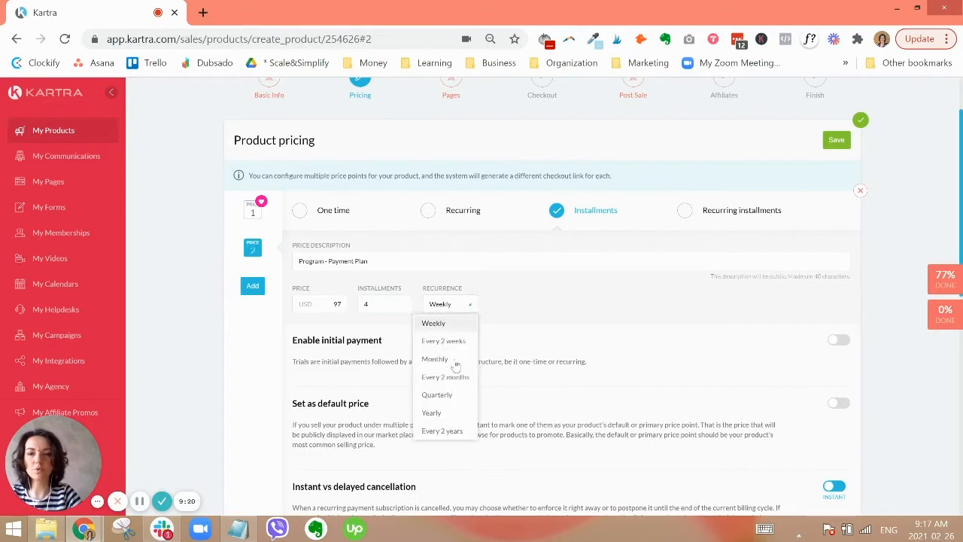
left_click(442, 360)
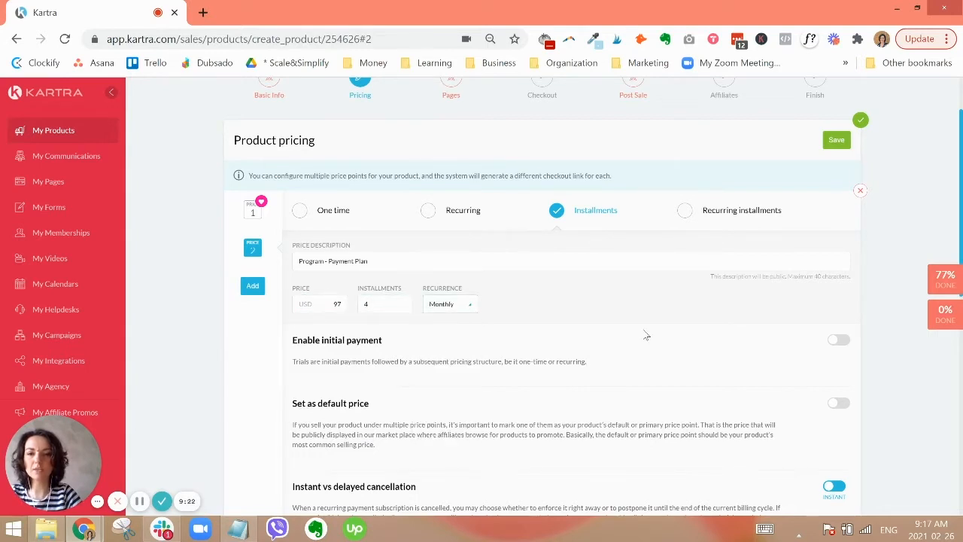
- Review the payment plan's recurrence choices and the explanation of the initial payment option
scroll(651, 319, "down", 1)
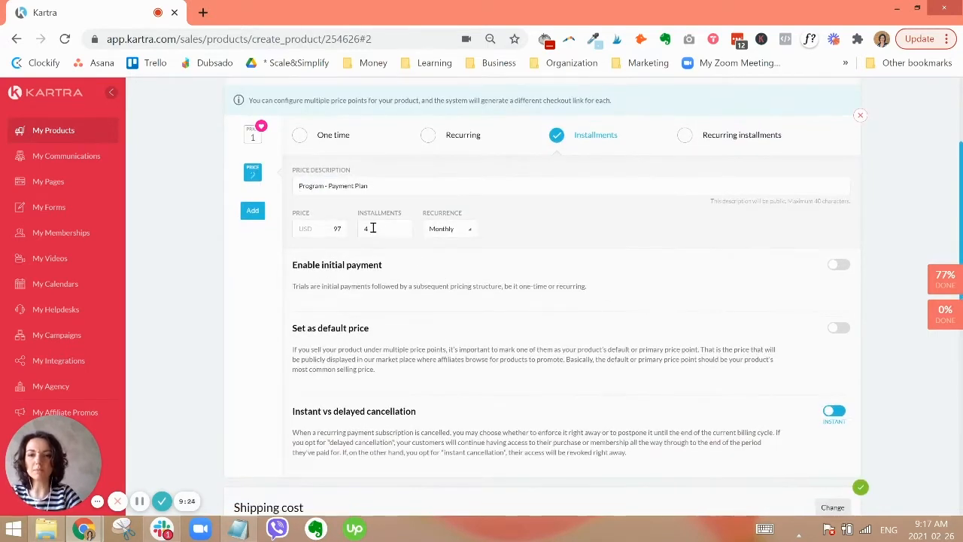
left_click(467, 231)
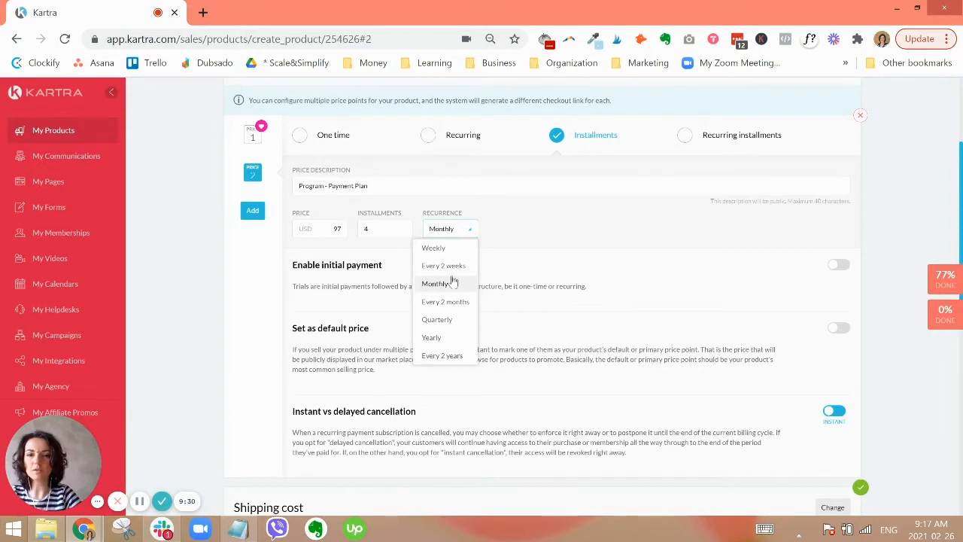
left_click(594, 228)
scroll(304, 301, "down", 1)
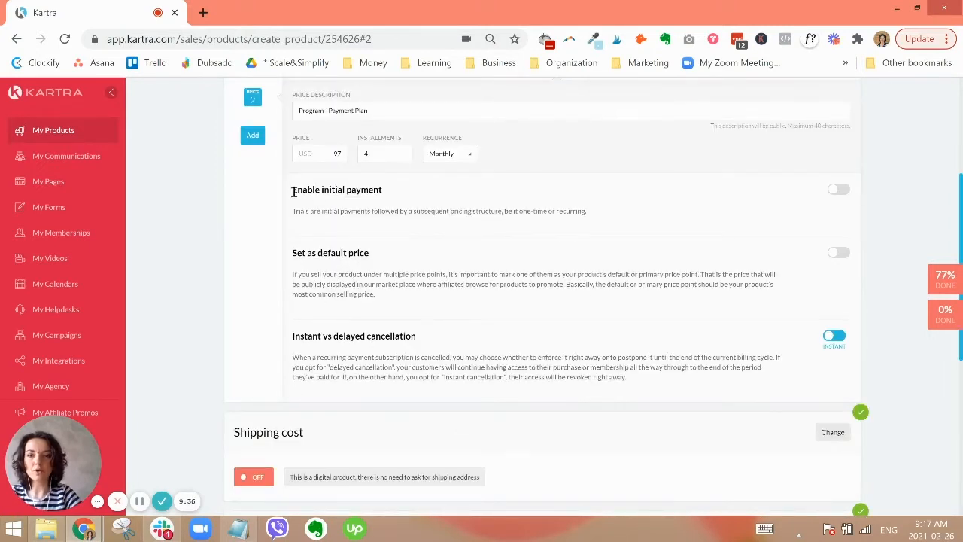
left_click_drag(293, 192, 599, 213)
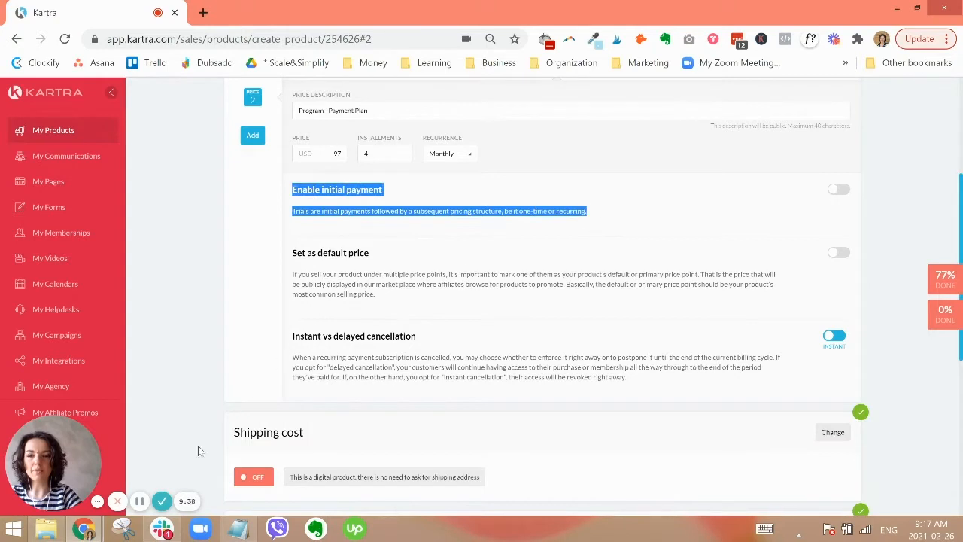
left_click(139, 501)
left_click(139, 501)
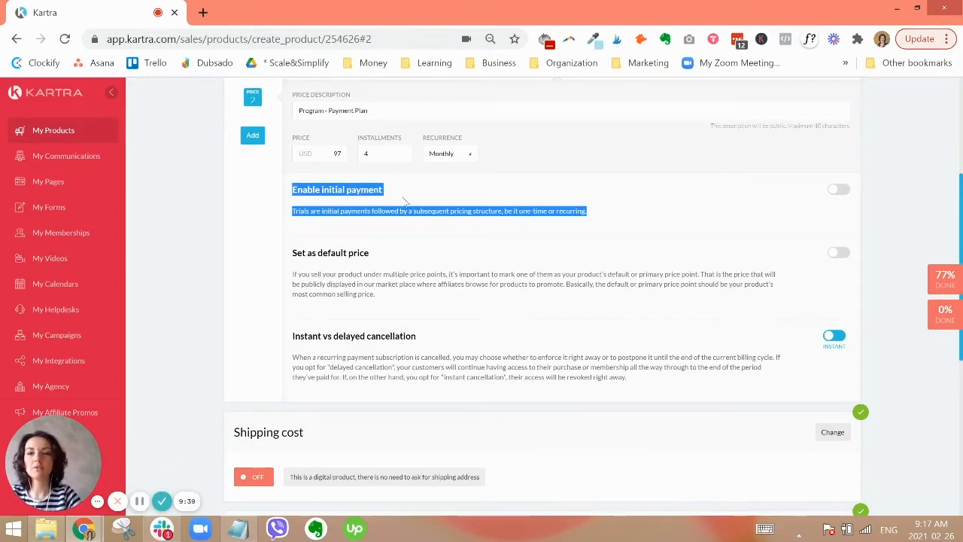
- Try enabling the initial payment on the payment plan, check its price and period settings, and disable it again
left_click(576, 202)
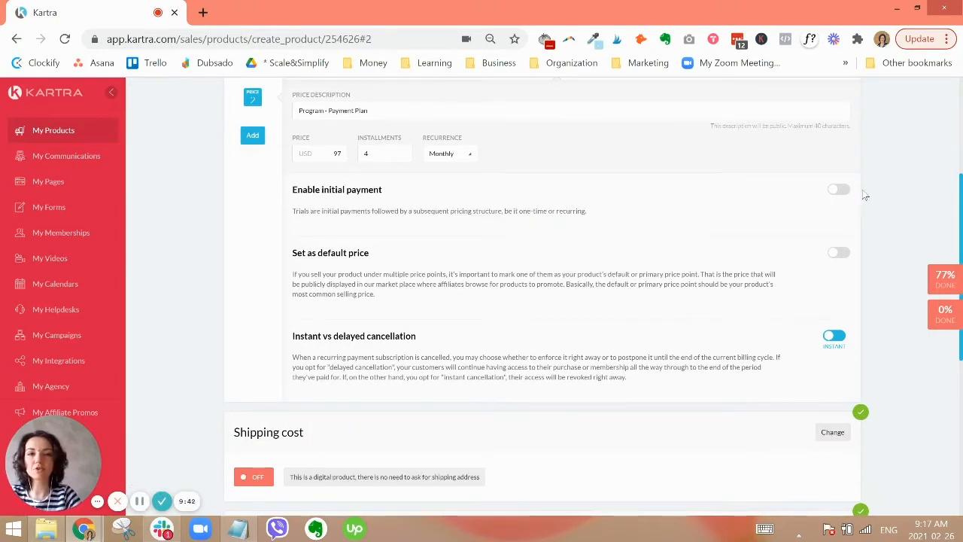
left_click(837, 189)
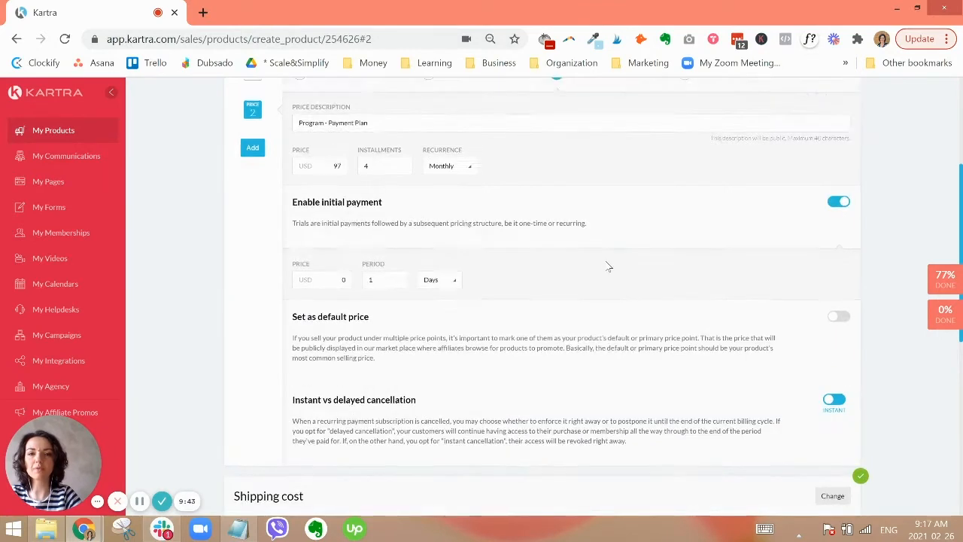
scroll(609, 264, "up", 2)
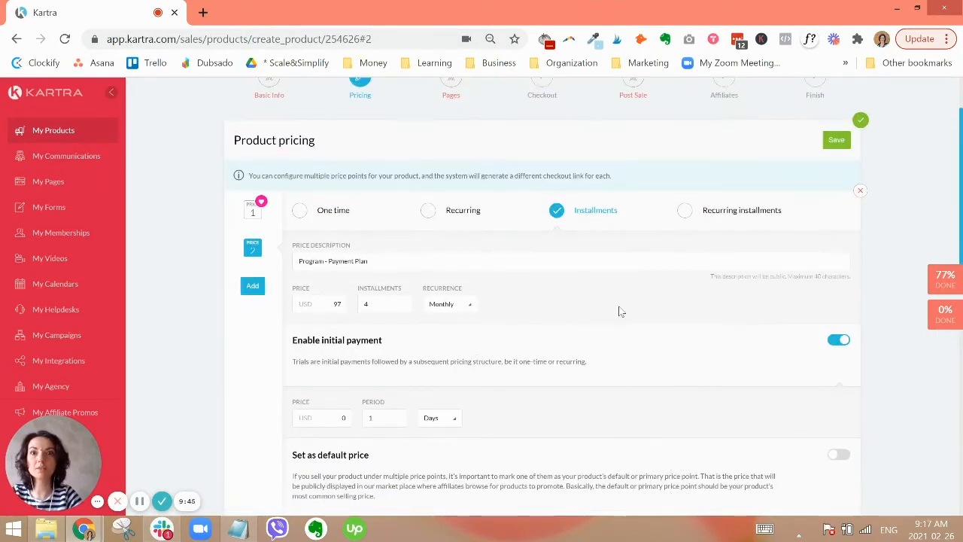
scroll(610, 324, "down", 1)
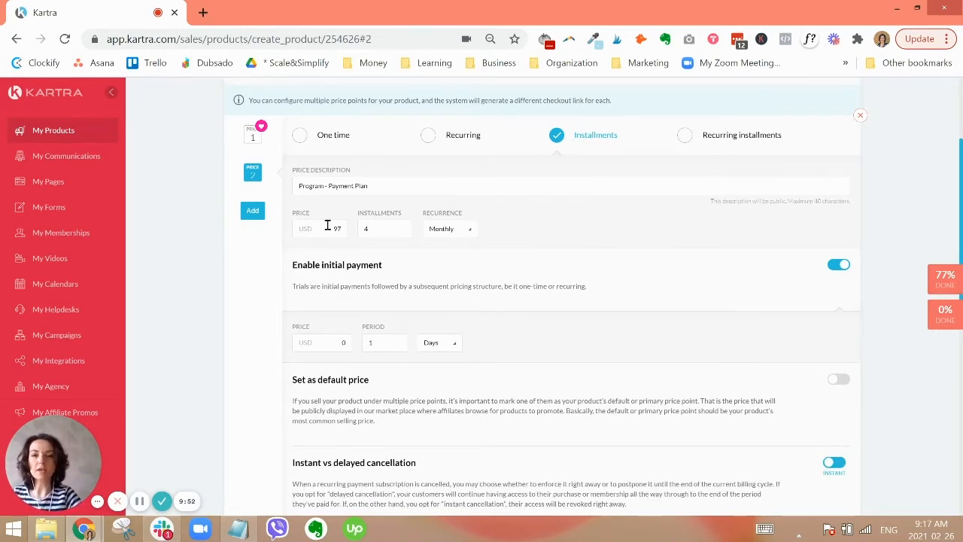
left_click(382, 229)
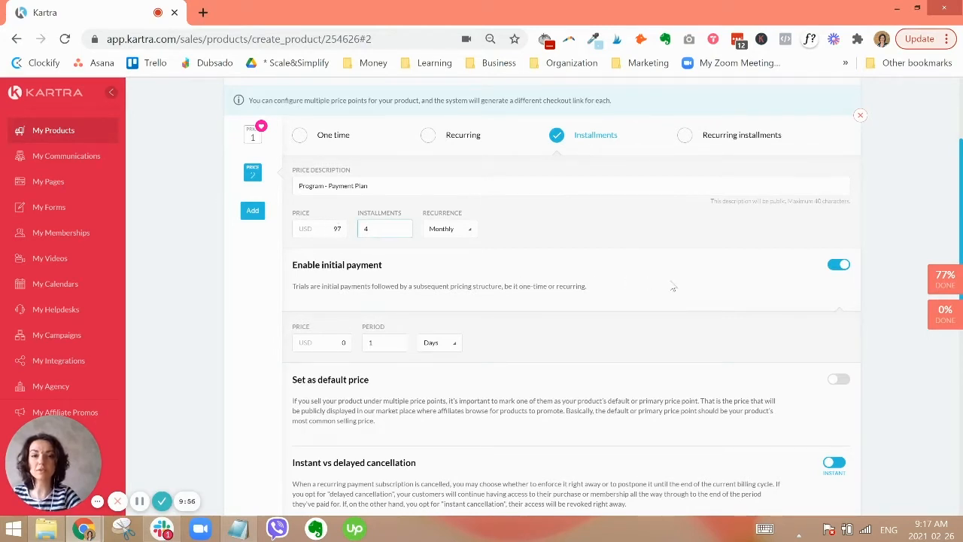
left_click(838, 266)
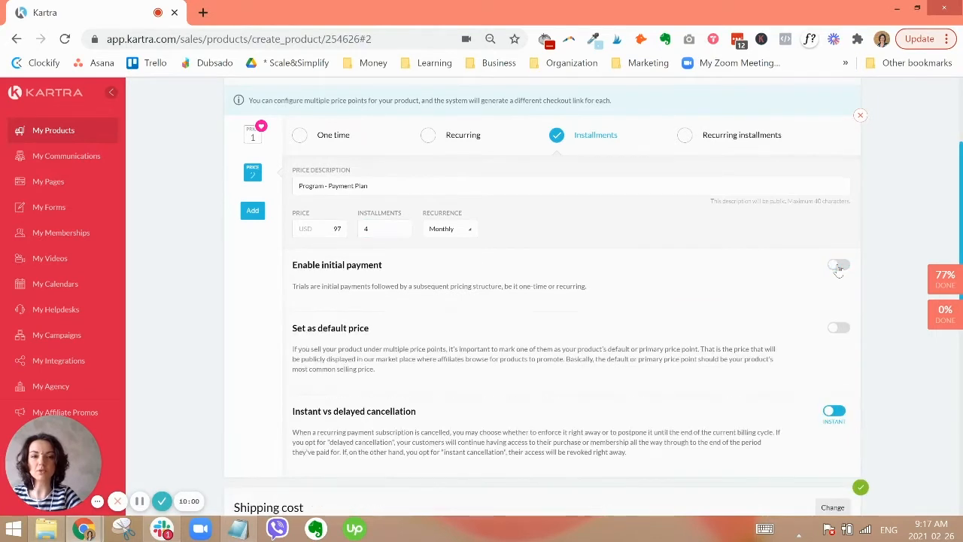
- Review the payment plan's default price and cancellation options along with its description and number of installments
triple_click(354, 328)
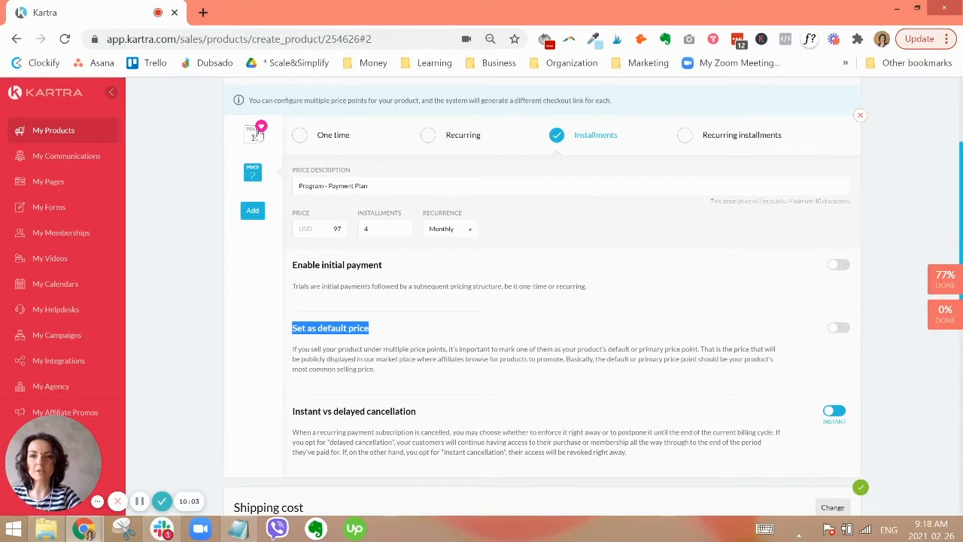
scroll(522, 323, "down", 1)
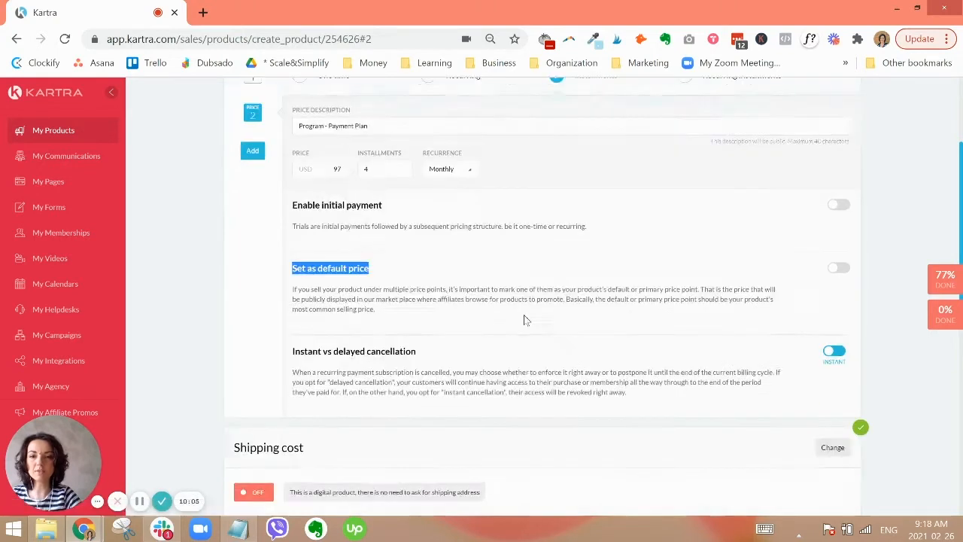
left_click(383, 340)
triple_click(382, 340)
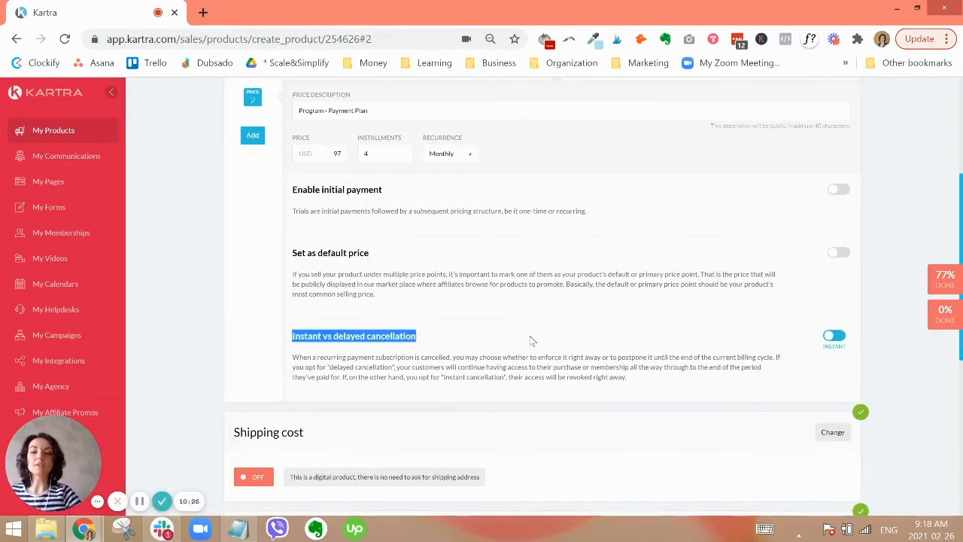
scroll(613, 340, "up", 1)
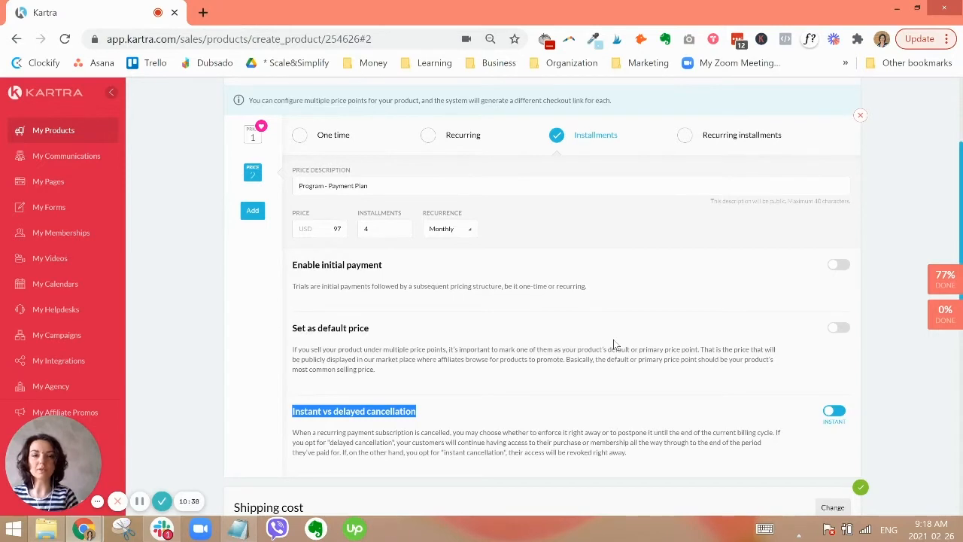
triple_click(513, 186)
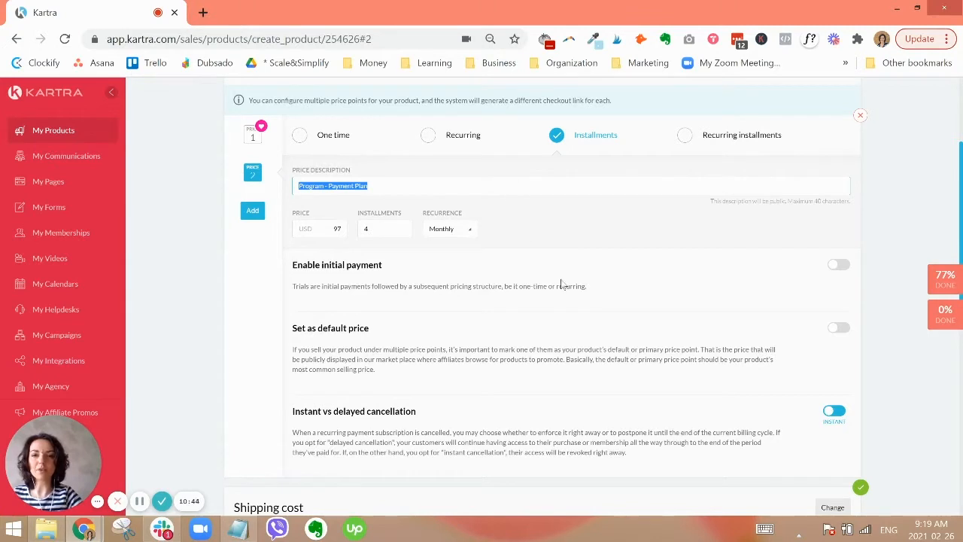
left_click(367, 228)
type("4")
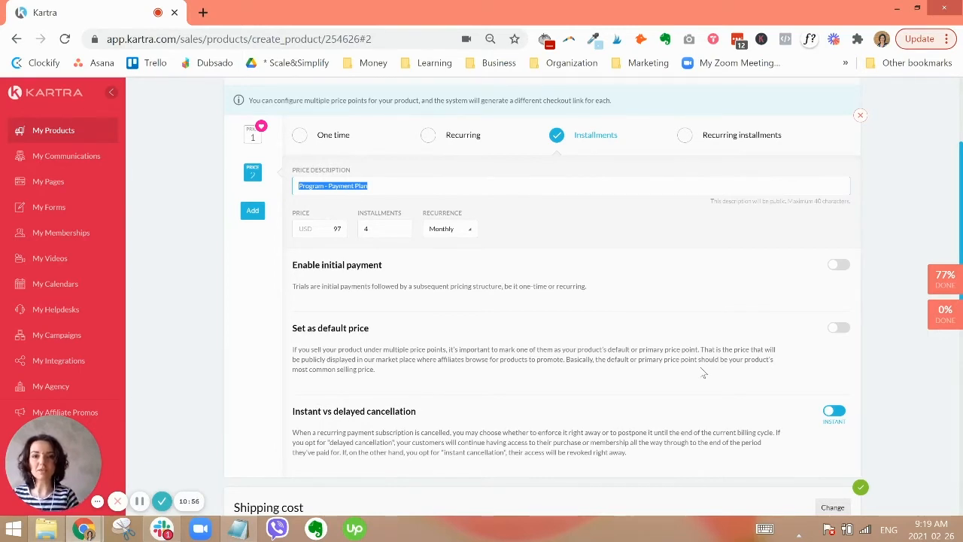
- Try delayed cancellation for the payment plan and switch it back to instant
scroll(703, 372, "down", 1)
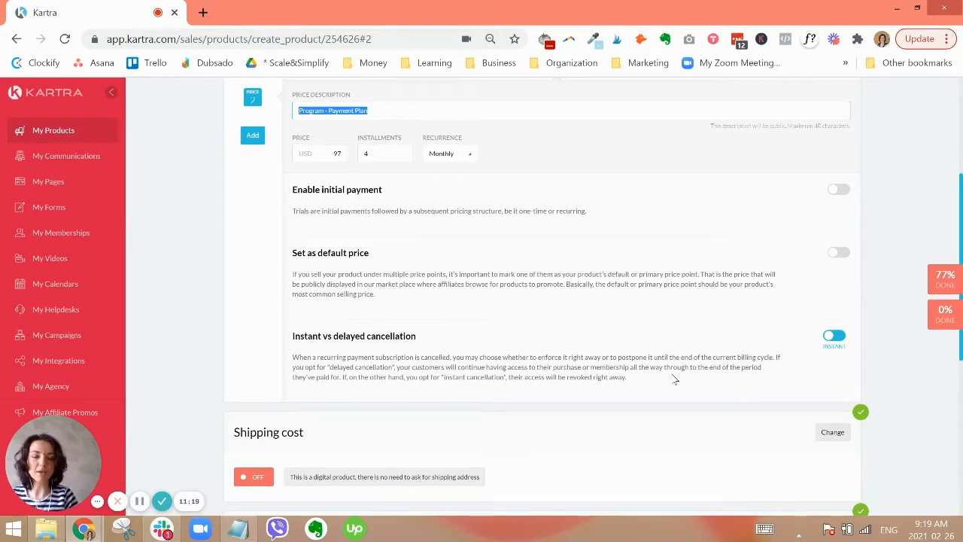
left_click(833, 347)
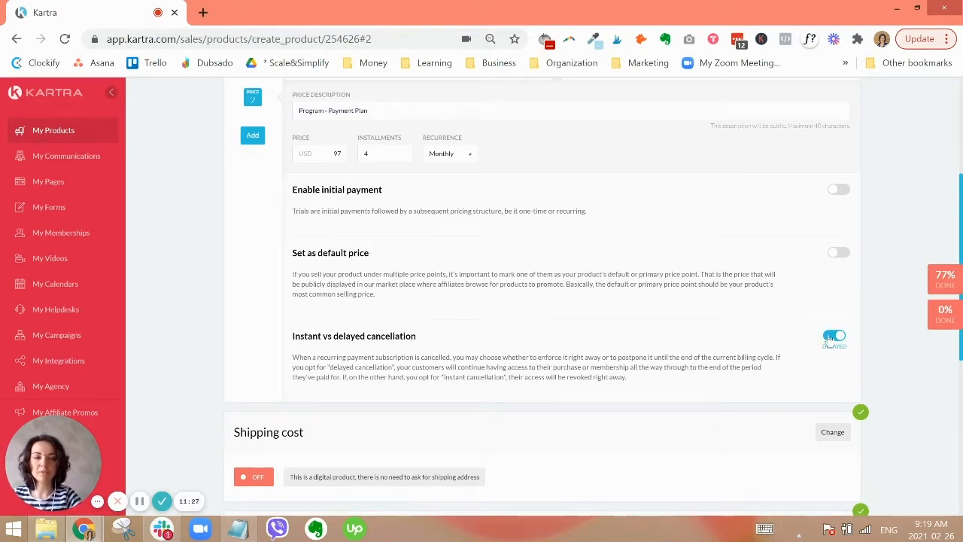
left_click(828, 339)
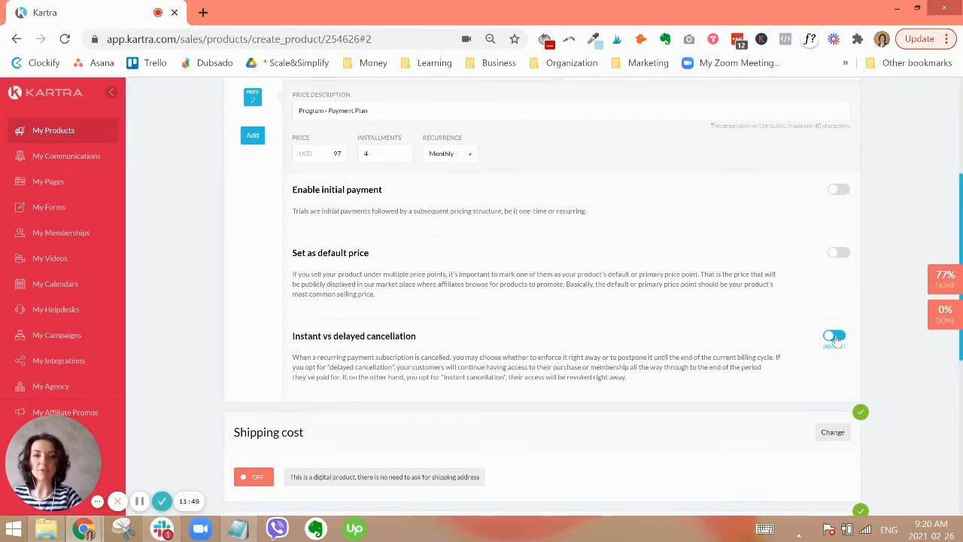
- Save the product pricing with both the pay-in-full price and the payment plan
scroll(836, 309, "up", 1)
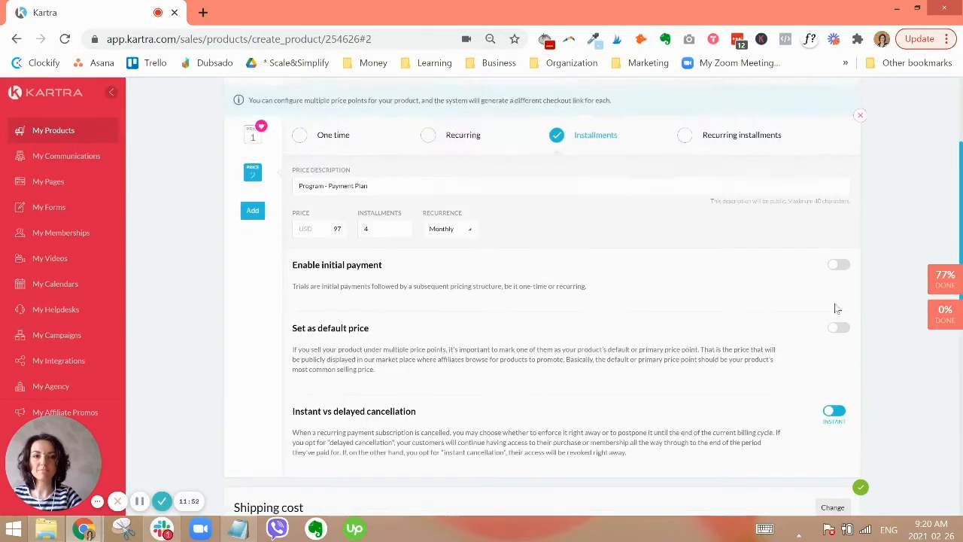
scroll(837, 308, "up", 1)
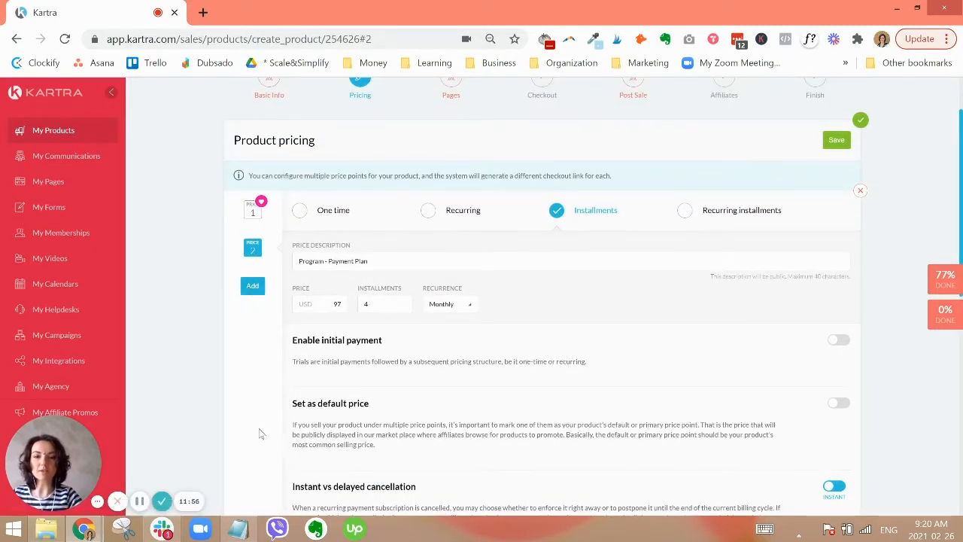
left_click(833, 141)
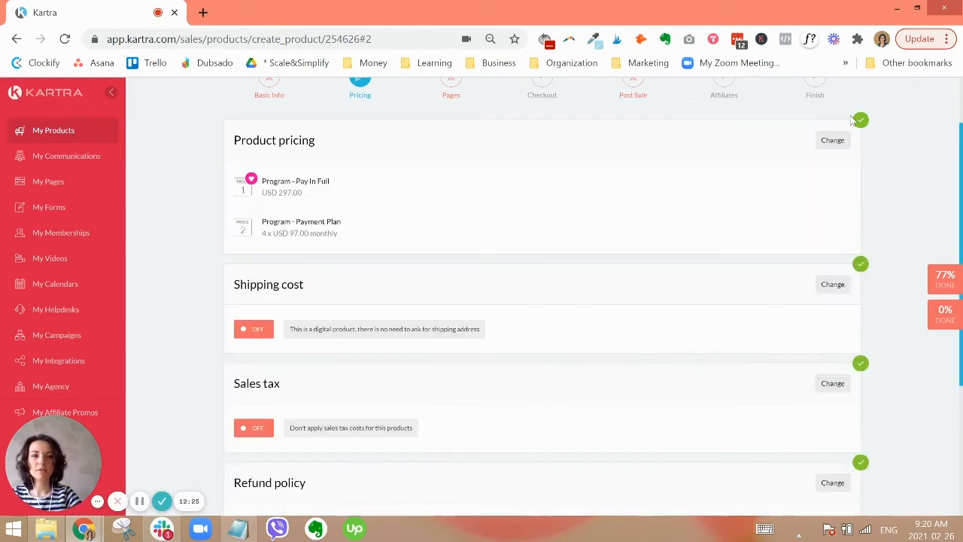
- Preview the Physical product shipping option, return the shipping cost to Digital product (no shipping) and save it
double_click(291, 284)
triple_click(291, 284)
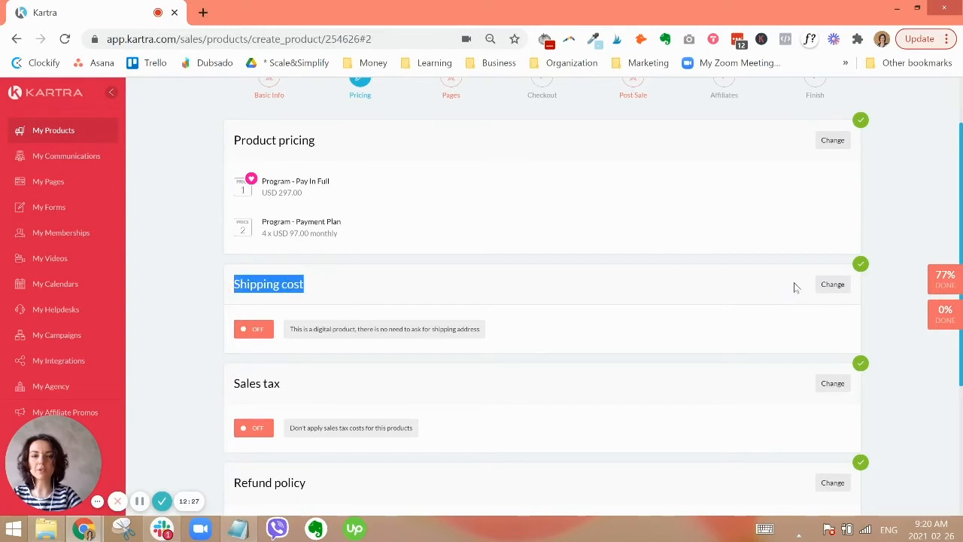
left_click(832, 284)
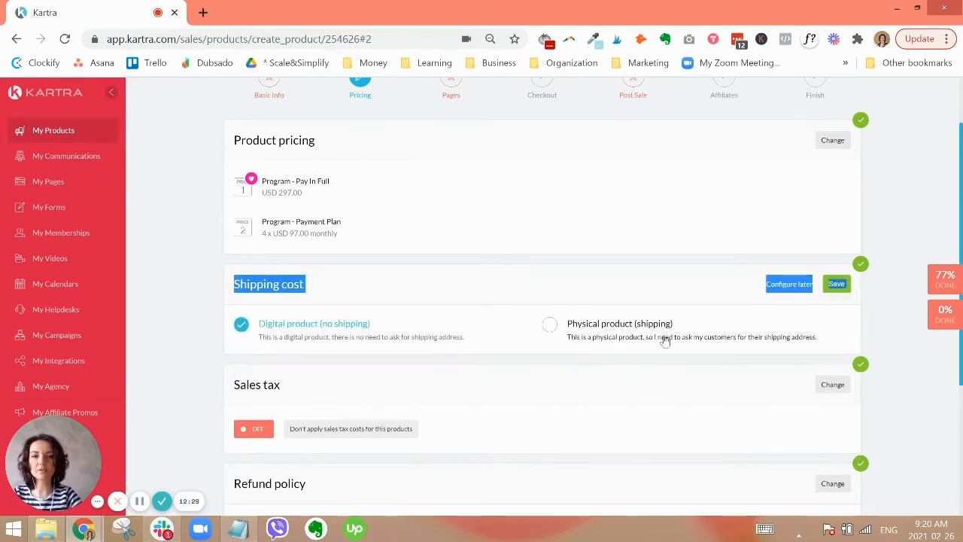
left_click(641, 302)
left_click(630, 336)
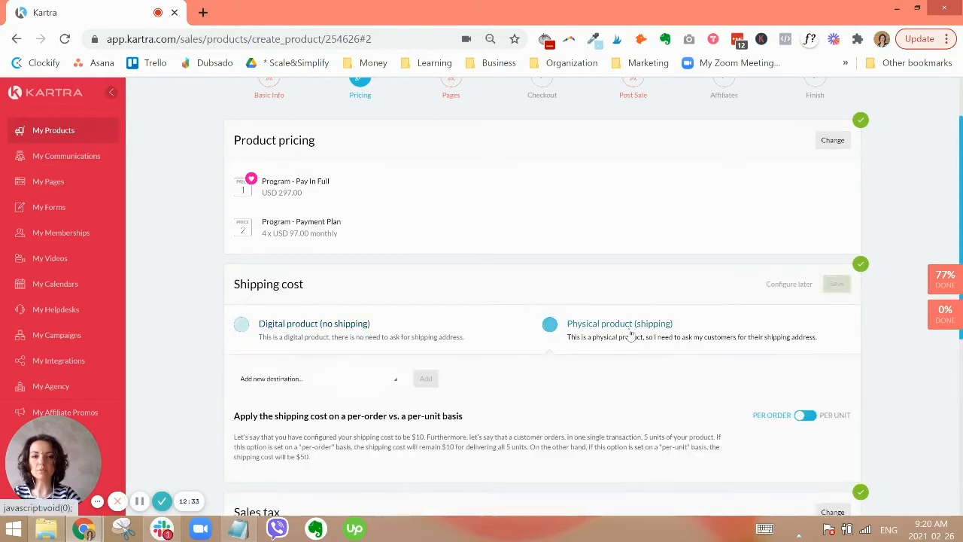
left_click(331, 335)
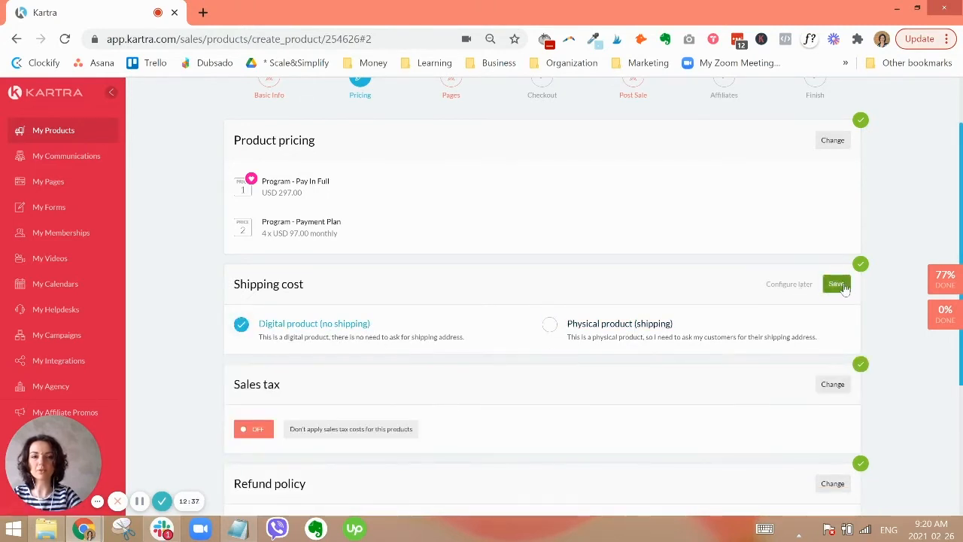
left_click(843, 286)
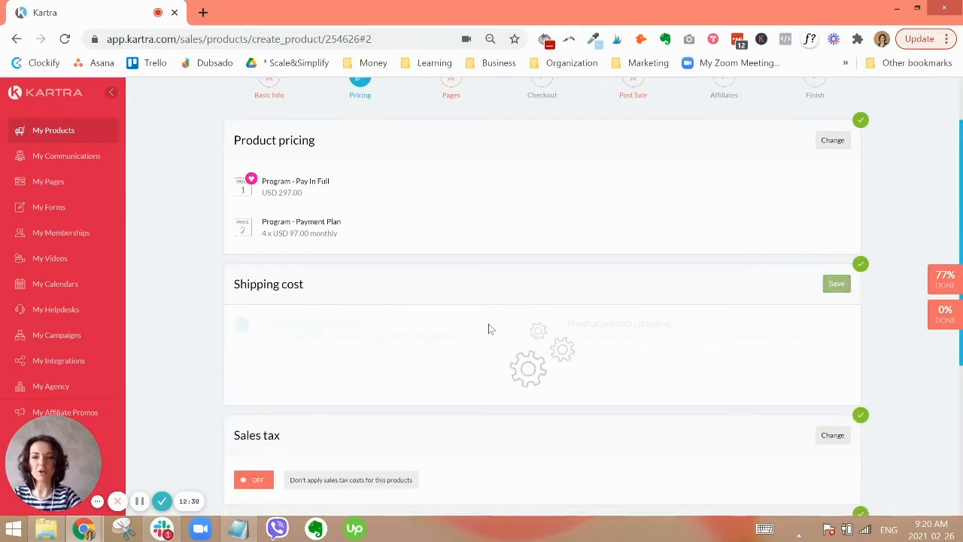
- Try Apply sales tax, examine the regional tax rates for North America, and cancel the sales tax configuration
scroll(605, 320, "down", 1)
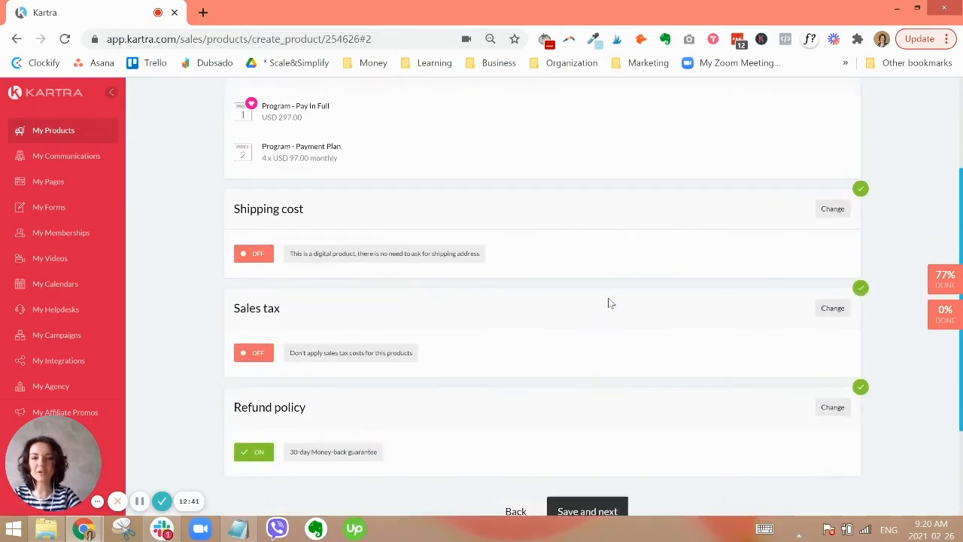
scroll(623, 327, "down", 1)
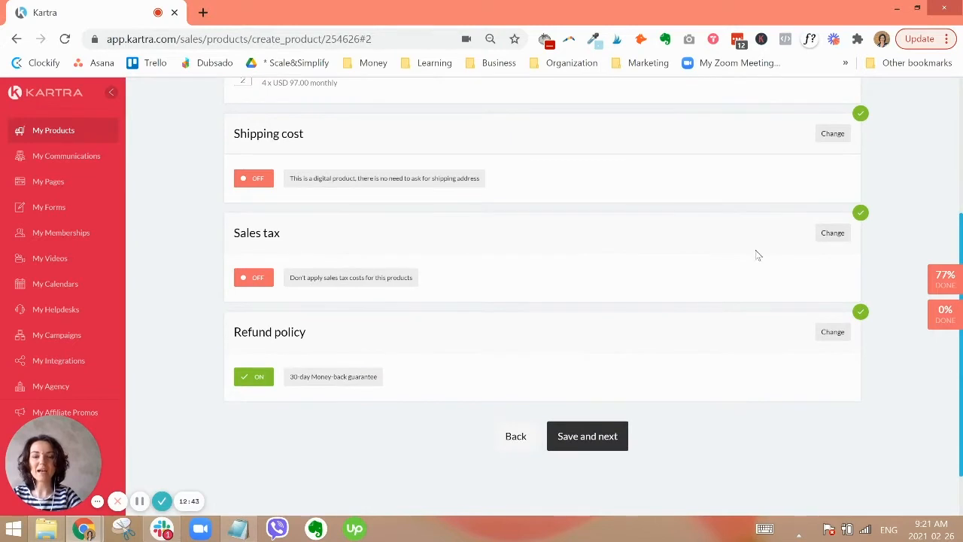
left_click(832, 233)
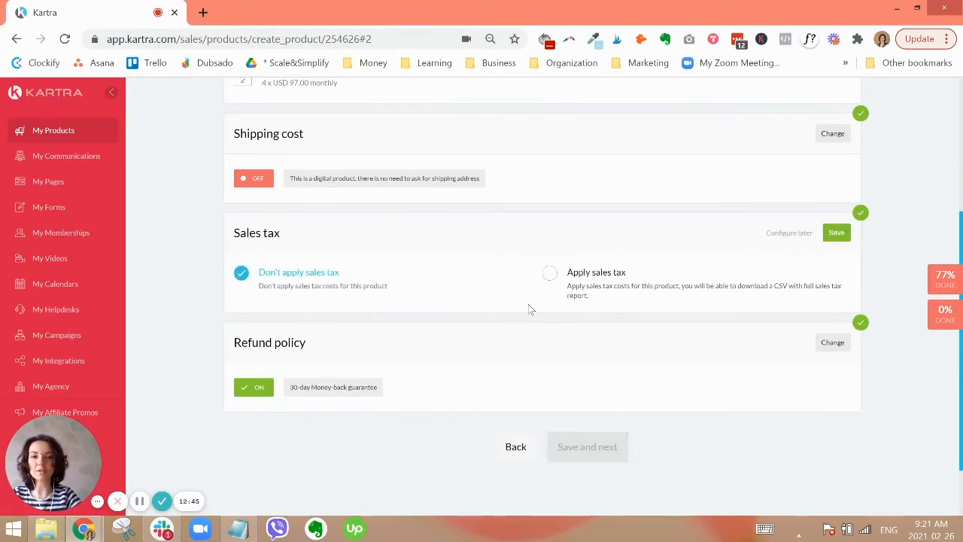
left_click(608, 289)
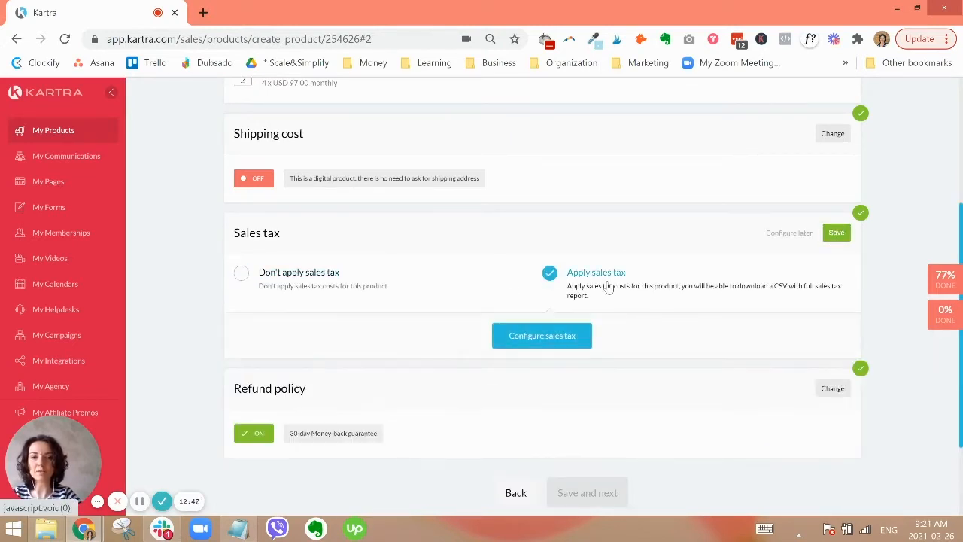
left_click(540, 339)
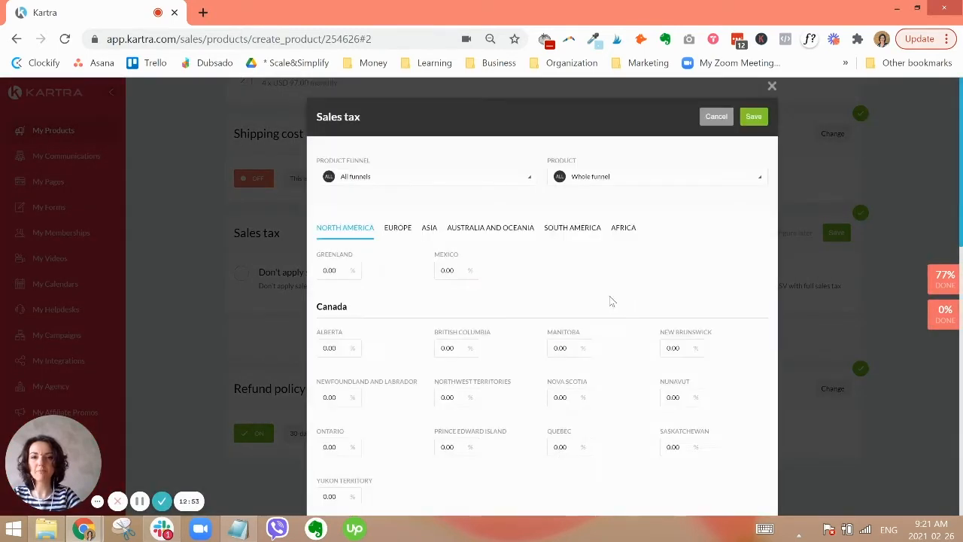
scroll(534, 271, "down", 2)
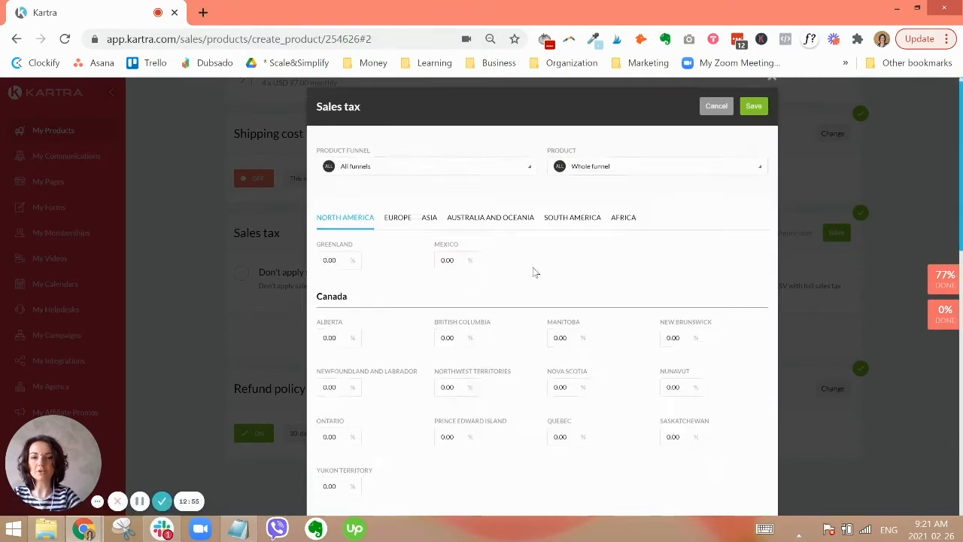
scroll(719, 334, "down", 6)
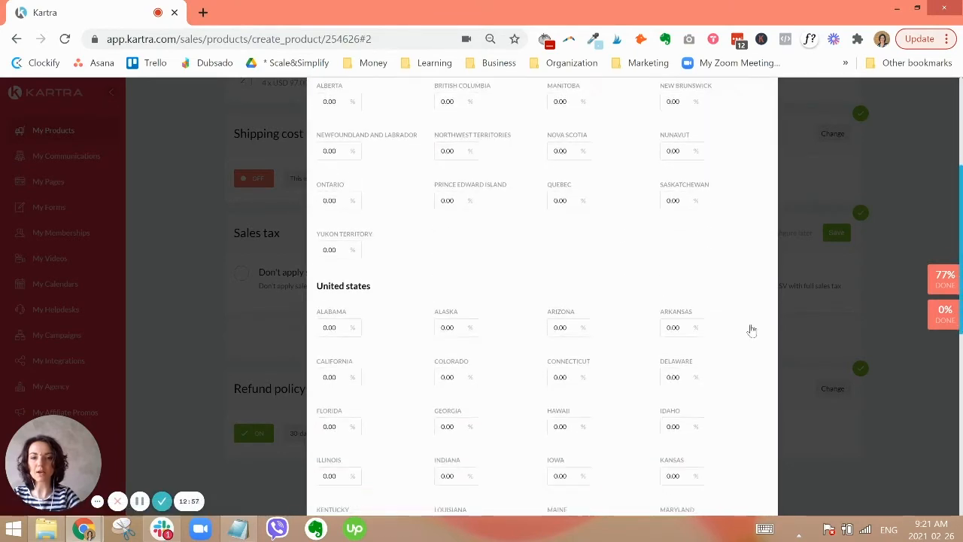
scroll(752, 324, "up", 8)
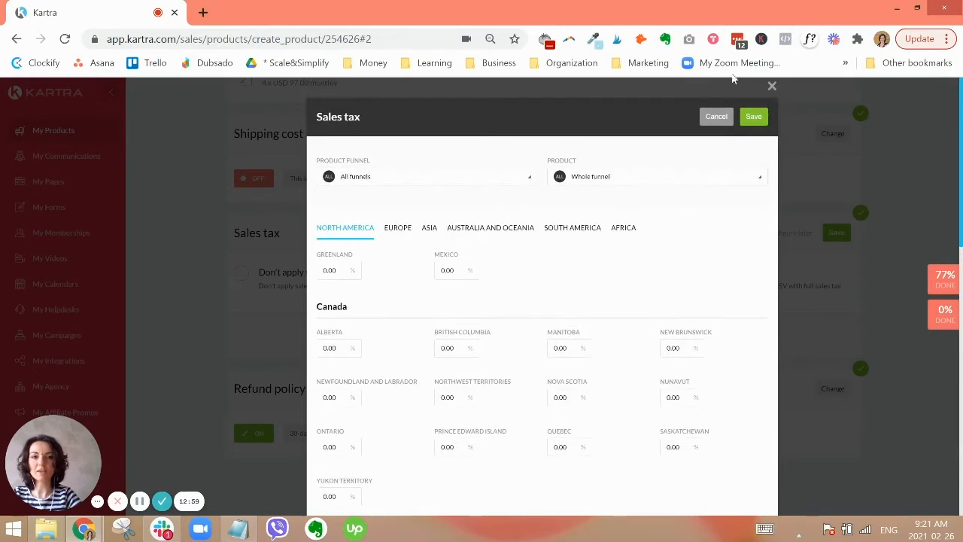
left_click(716, 120)
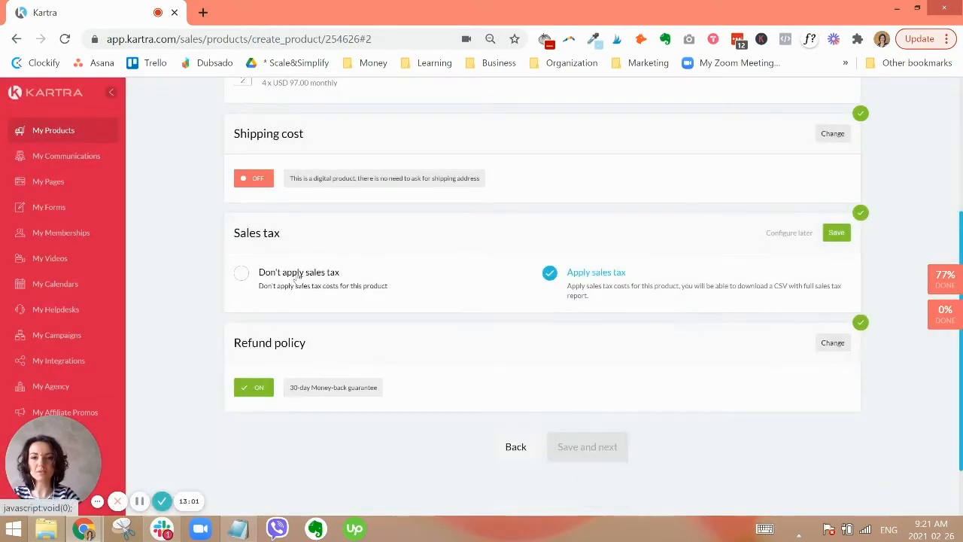
- Set the product's sales tax to Don't apply sales tax and save the setting
left_click(297, 275)
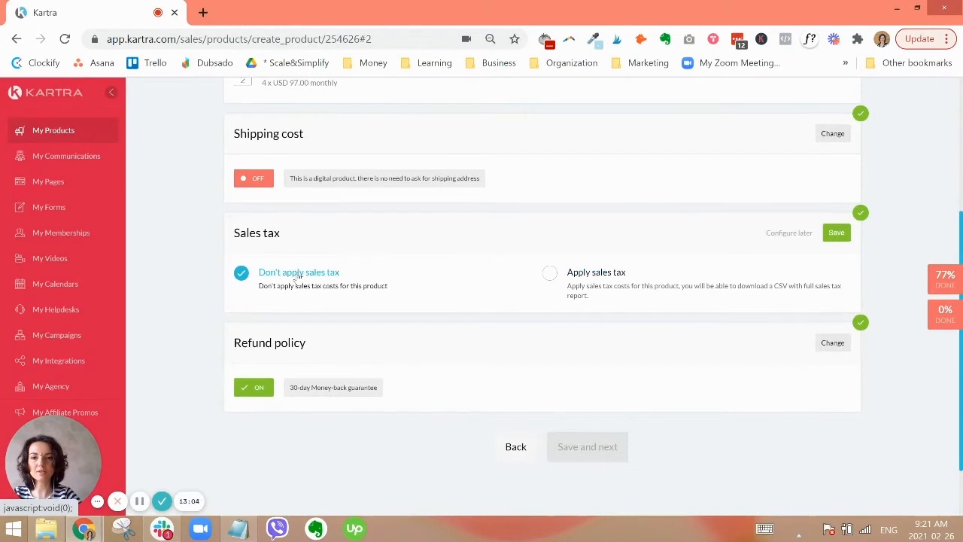
left_click(836, 233)
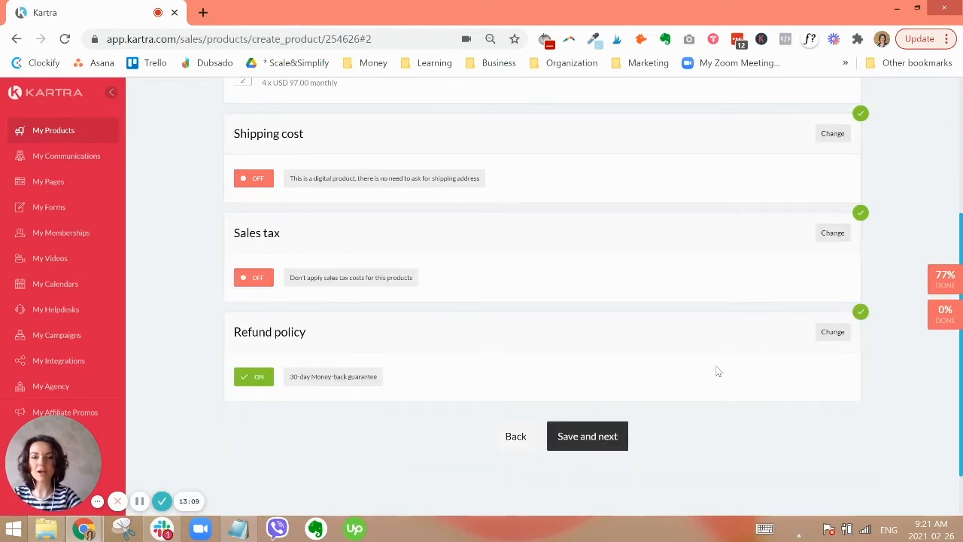
- Change the product's refund policy to No refund and save the setting
scroll(718, 371, "down", 1)
left_click_drag(330, 284, 234, 265)
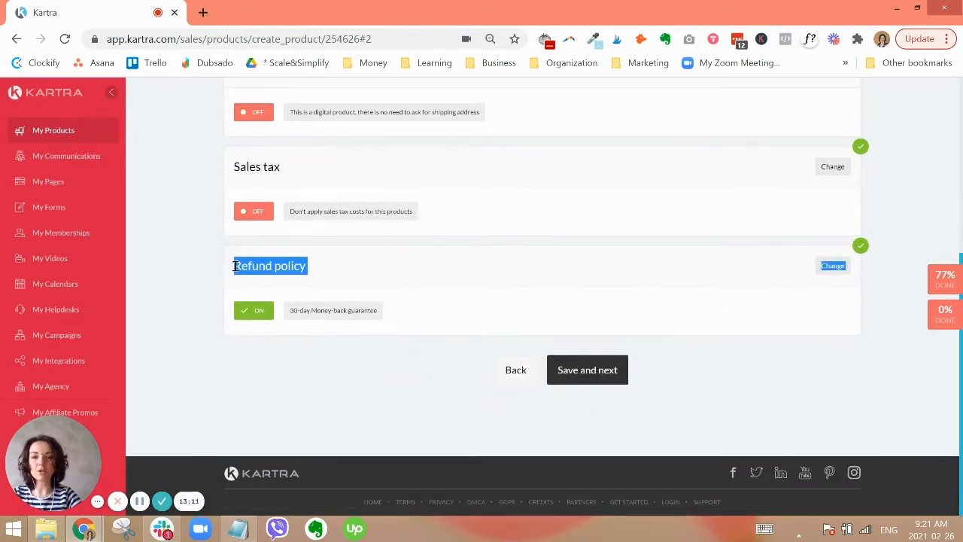
left_click(833, 265)
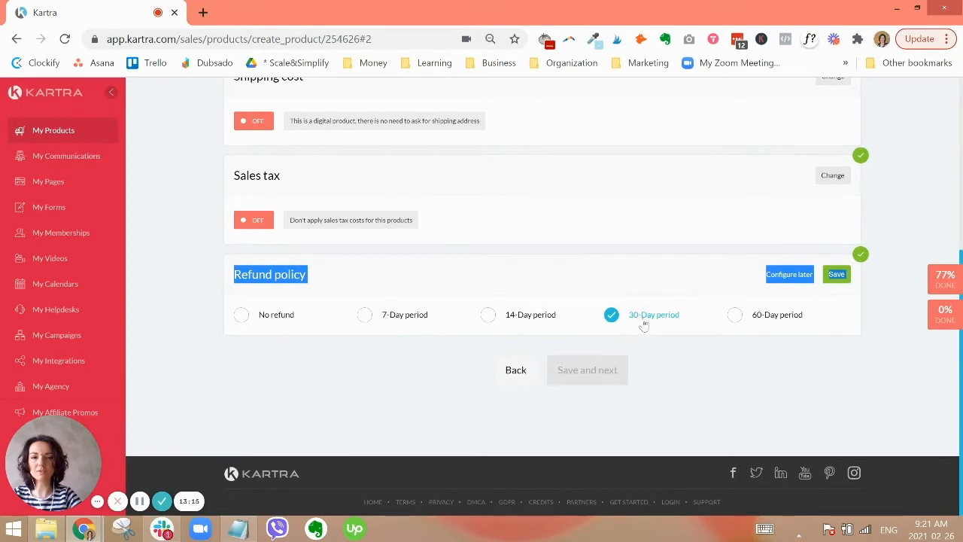
left_click(258, 316)
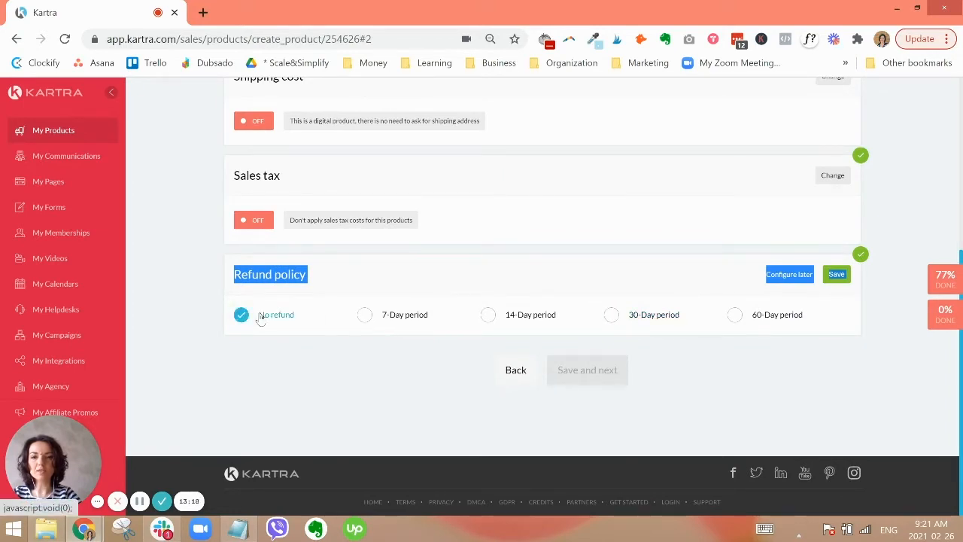
left_click(331, 276)
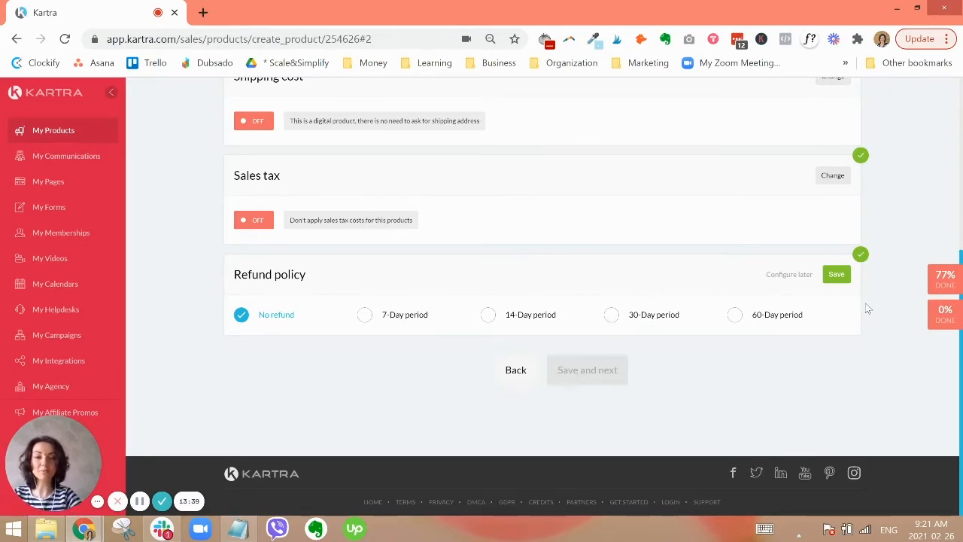
left_click(837, 273)
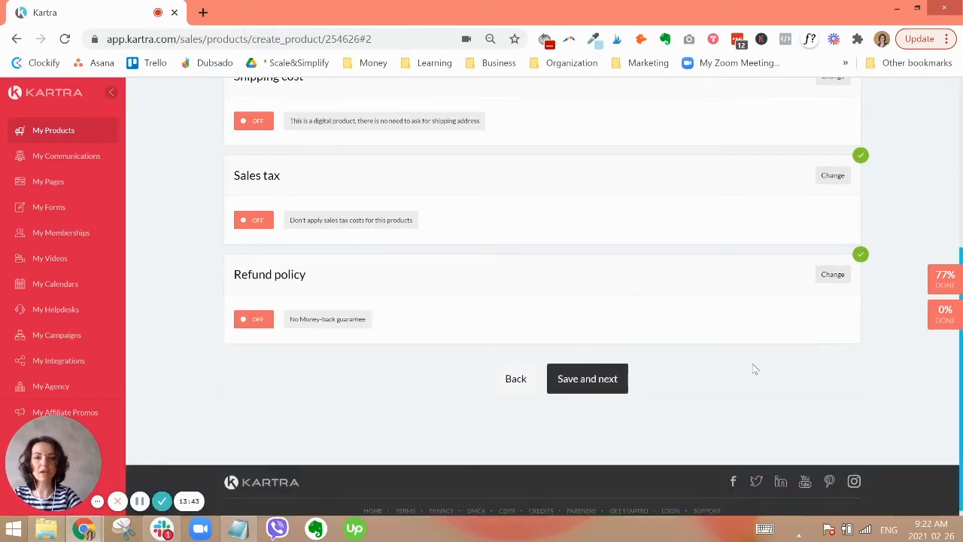
- Review the pricing settings, save them and continue to the product's Pages stage
scroll(752, 367, "up", 4)
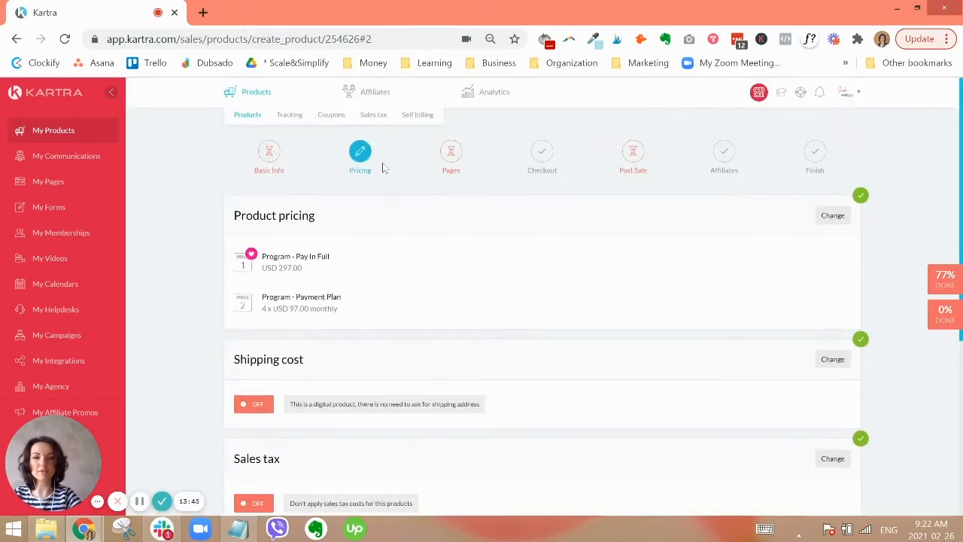
scroll(582, 270, "down", 4)
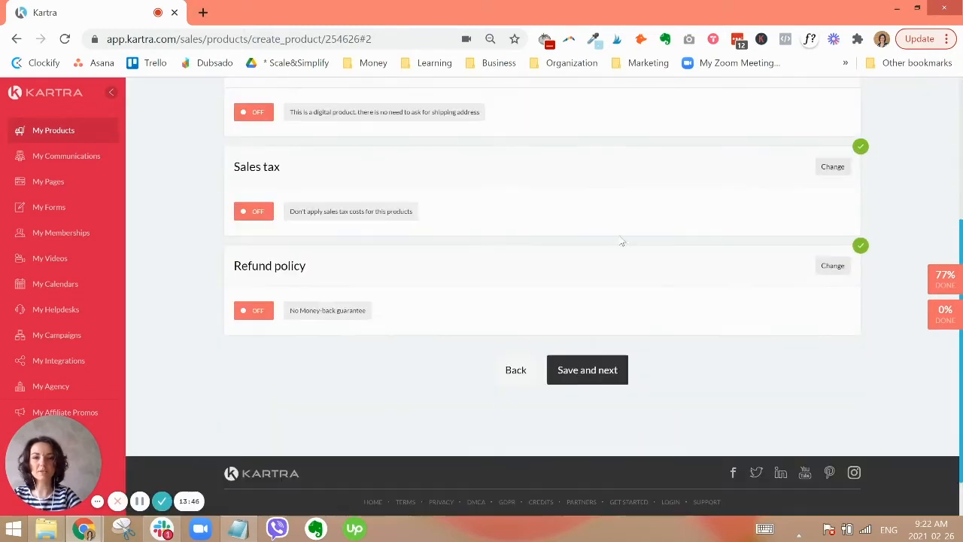
left_click(587, 370)
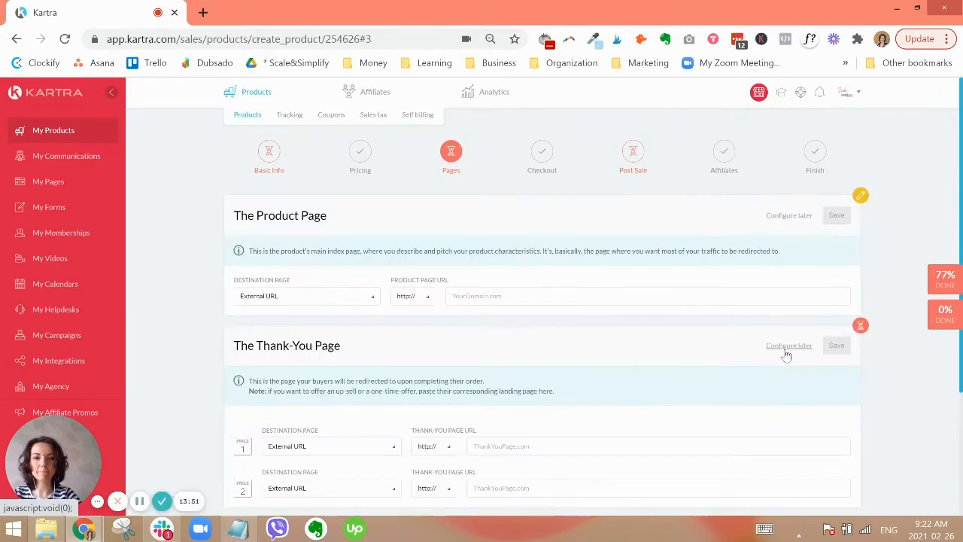
- Set the product page to the Kartra page Elevated Funnels - Sales Page on the ScaleAndSimplify.com site and save it
left_click_drag(349, 220, 236, 220)
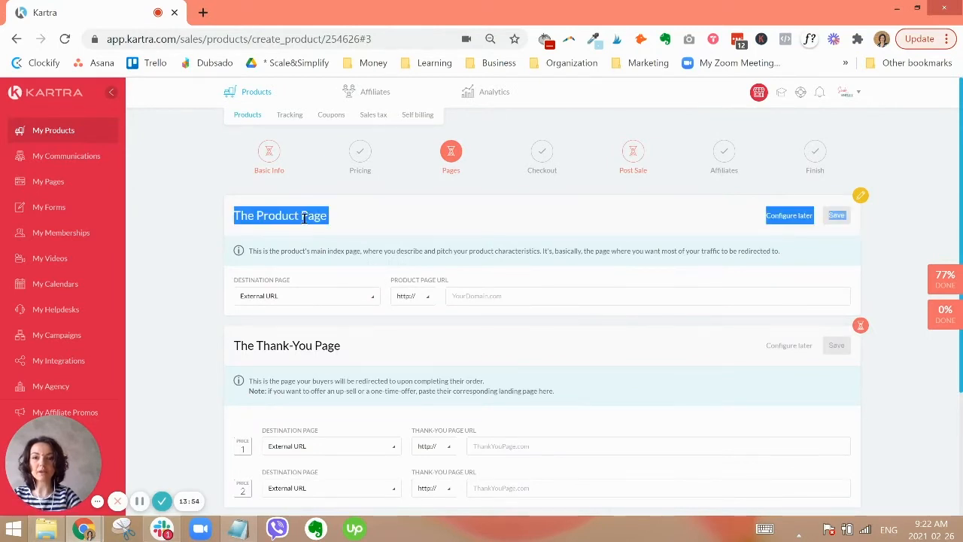
left_click(424, 218)
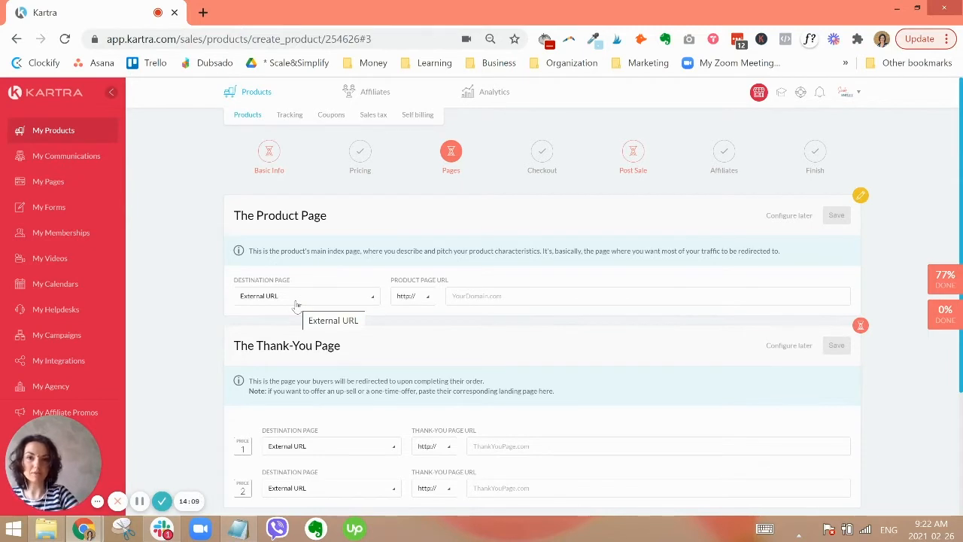
left_click(465, 299)
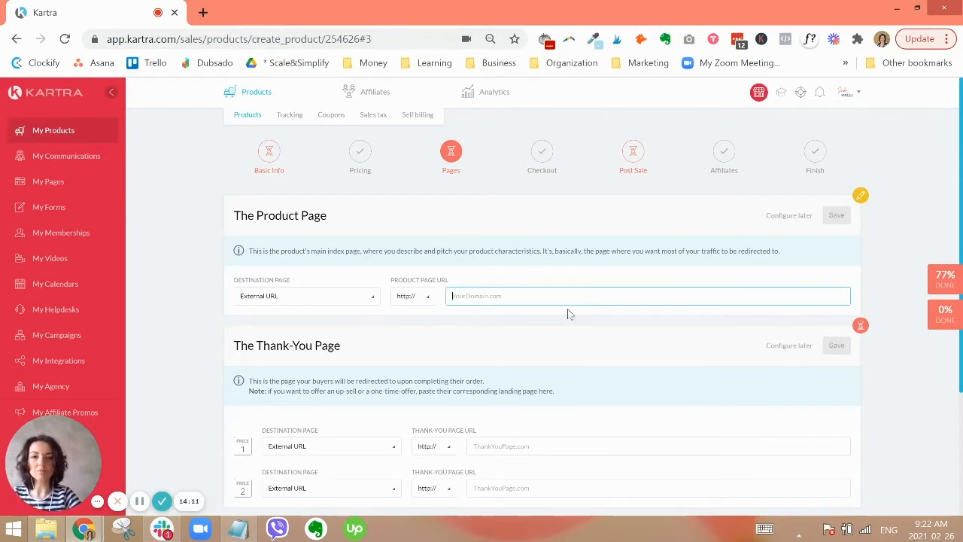
left_click(352, 295)
left_click(270, 333)
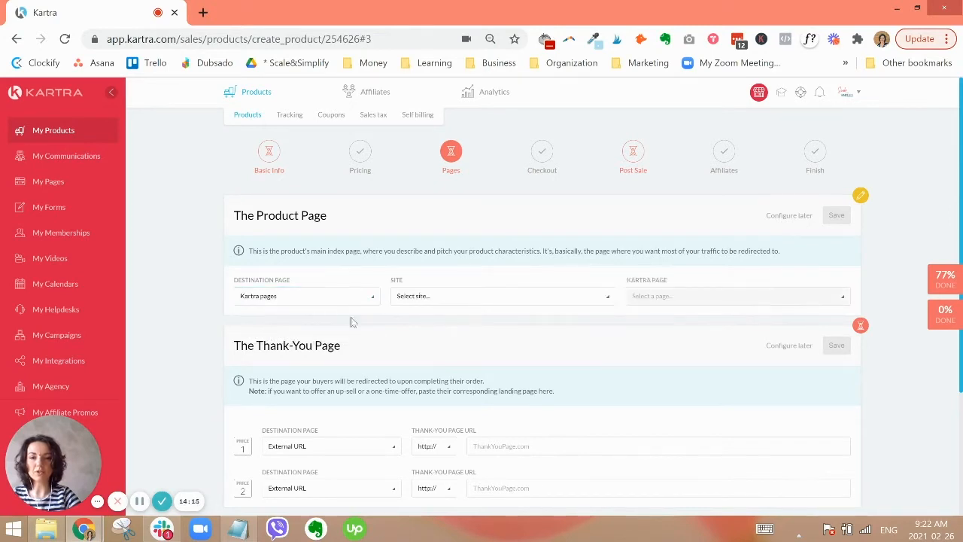
left_click(430, 301)
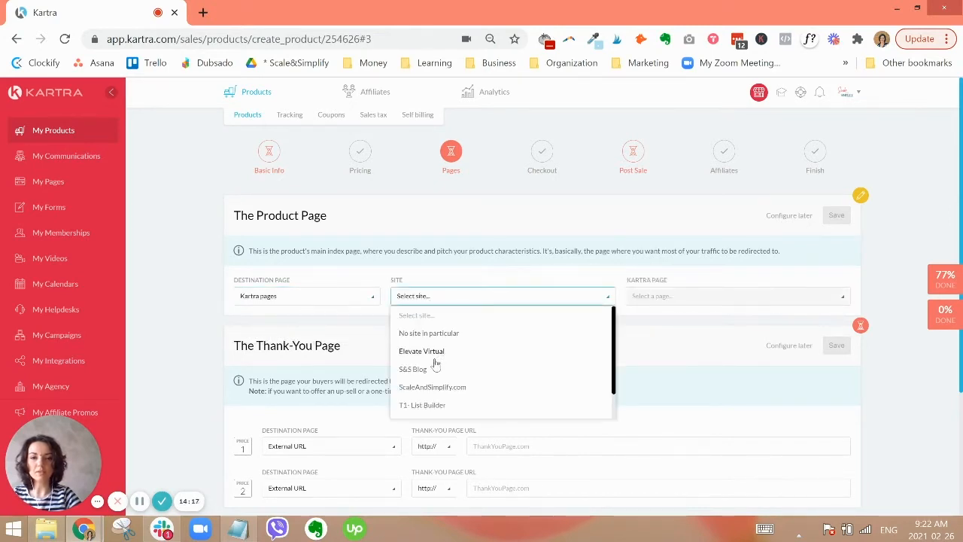
left_click(668, 298)
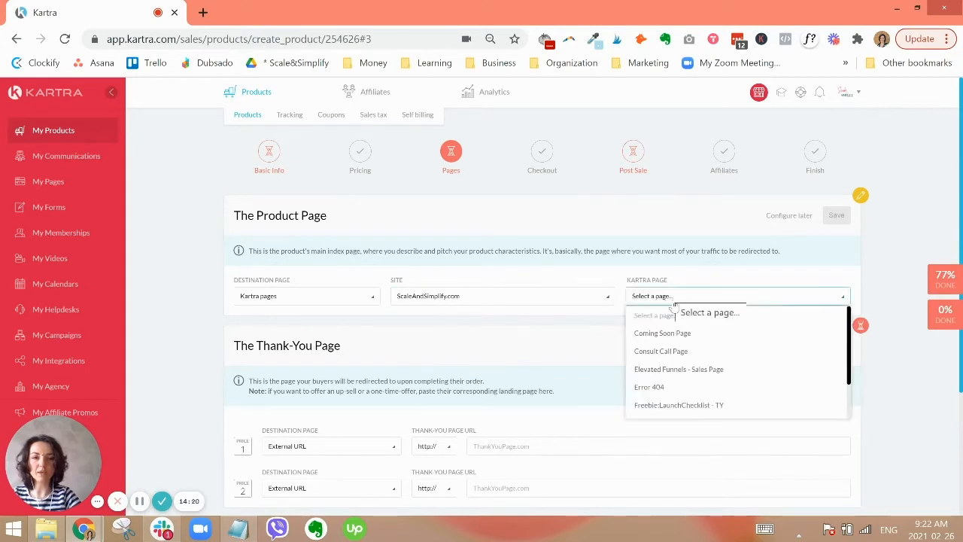
left_click(697, 370)
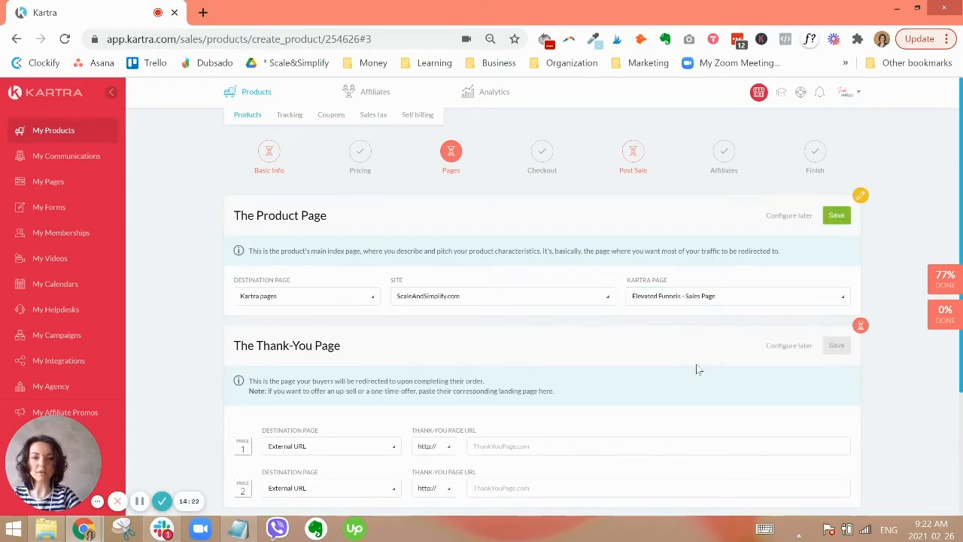
left_click(832, 218)
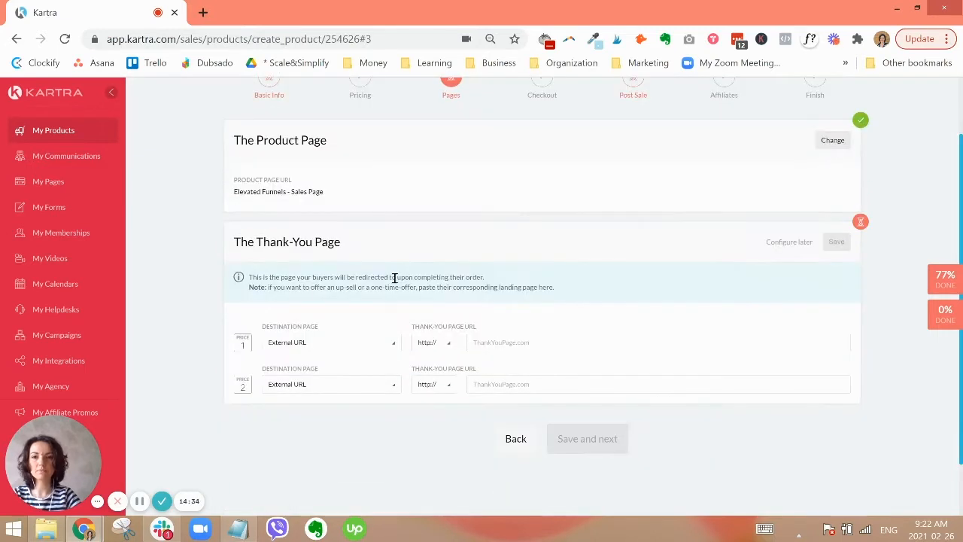
- Set the thank-you page for Price 1 to the Kartra page Consult Call Page on the ScaleAndSimplify.com site
triple_click(307, 243)
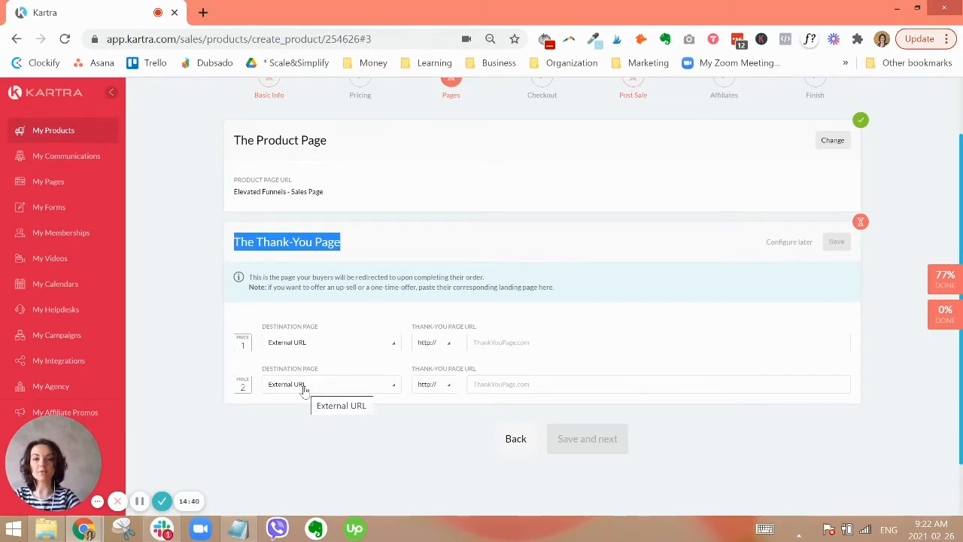
left_click(342, 344)
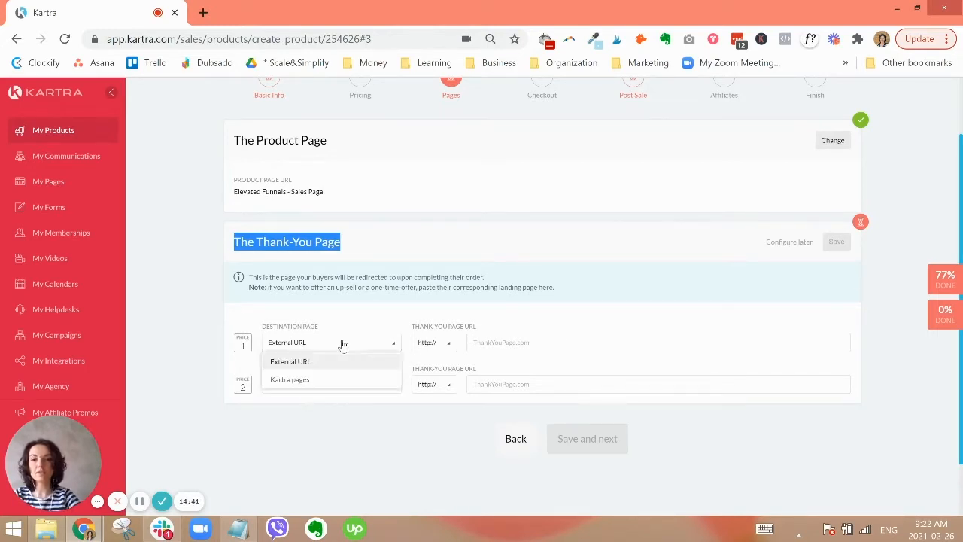
left_click(329, 381)
left_click(458, 344)
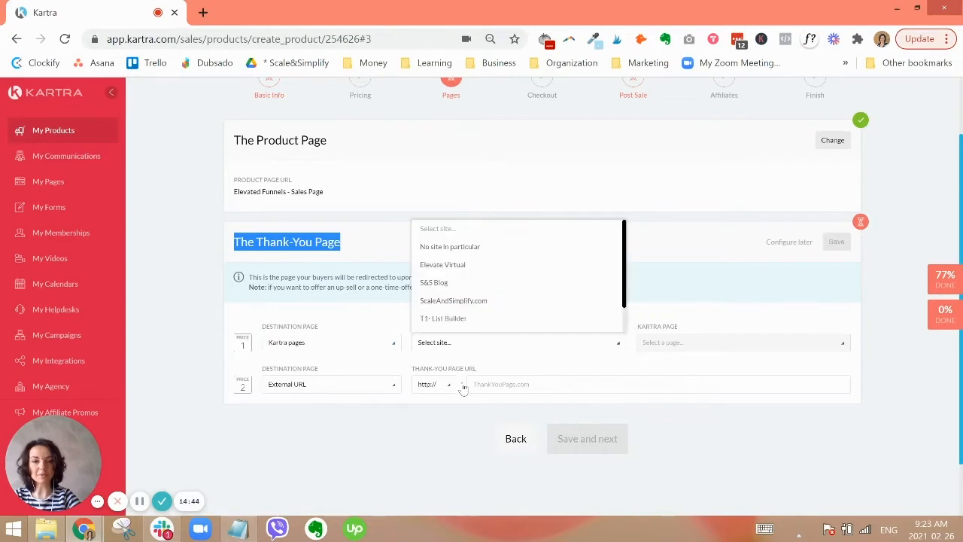
left_click(465, 302)
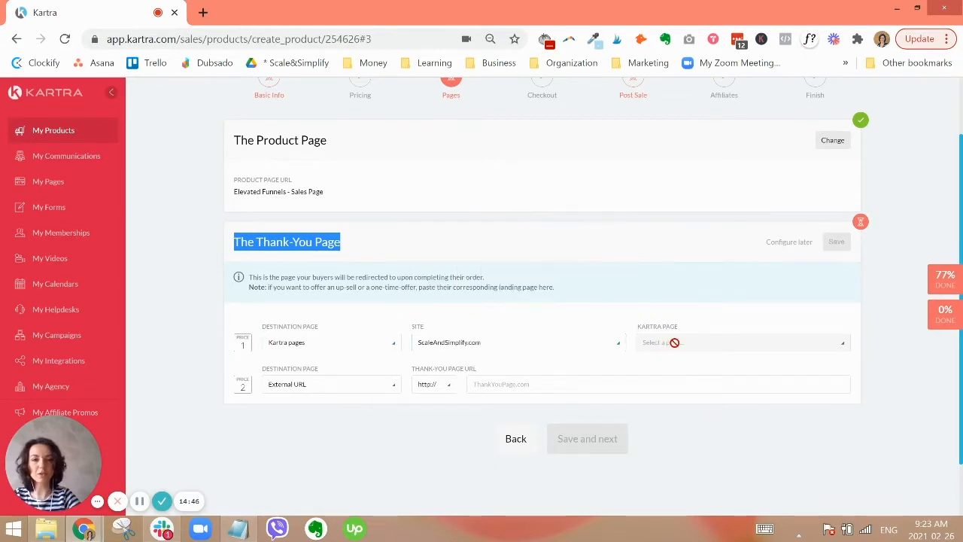
left_click(677, 348)
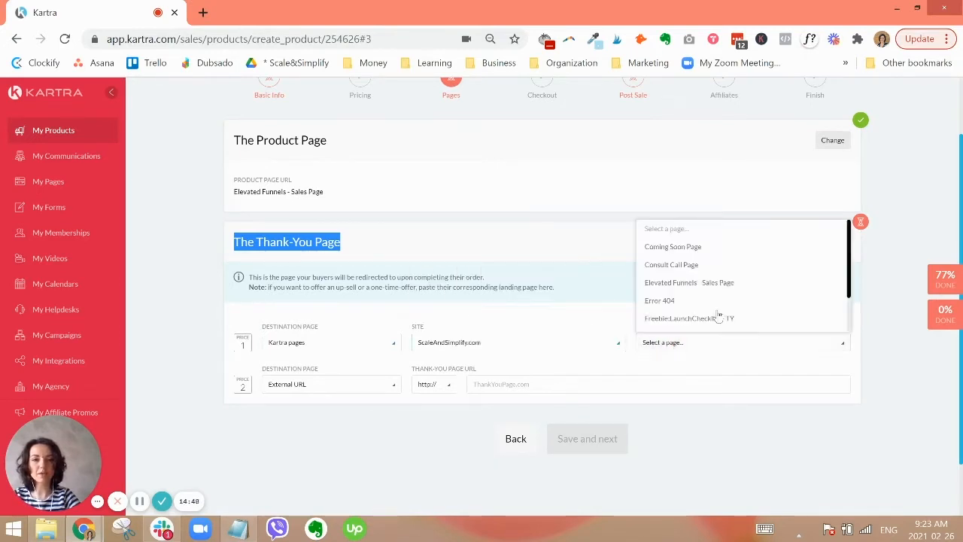
left_click(696, 265)
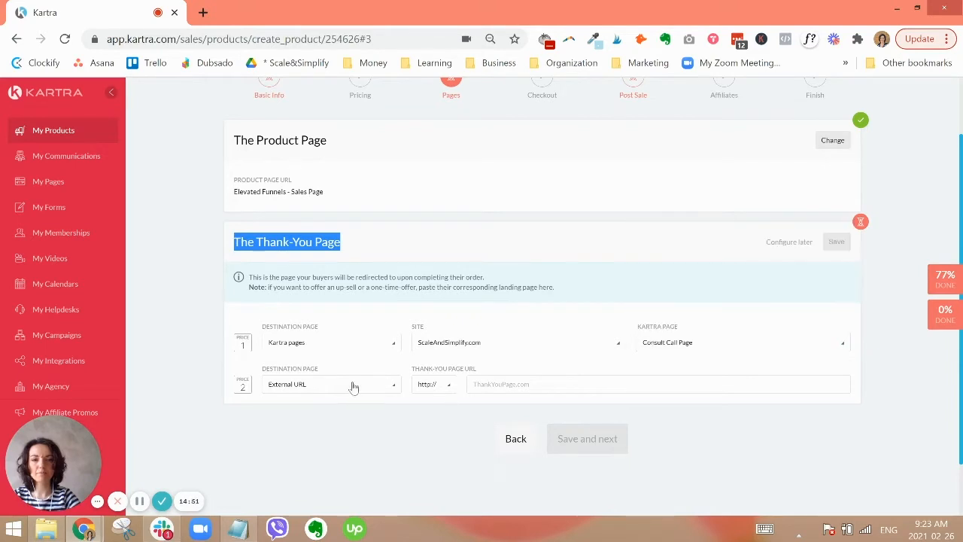
- Set the Price 2 thank-you page to the ScaleAndSimplify.com Kartra page Consult Call Page and save the thank-you pages
left_click(354, 386)
left_click(346, 421)
left_click(459, 388)
left_click(452, 342)
left_click(698, 387)
left_click(677, 306)
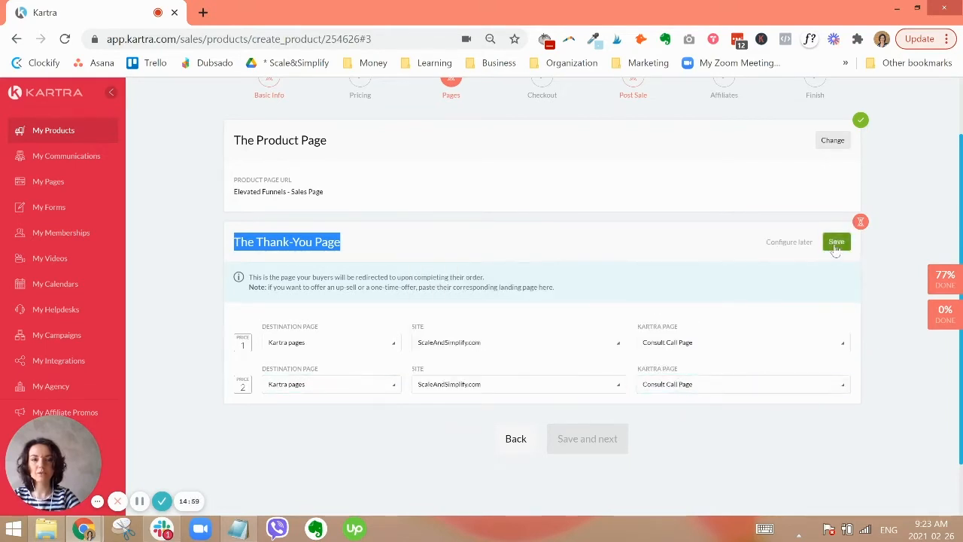
left_click(836, 243)
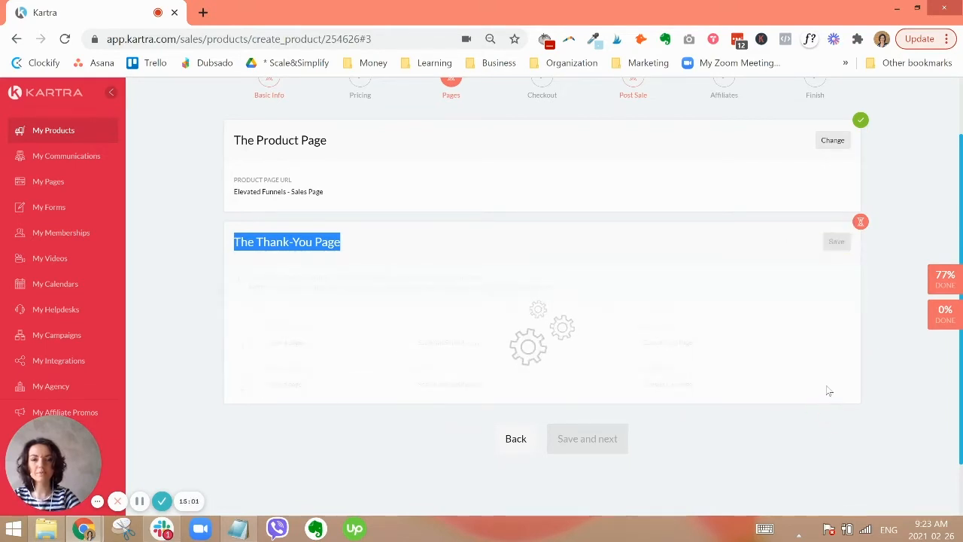
- Save the Pages stage, continue to Checkout and open the checkout page look & feel settings for editing
scroll(752, 248, "up", 2)
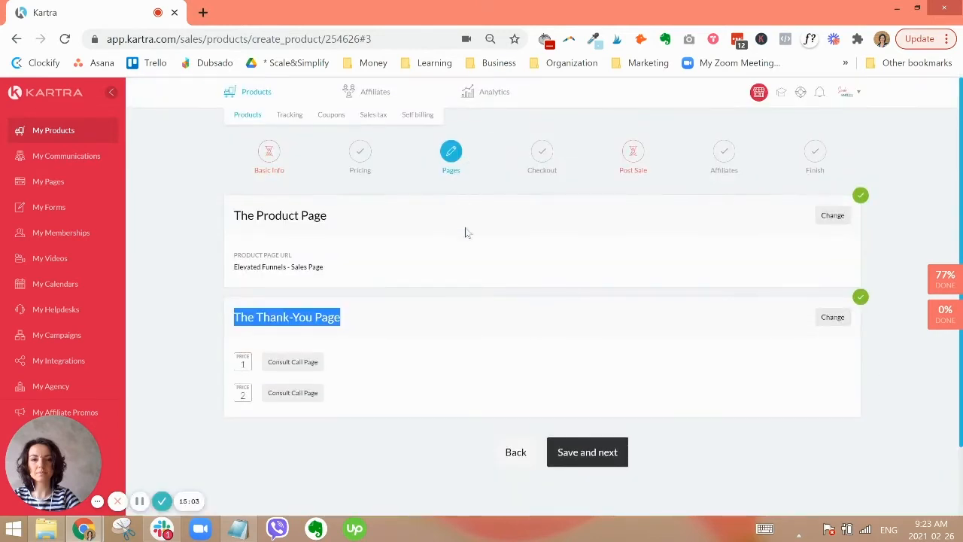
left_click(595, 462)
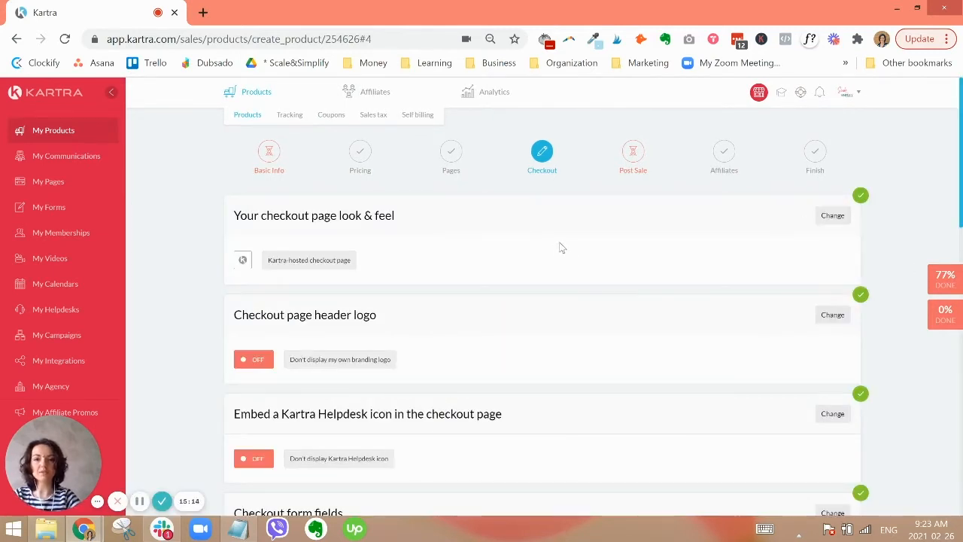
triple_click(296, 216)
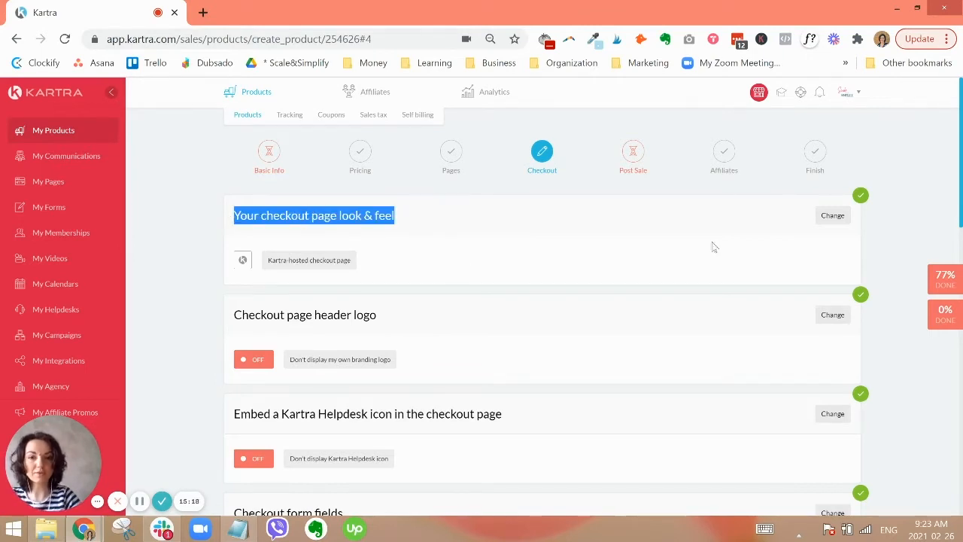
left_click(834, 216)
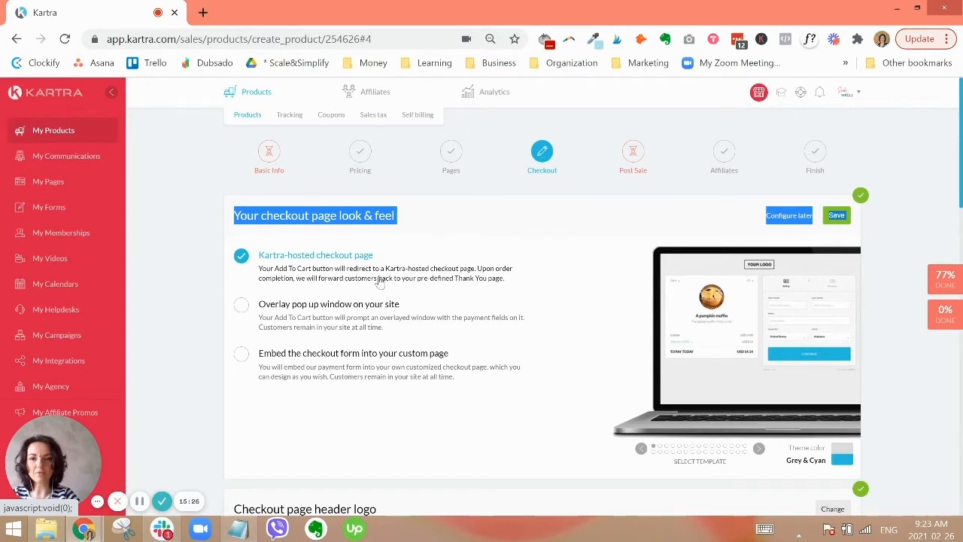
left_click(141, 502)
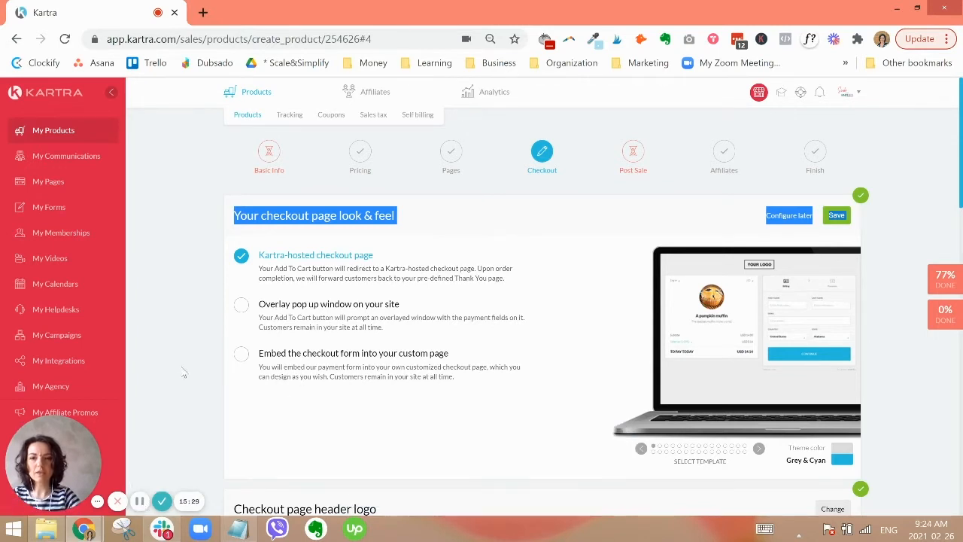
left_click(457, 228)
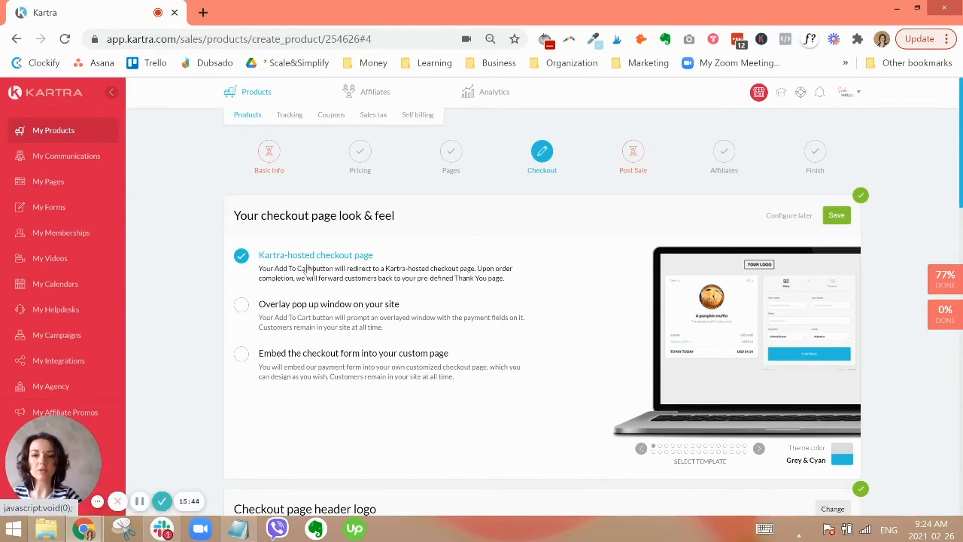
- Switch the checkout page to the overlay pop-up window option and browse its template theme colors
left_click(291, 321)
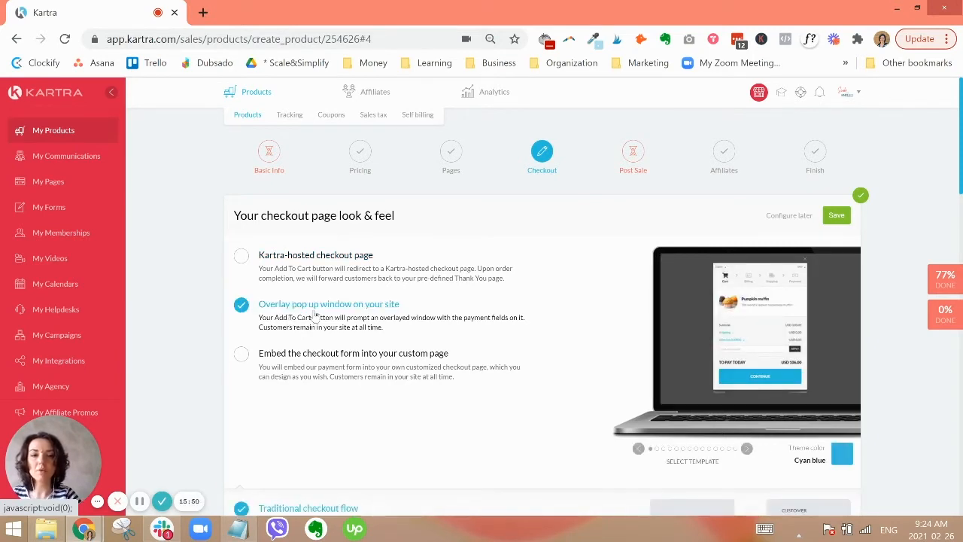
mouse_move(675, 352)
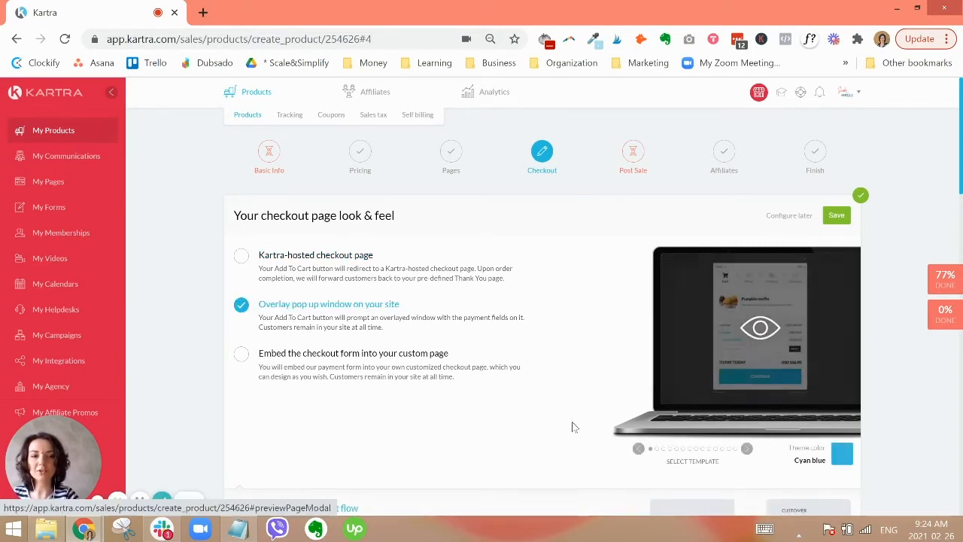
scroll(572, 425, "down", 1)
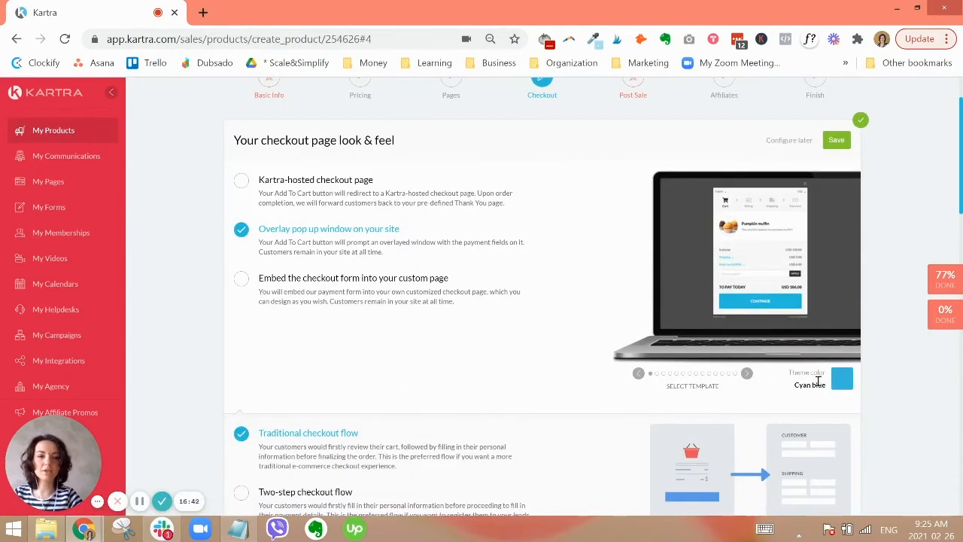
mouse_move(757, 258)
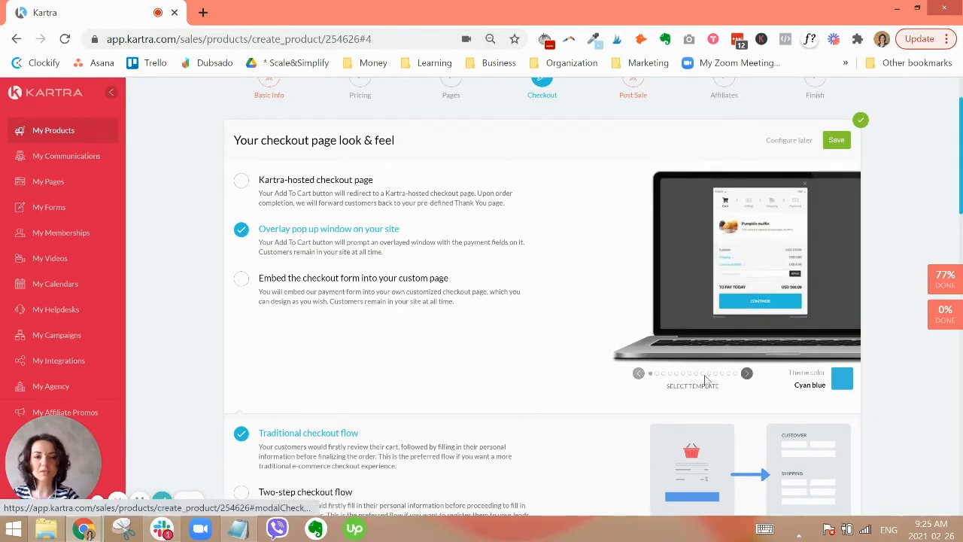
left_click(748, 375)
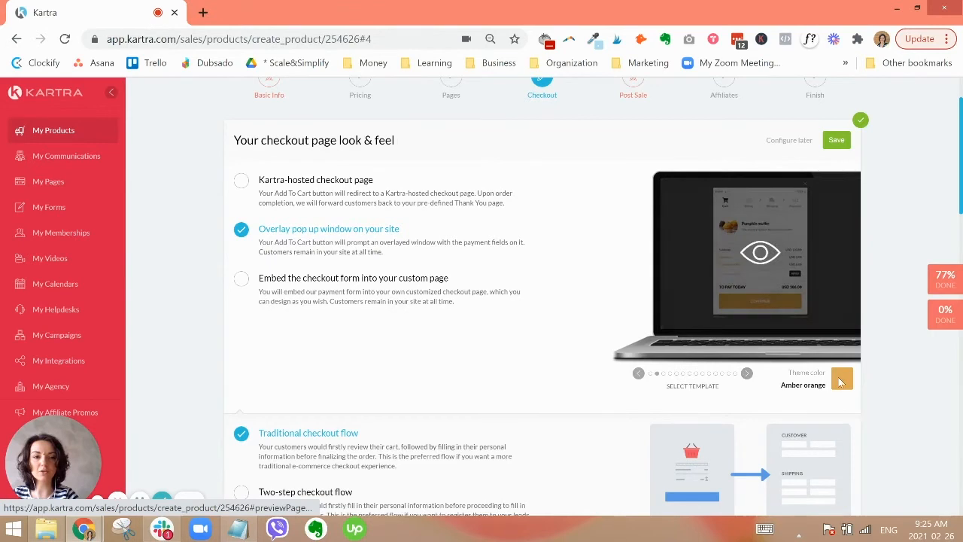
left_click(747, 374)
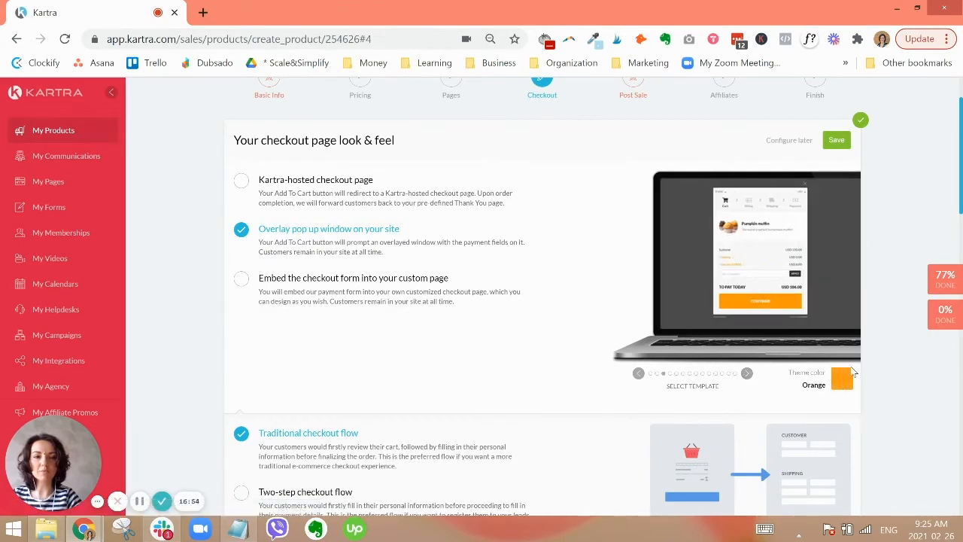
left_click(747, 374)
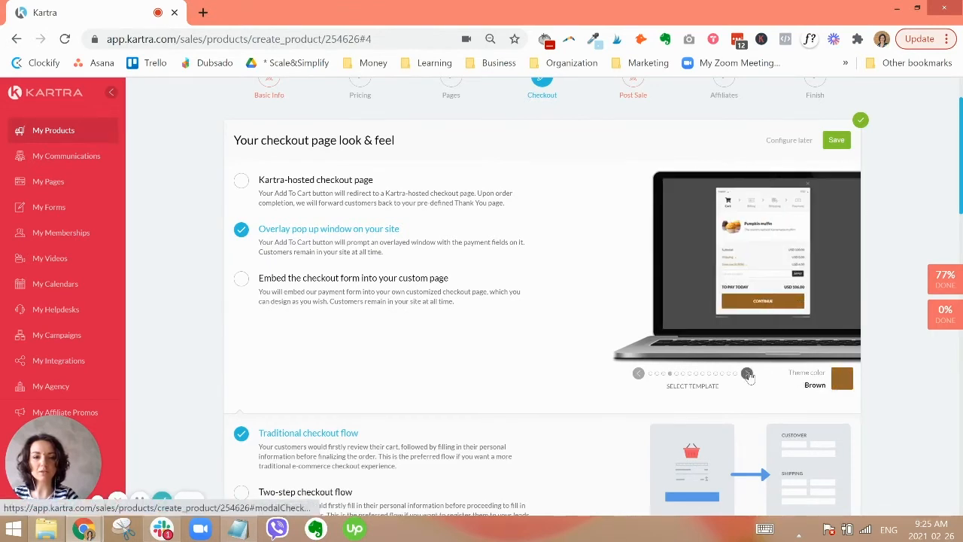
left_click(746, 374)
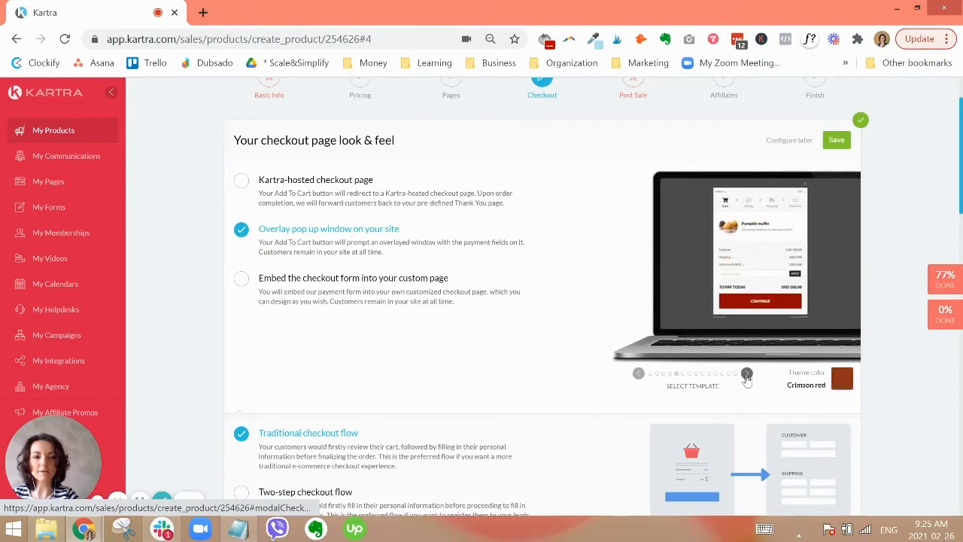
left_click(747, 374)
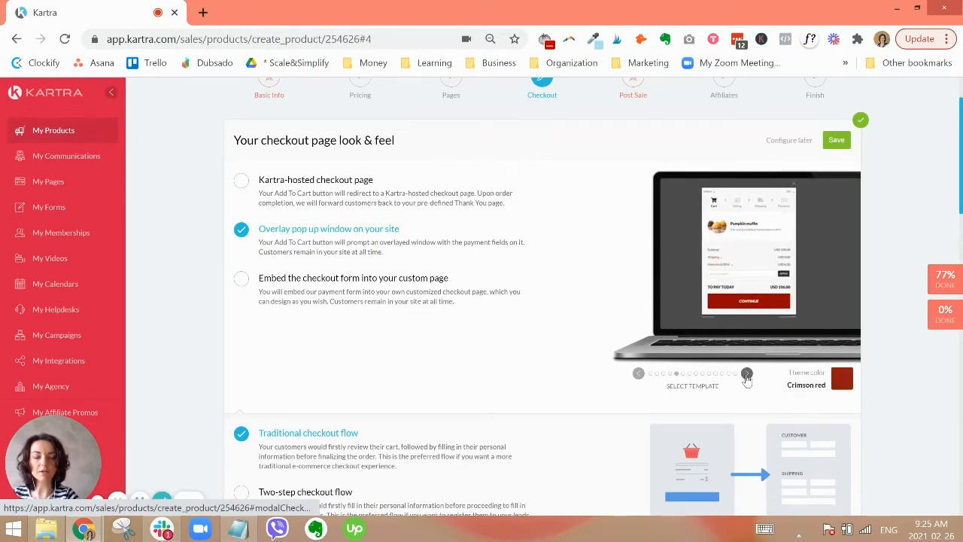
left_click(639, 375)
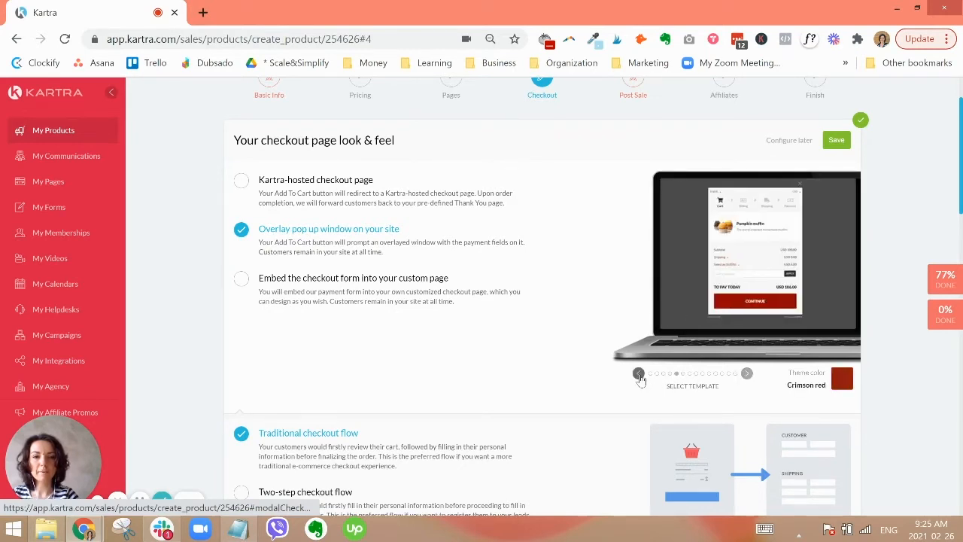
- Switch to embedding the checkout form into a custom page and review its checkout flow options
double_click(297, 300)
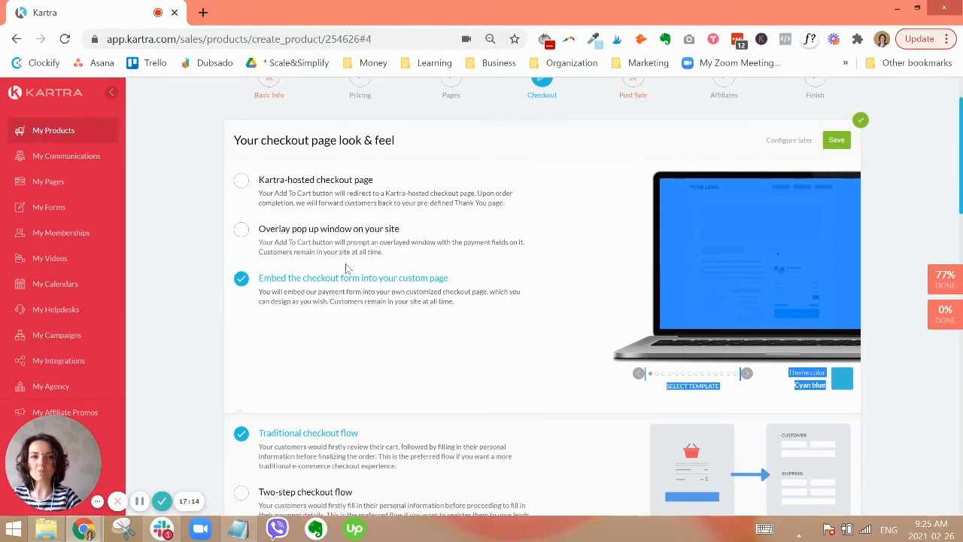
scroll(346, 268, "down", 4)
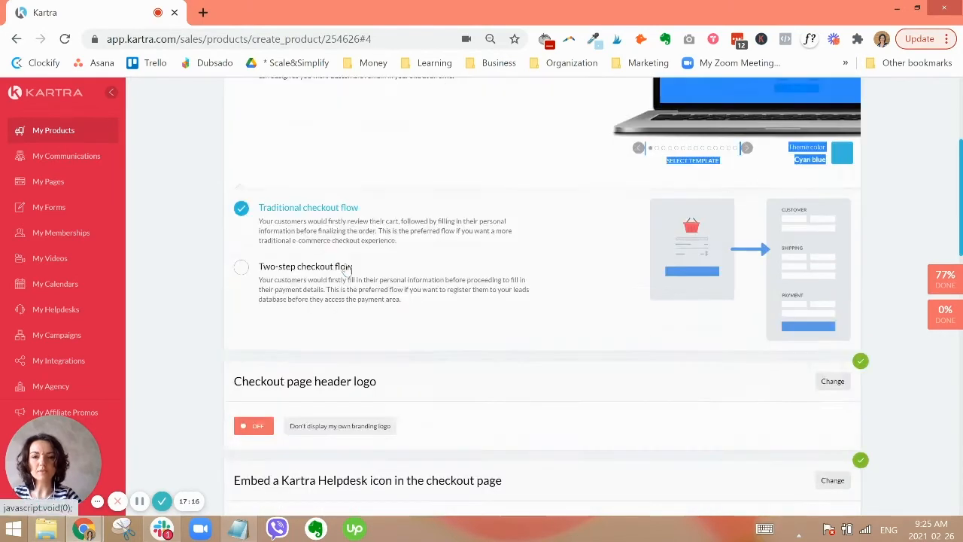
scroll(357, 285, "up", 2)
scroll(369, 244, "up", 2)
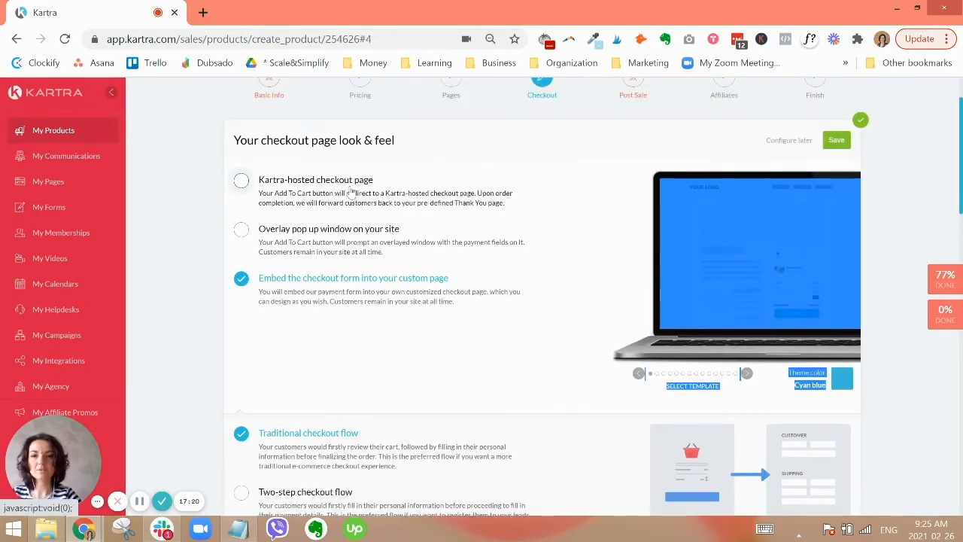
- Choose the Kartra-hosted checkout page with the Grey & Cyan theme and save the look & feel settings
left_click(323, 193)
scroll(323, 211, "up", 1)
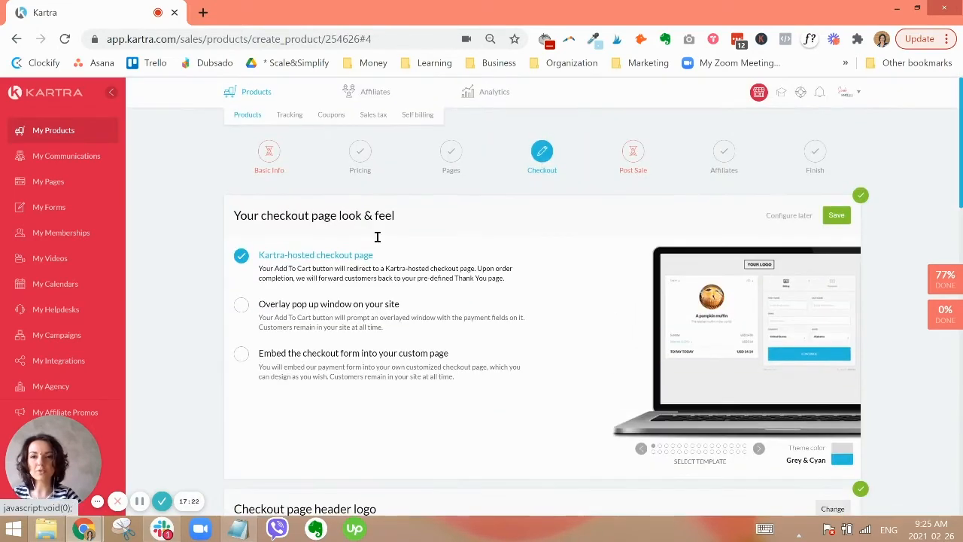
left_click(835, 216)
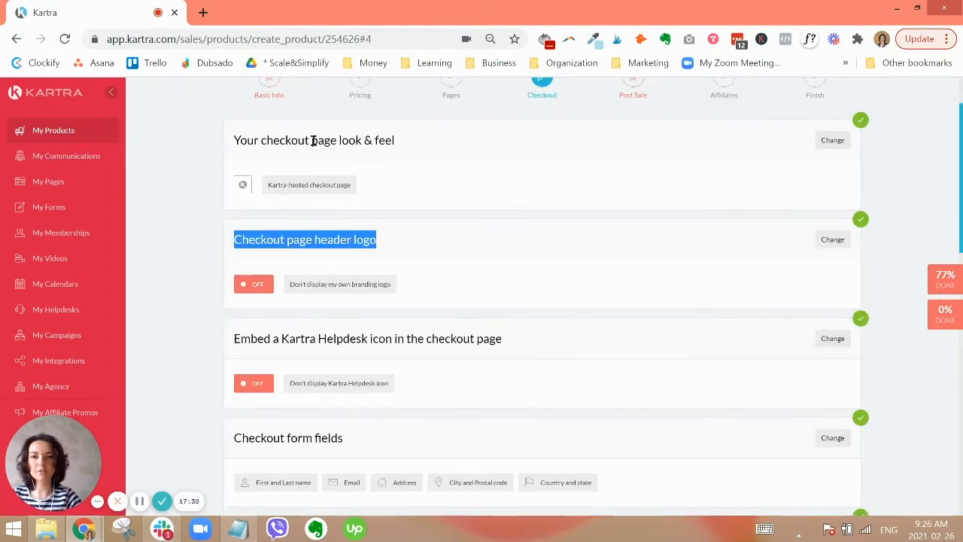
- Set the checkout page header to display the own branding logo and save it
left_click(835, 242)
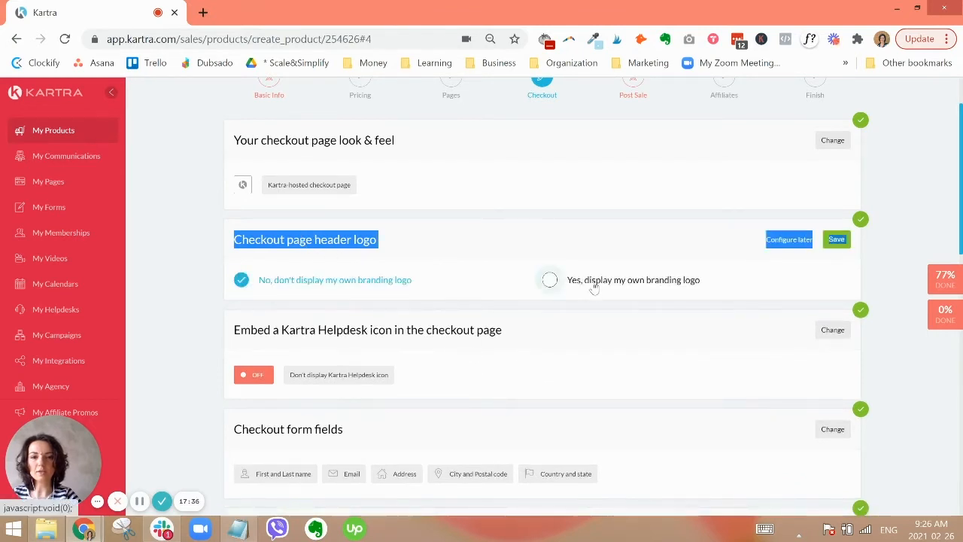
left_click(549, 279)
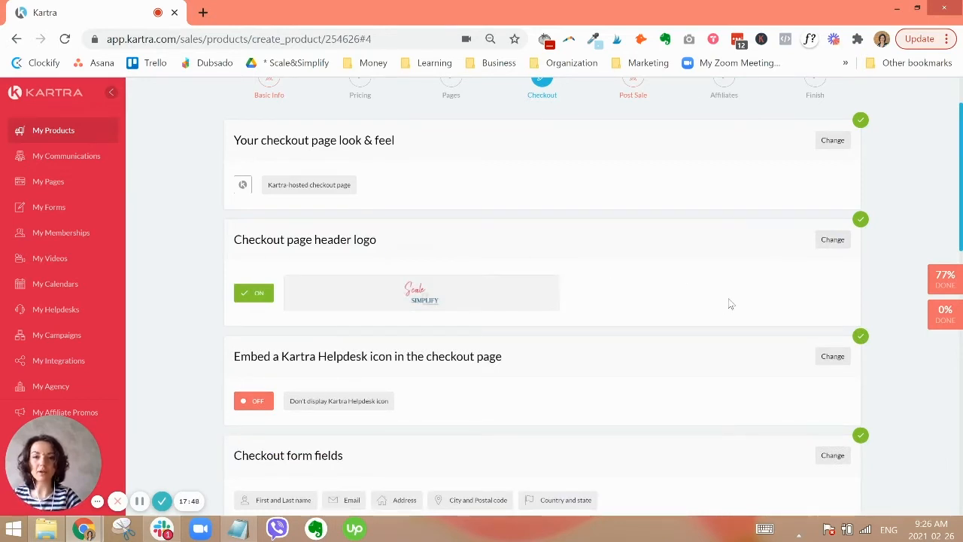
- Reopen the checkout page look & feel settings, review the Kartra-hosted option and save them again
left_click(832, 140)
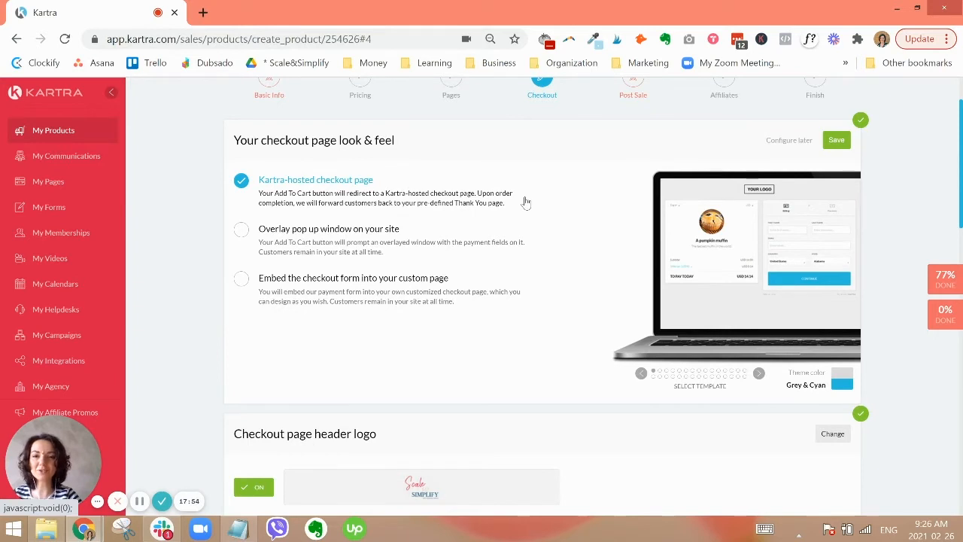
scroll(499, 193, "up", 1)
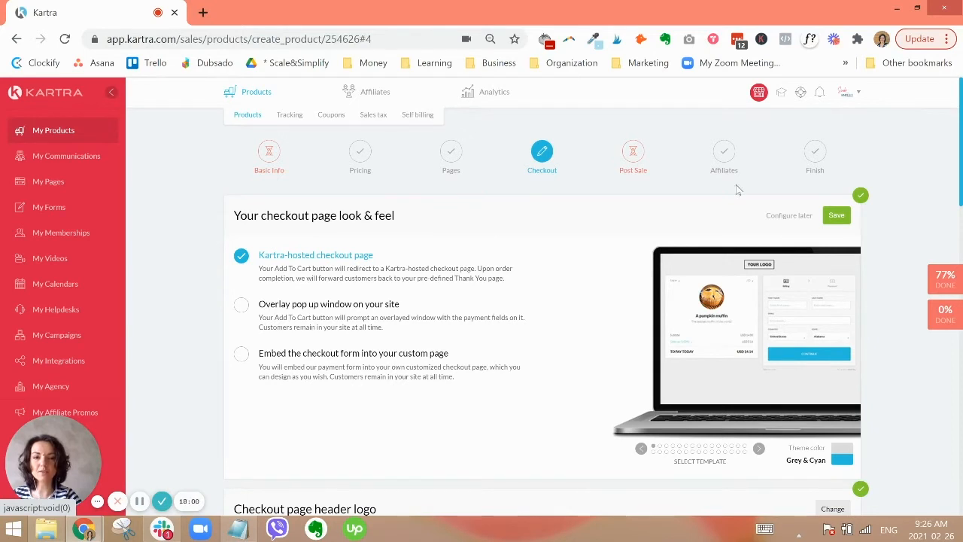
scroll(580, 250, "down", 1)
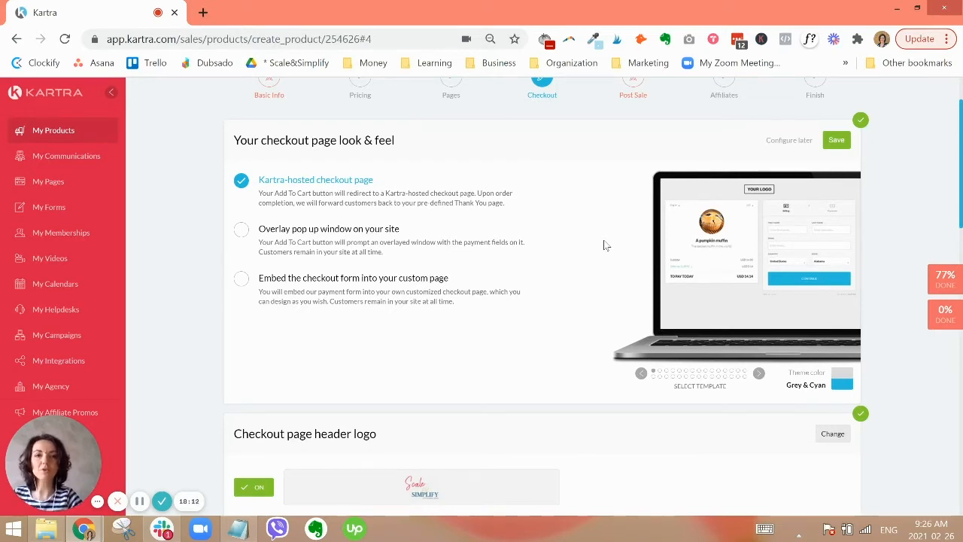
left_click(835, 141)
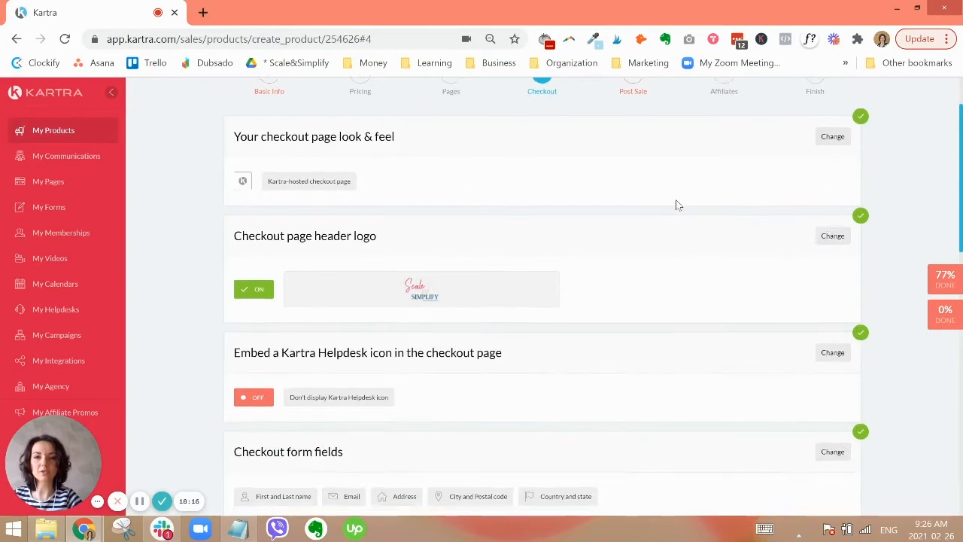
- Review the setting for embedding a Kartra Helpdesk icon in the checkout page
scroll(677, 204, "down", 2)
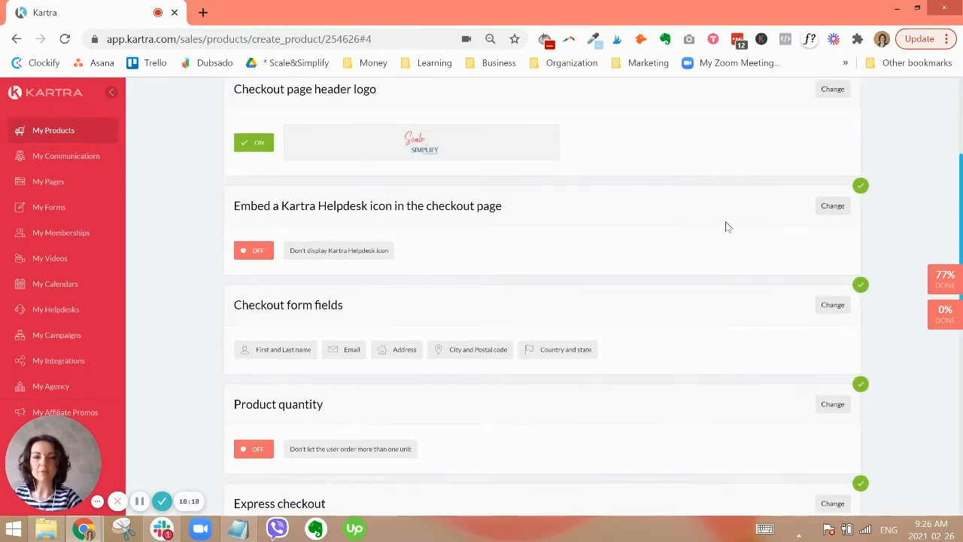
triple_click(492, 209)
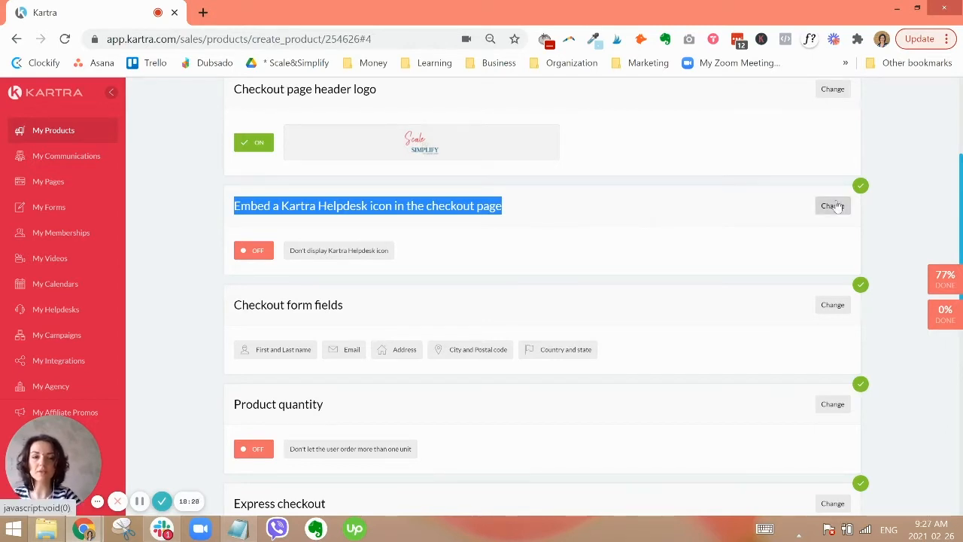
left_click(576, 213)
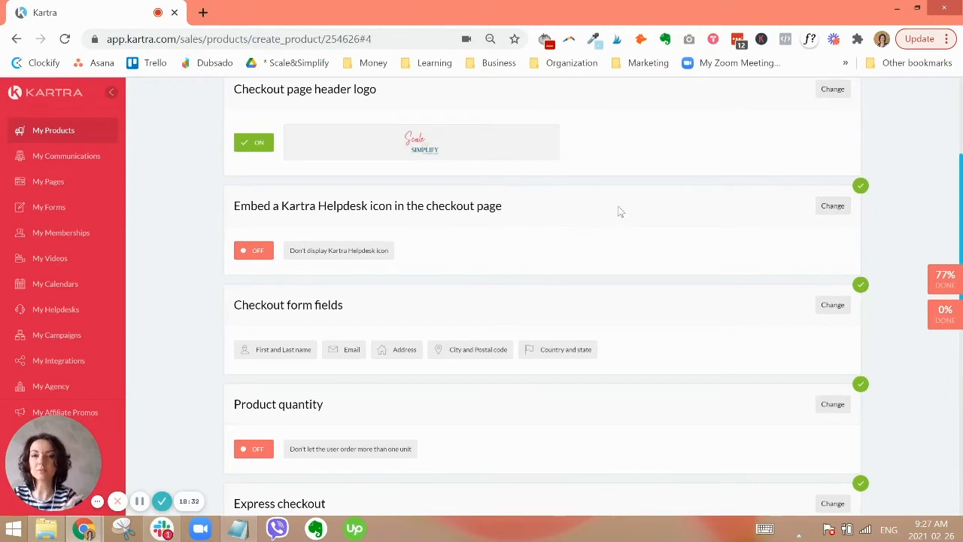
- Open the checkout form fields for editing and browse the existing fields that can be added
scroll(619, 211, "down", 1)
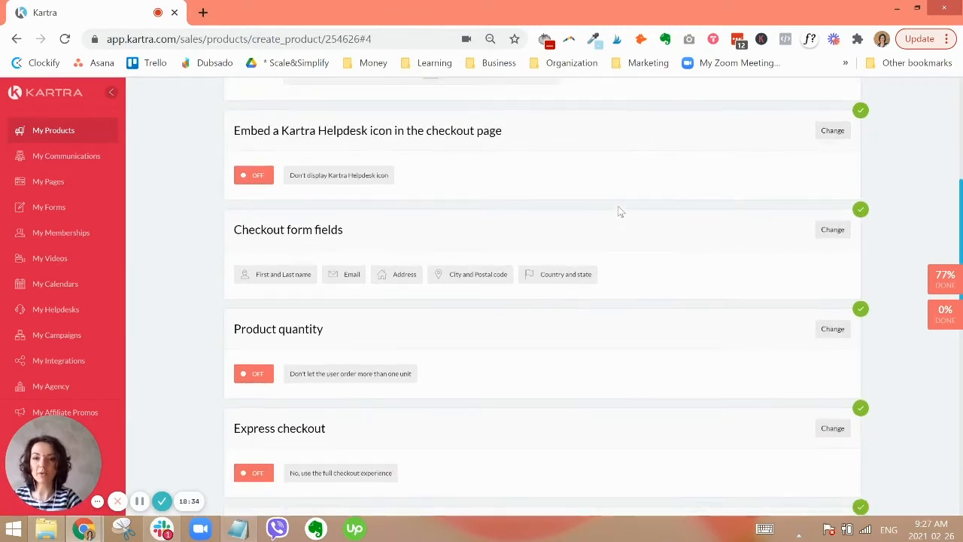
scroll(619, 212, "down", 1)
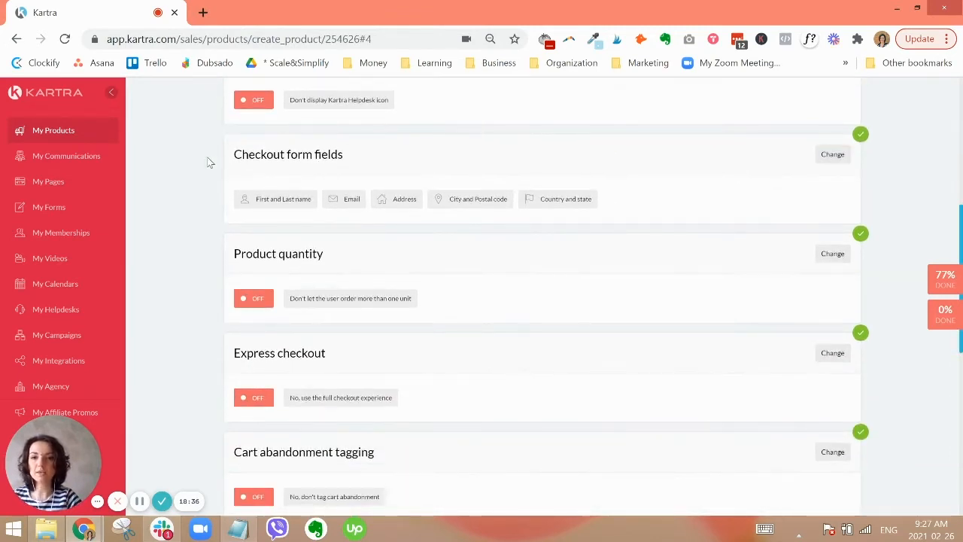
left_click_drag(229, 162, 238, 153)
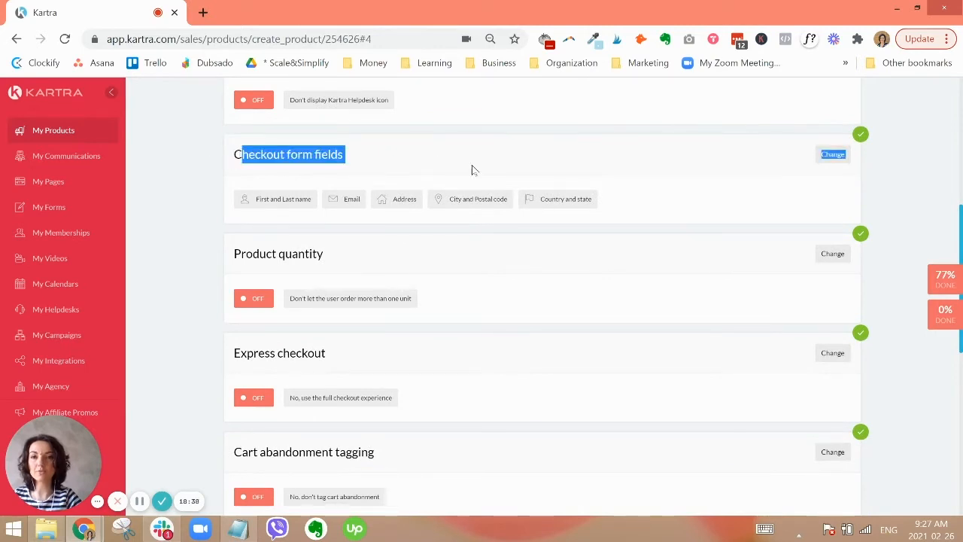
left_click(828, 158)
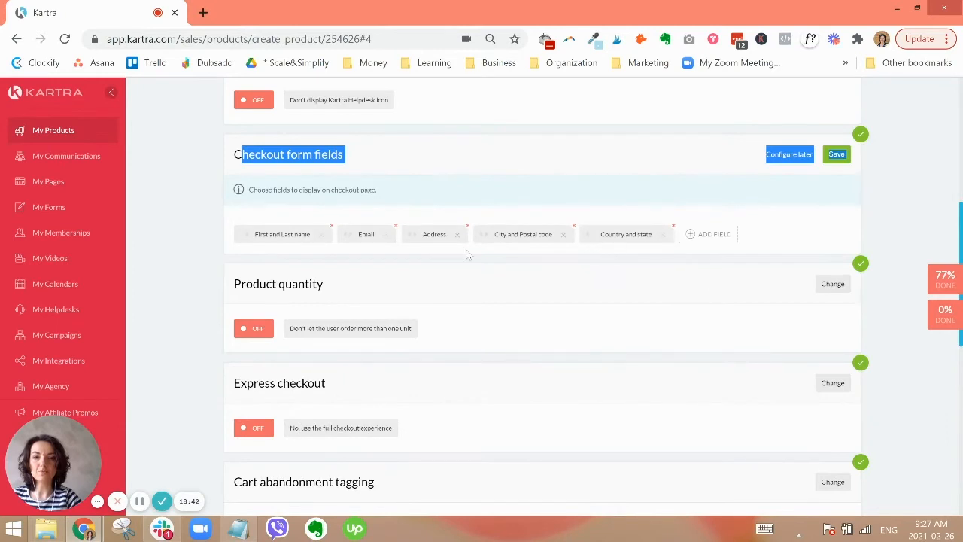
left_click(709, 237)
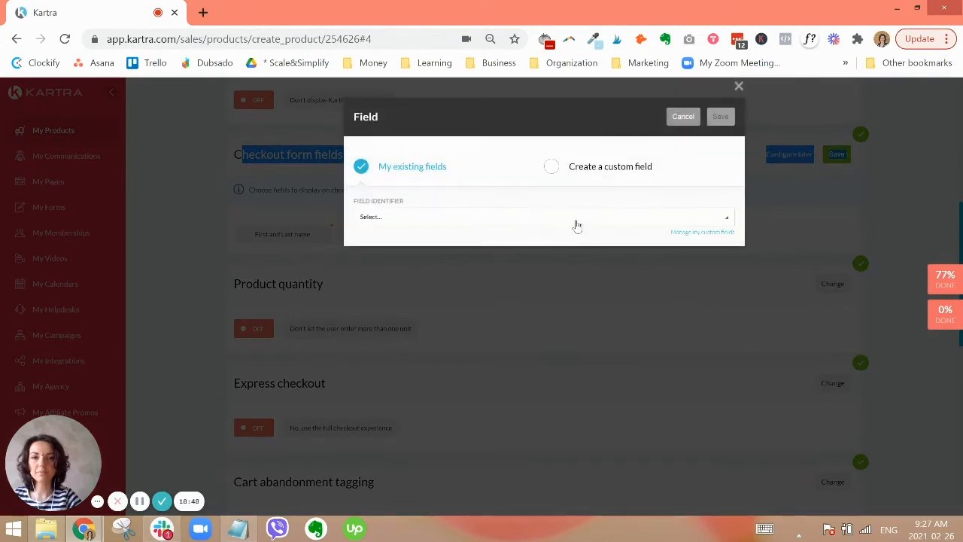
left_click(574, 218)
scroll(481, 320, "down", 5)
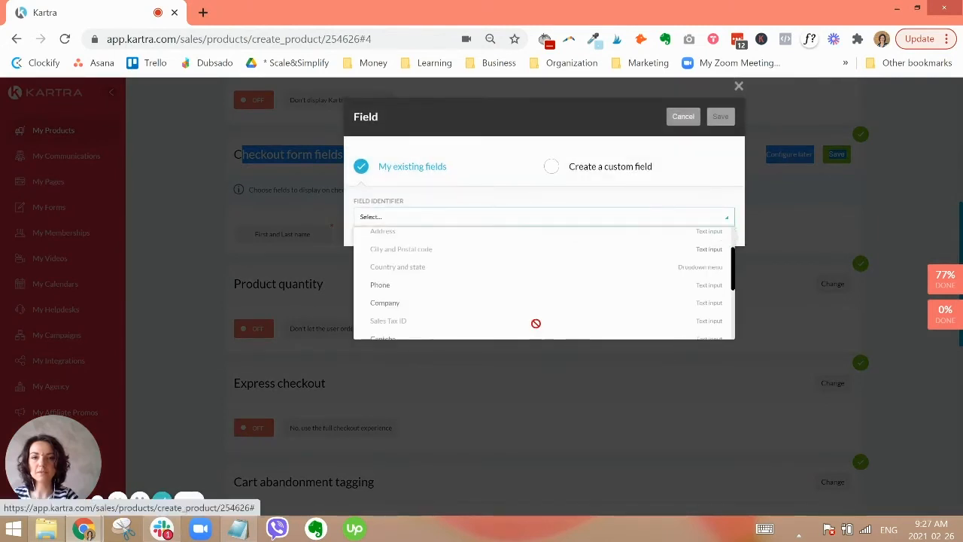
scroll(534, 325, "up", 5)
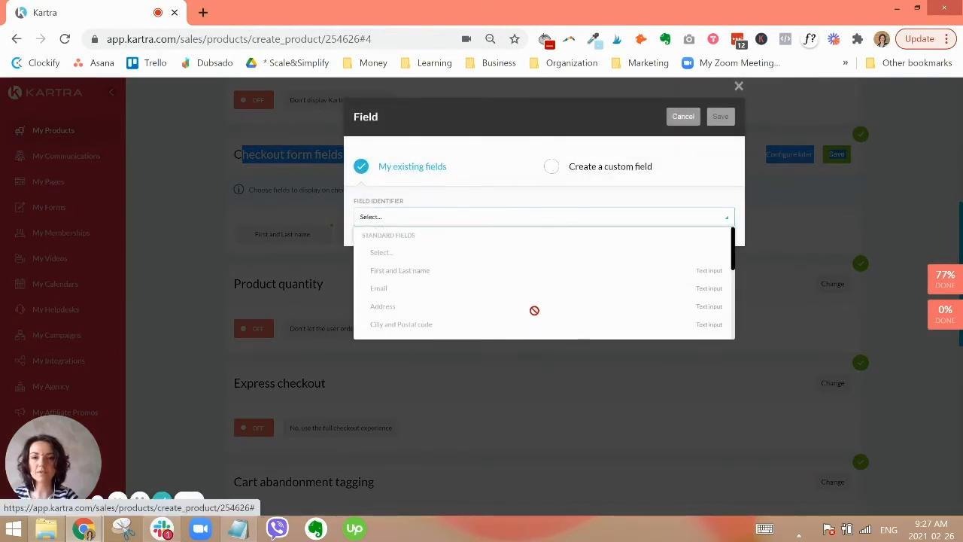
- View the custom field types, cancel adding a field and save the checkout form fields
left_click(629, 173)
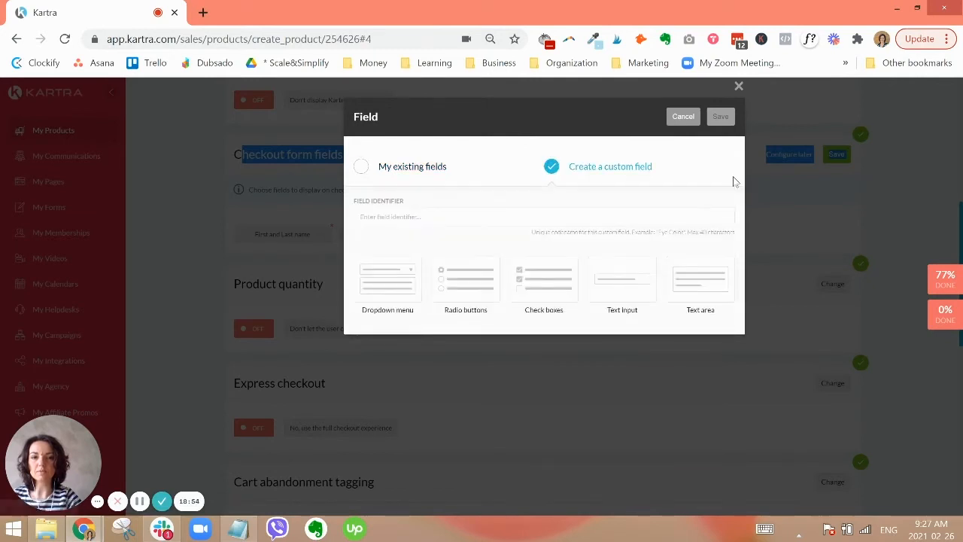
left_click(681, 119)
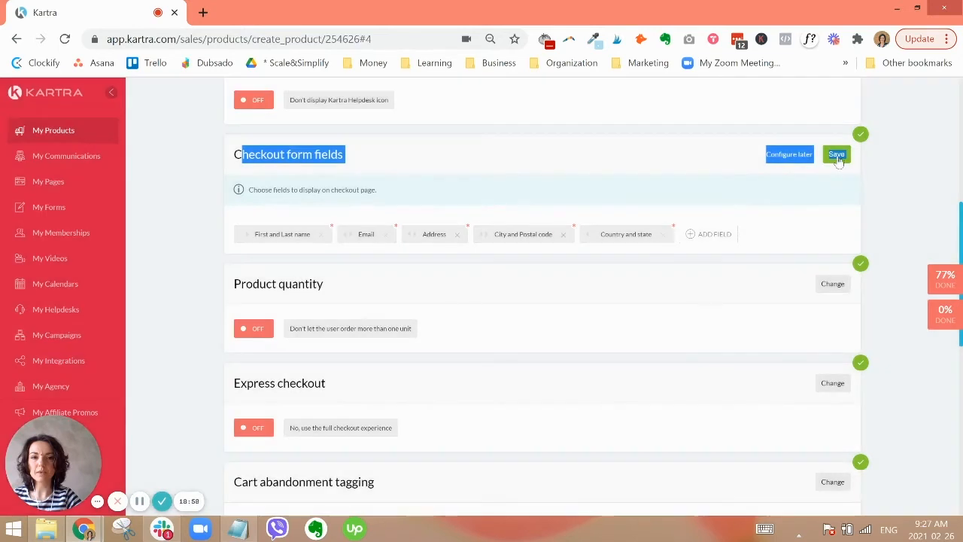
left_click(836, 155)
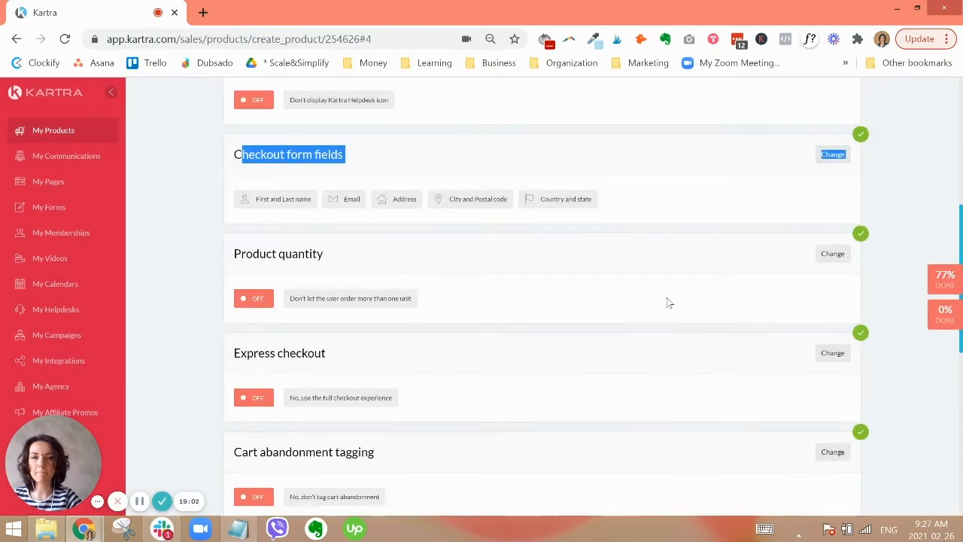
- Review the product quantity setting for the checkout
left_click_drag(328, 261, 233, 255)
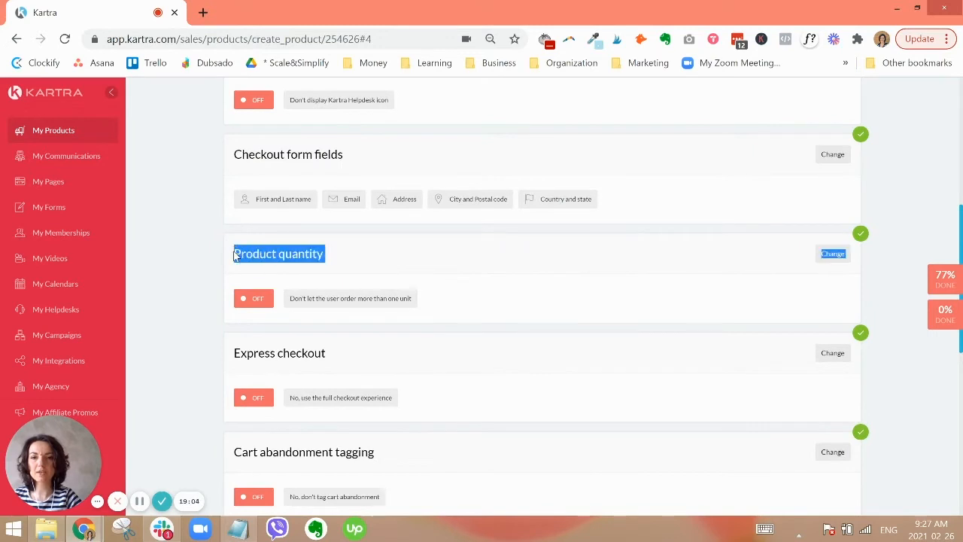
scroll(526, 275, "down", 1)
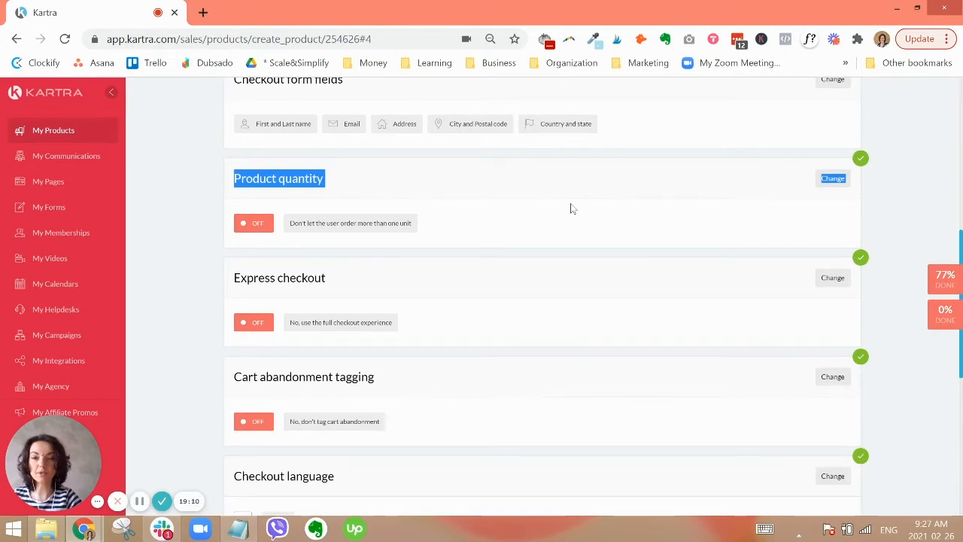
scroll(599, 217, "down", 1)
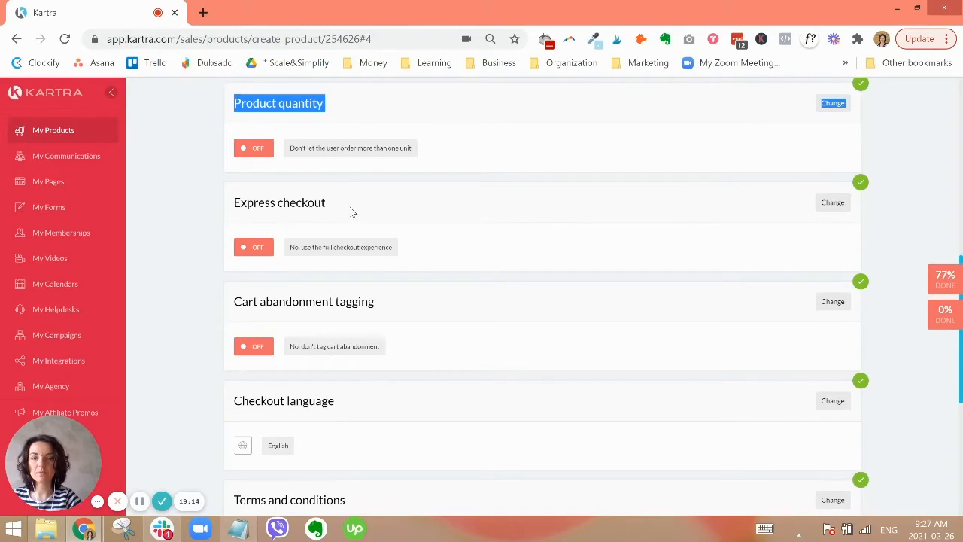
- Open the express checkout settings, preview one-click confirmation, set it back to the full checkout experience and save
left_click(319, 211)
triple_click(226, 201)
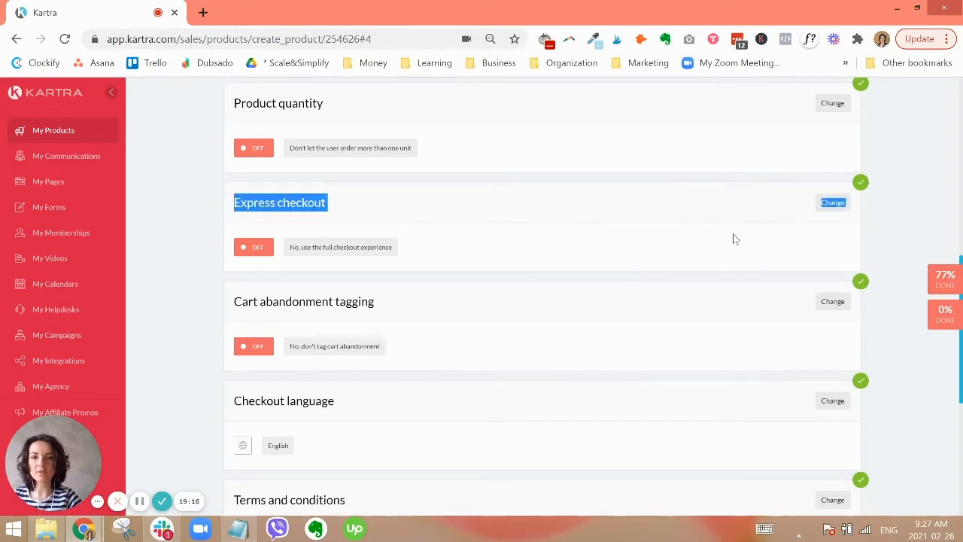
left_click(833, 203)
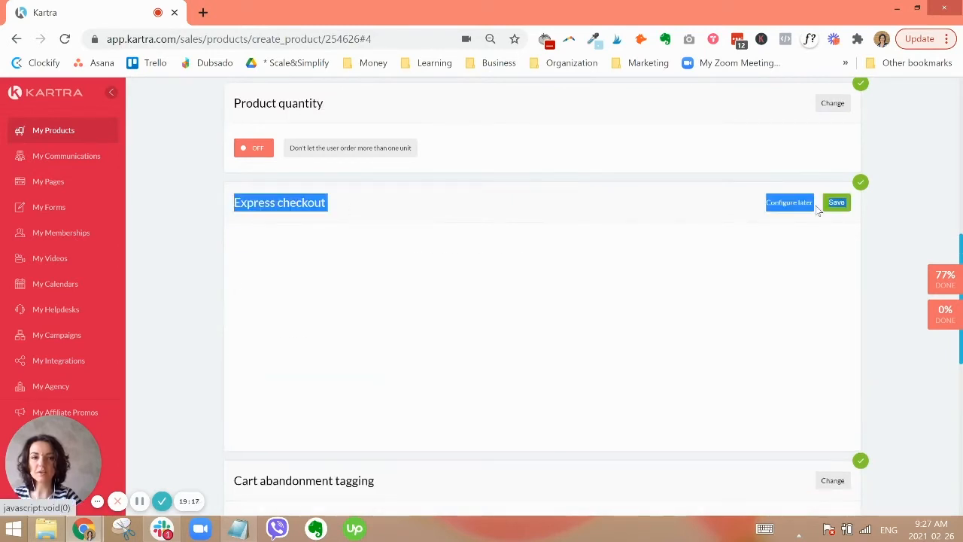
left_click(141, 501)
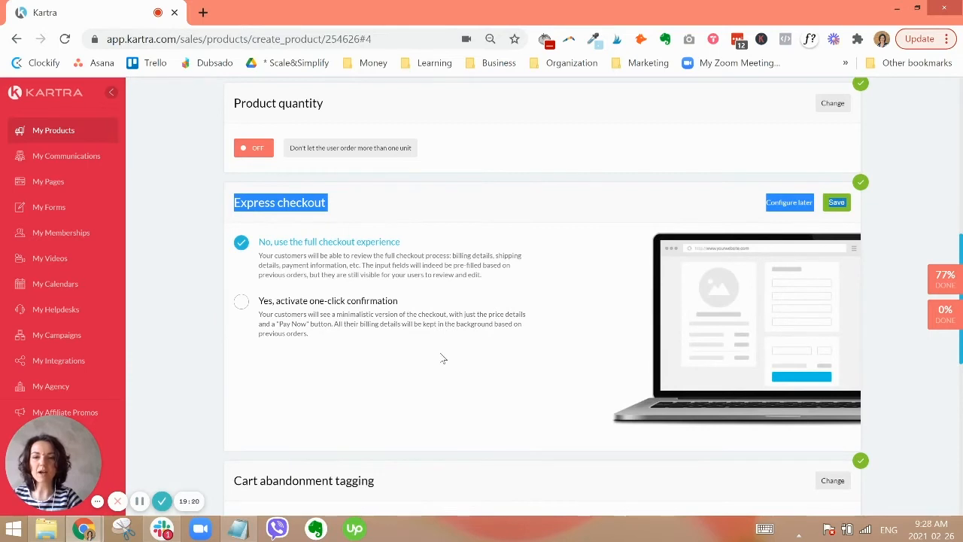
left_click(374, 321)
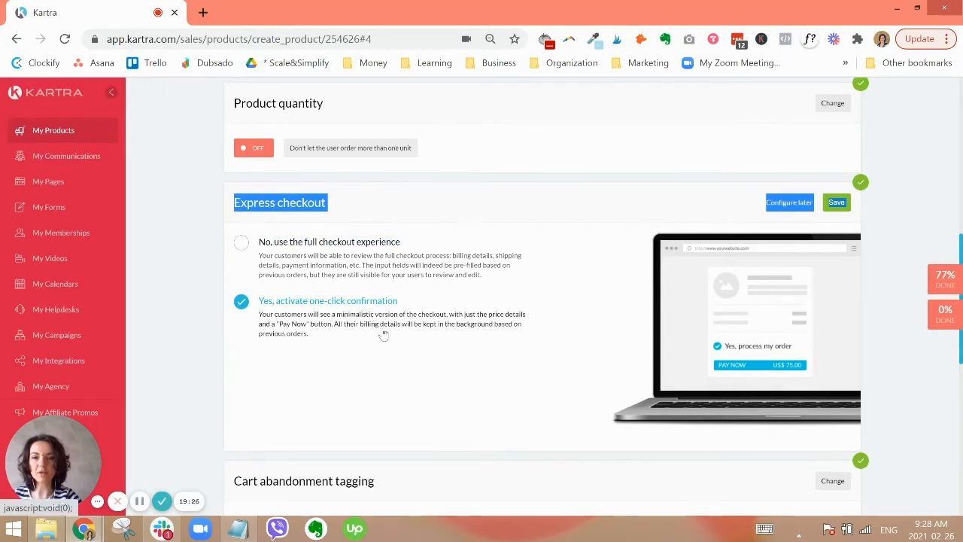
left_click(140, 501)
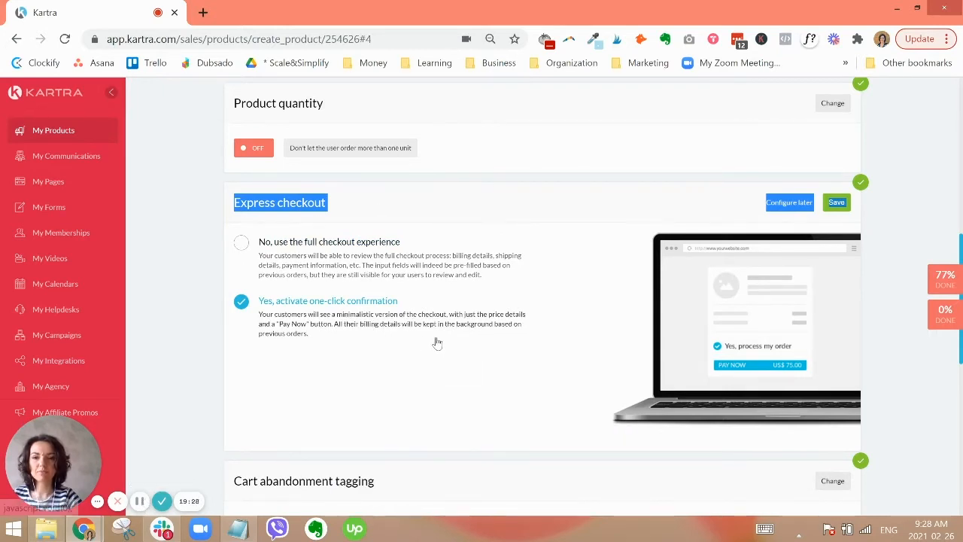
left_click(377, 264)
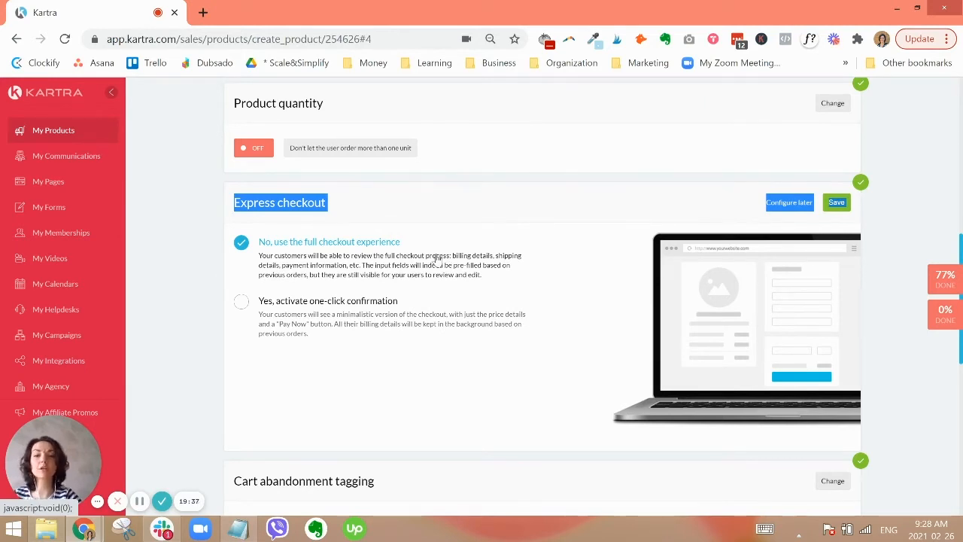
left_click(833, 204)
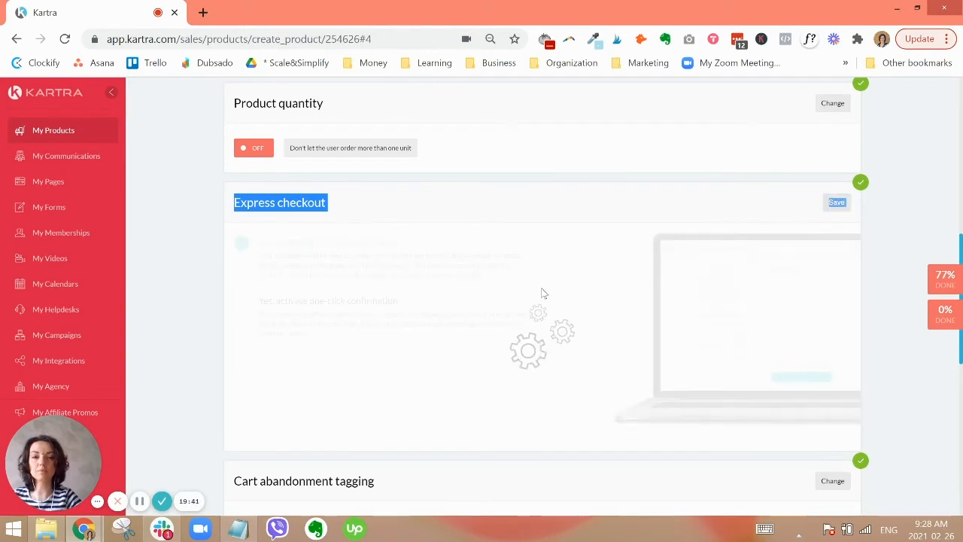
- Review the cart abandonment tagging setting and save the checkout language as fixed English
scroll(413, 247, "down", 1)
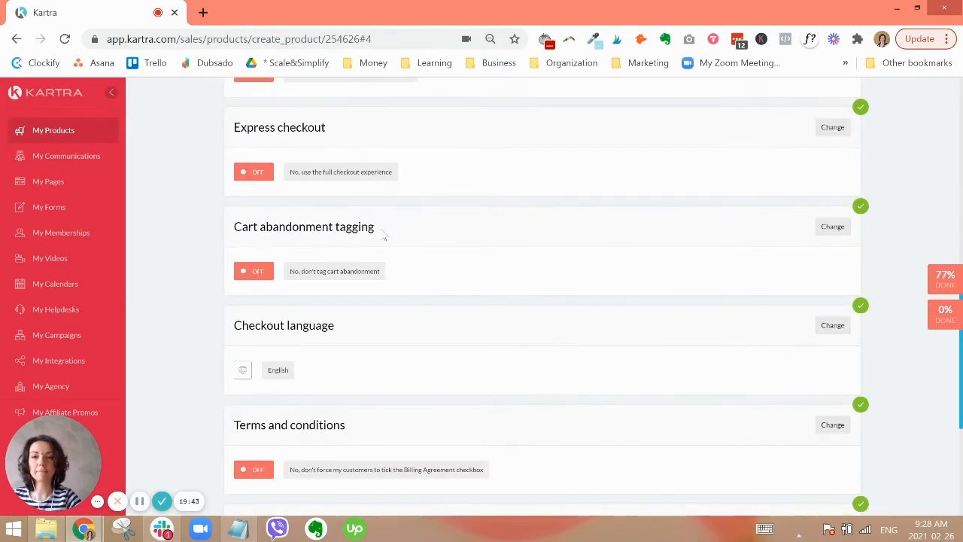
left_click_drag(384, 236, 235, 228)
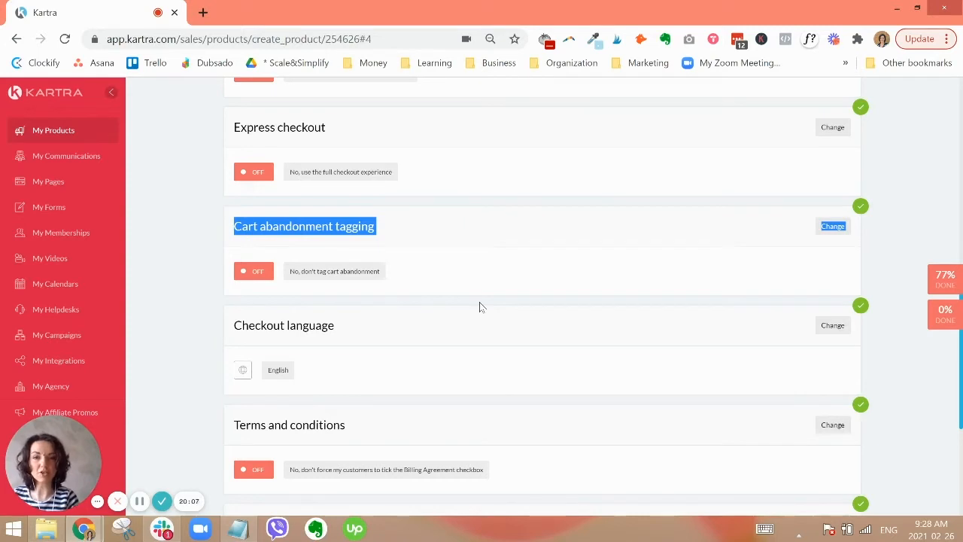
scroll(479, 305, "down", 1)
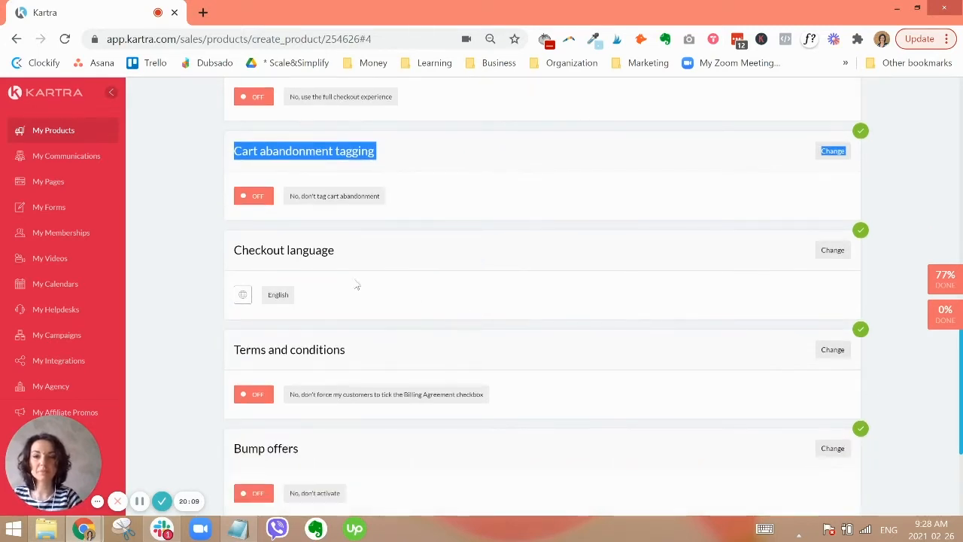
left_click(832, 249)
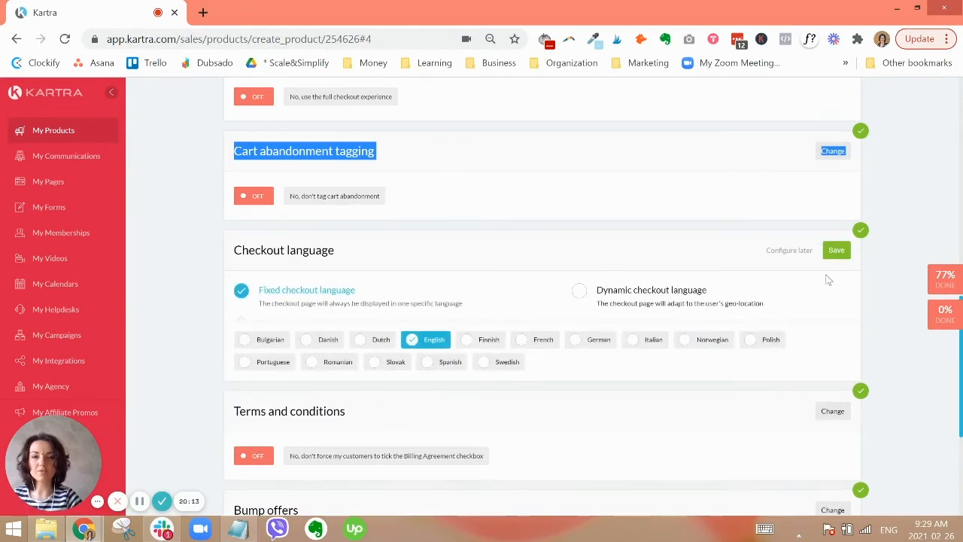
left_click(837, 251)
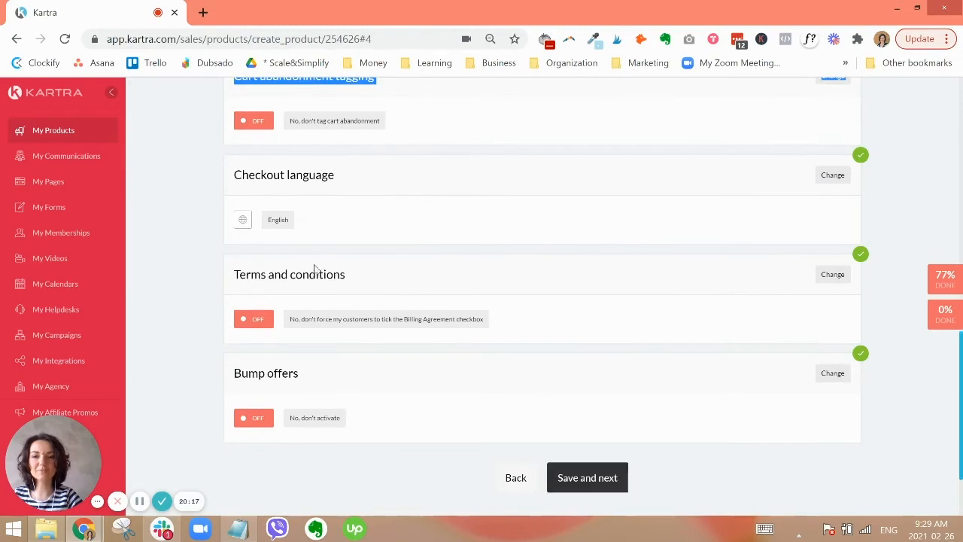
- Open the terms and conditions settings and try the option that requires customers to agree to the billing terms
left_click(833, 275)
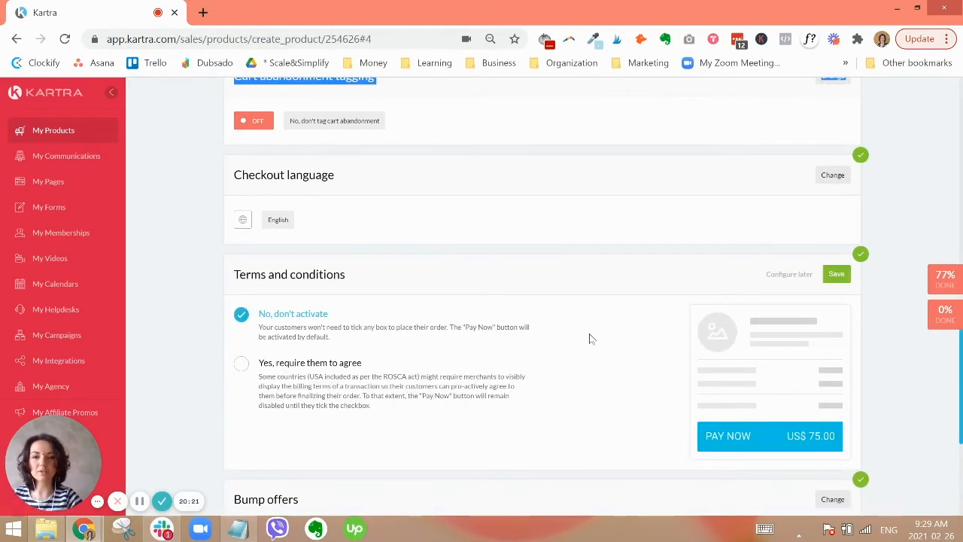
scroll(585, 328, "down", 1)
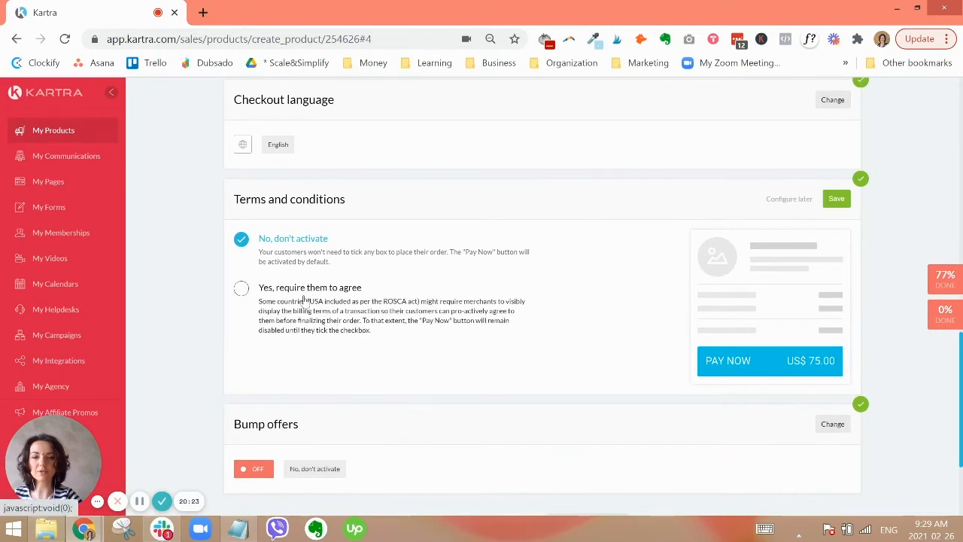
left_click(305, 300)
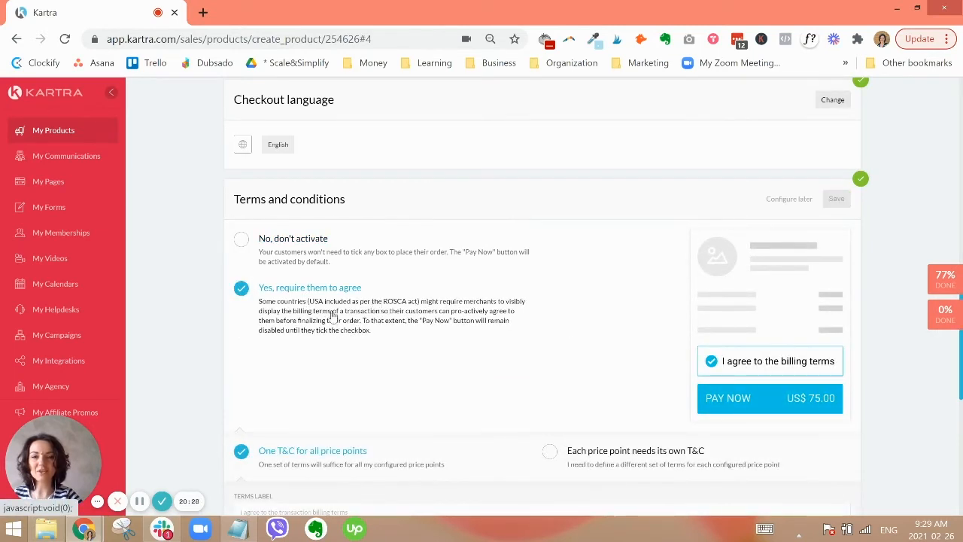
scroll(326, 325, "down", 1)
scroll(327, 326, "down", 2)
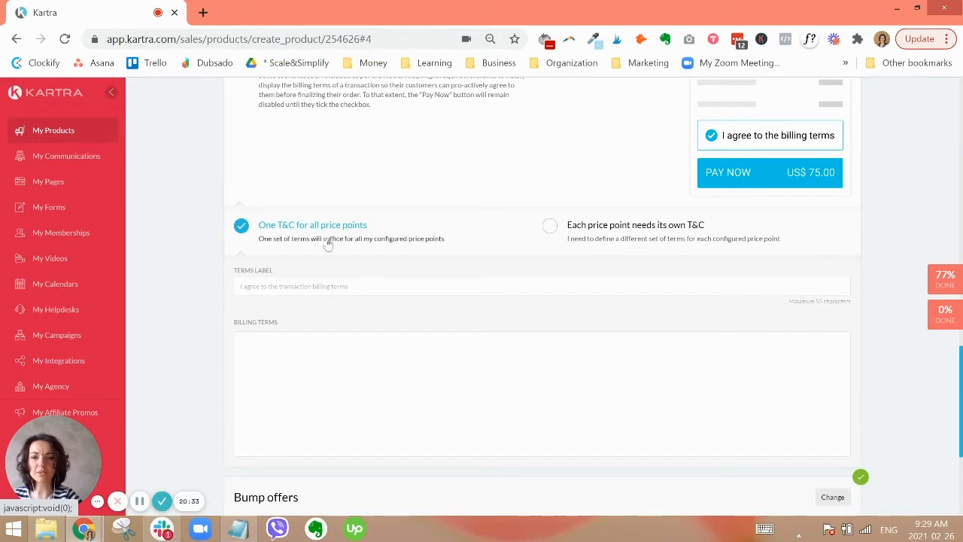
- Examine the terms label and billing terms fields available with one T&C for all price points
left_click(307, 286)
scroll(307, 286, "down", 1)
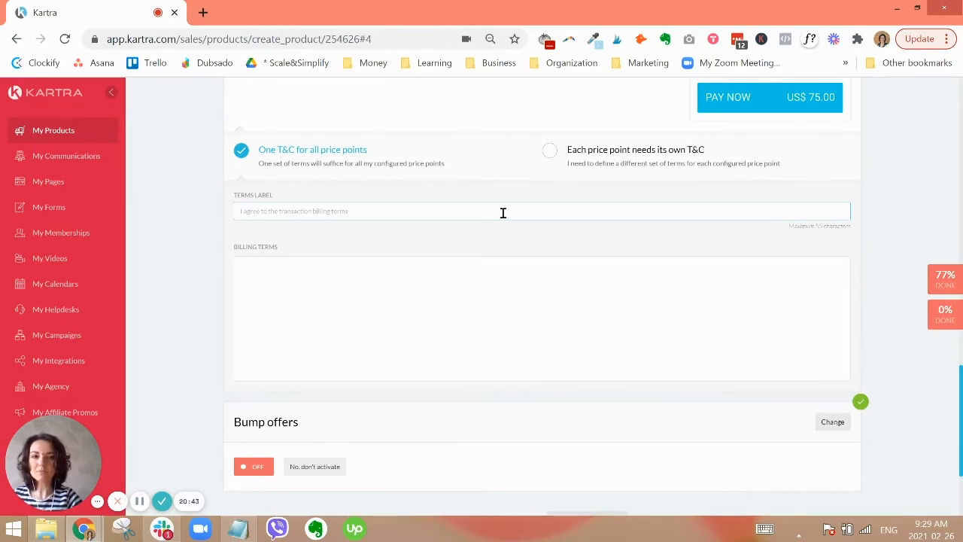
scroll(744, 141, "up", 2)
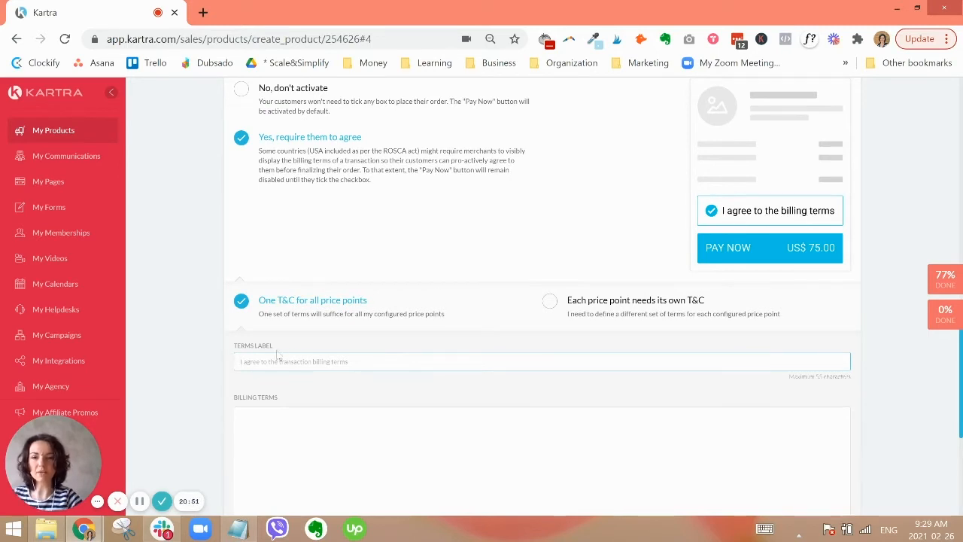
scroll(331, 349, "down", 1)
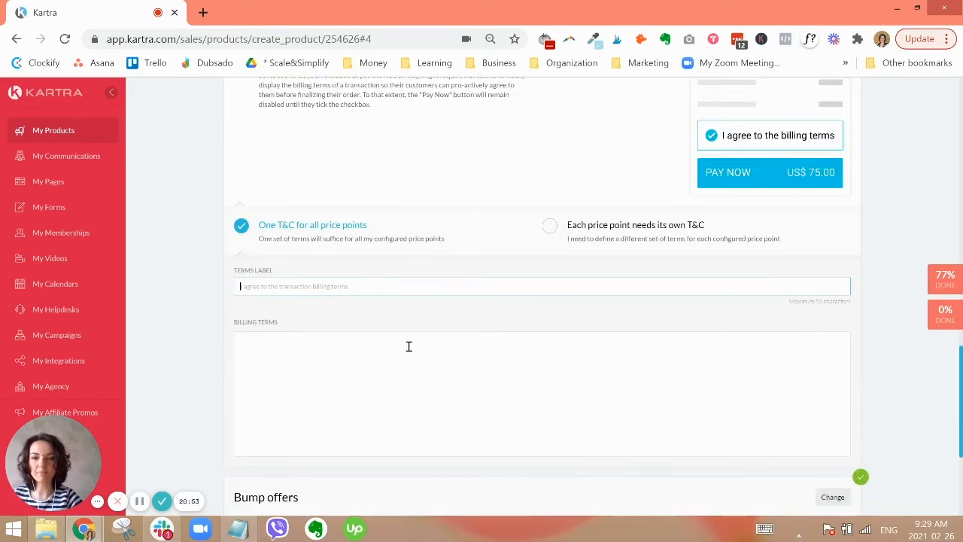
scroll(493, 350, "down", 1)
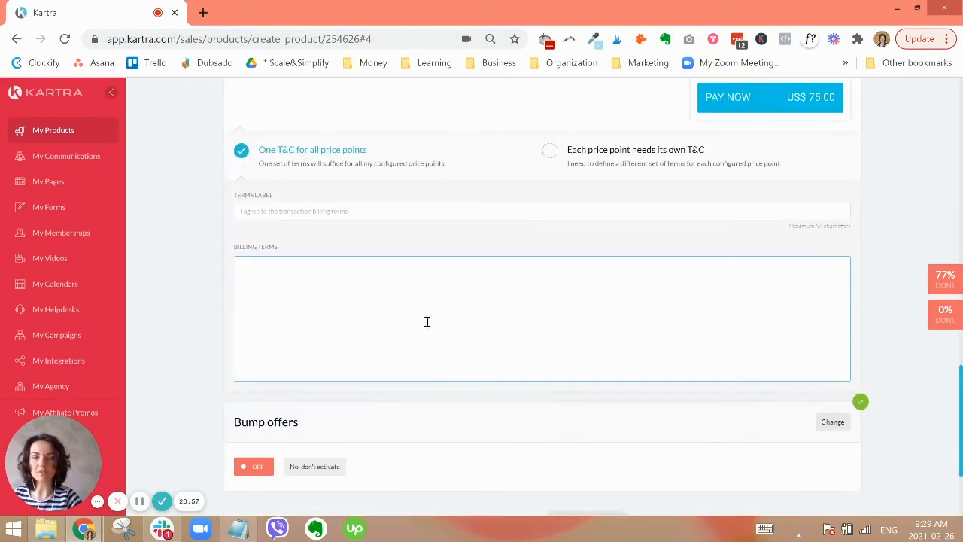
scroll(455, 333, "up", 1)
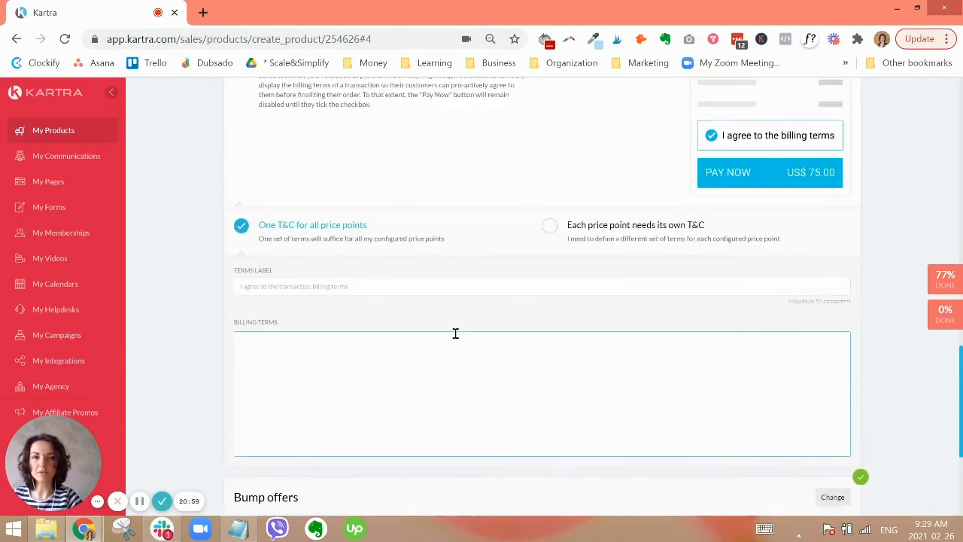
left_click(385, 287)
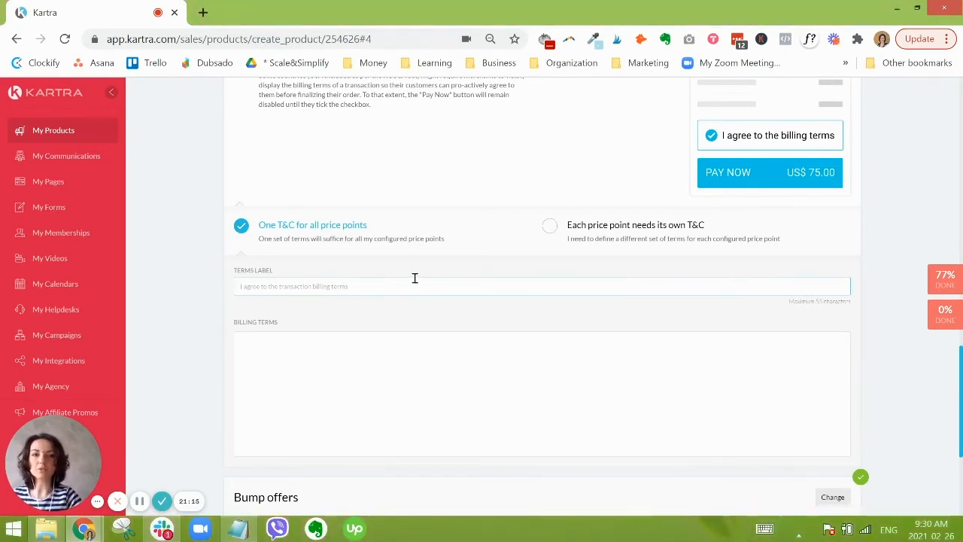
- Set the terms and conditions to "No, don't activate" and save the section
scroll(415, 277, "up", 2)
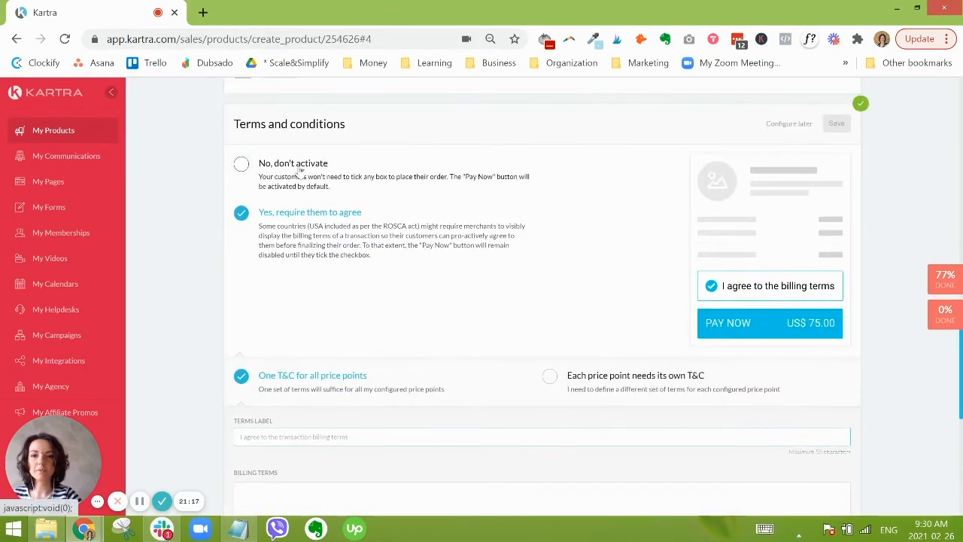
left_click(295, 164)
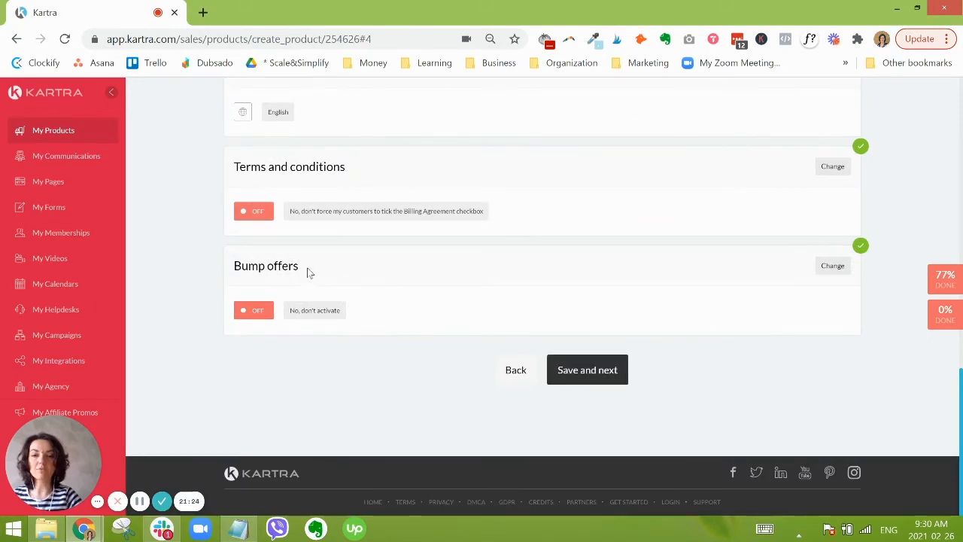
- Open the bump offers settings, preview activating the offer bump, set it back to "No, don't activate" and save
left_click(832, 266)
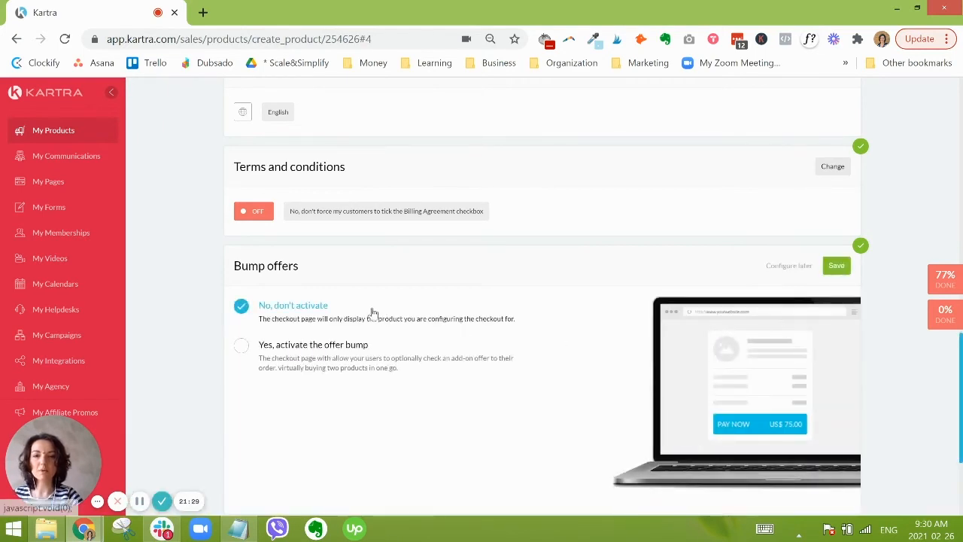
scroll(285, 316, "down", 1)
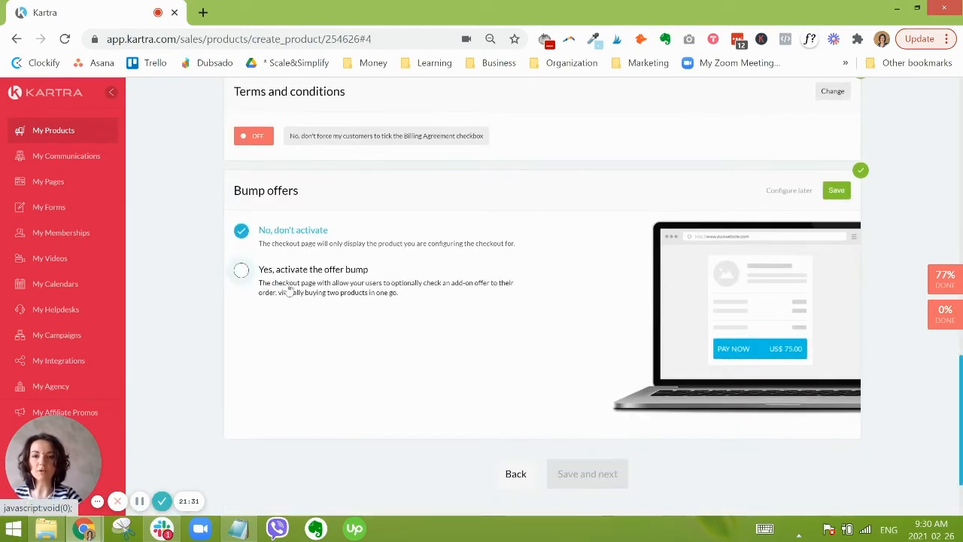
left_click(288, 291)
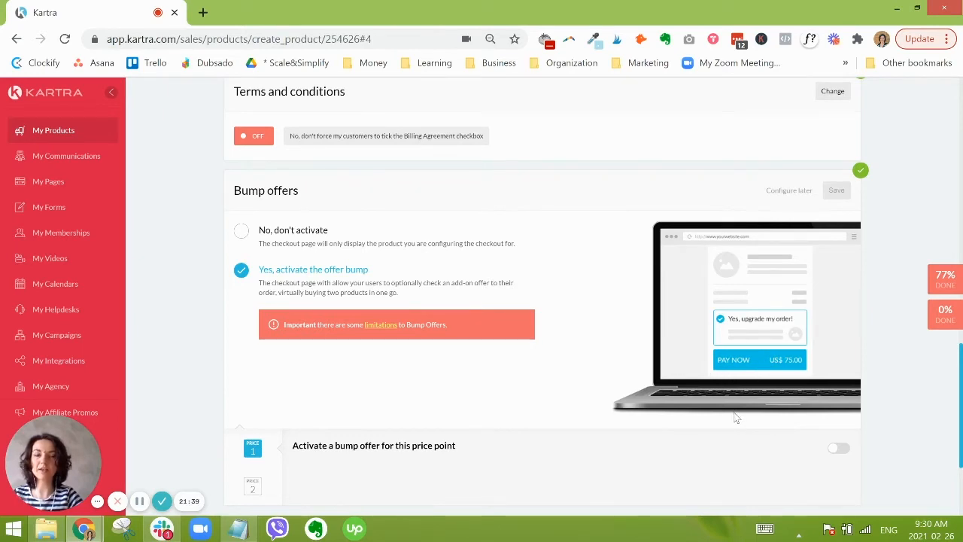
left_click(240, 230)
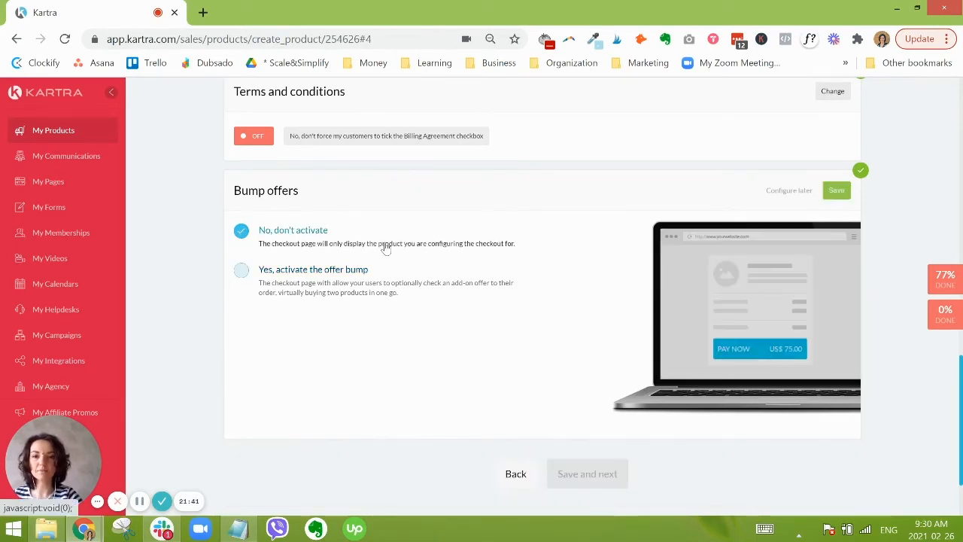
left_click(834, 185)
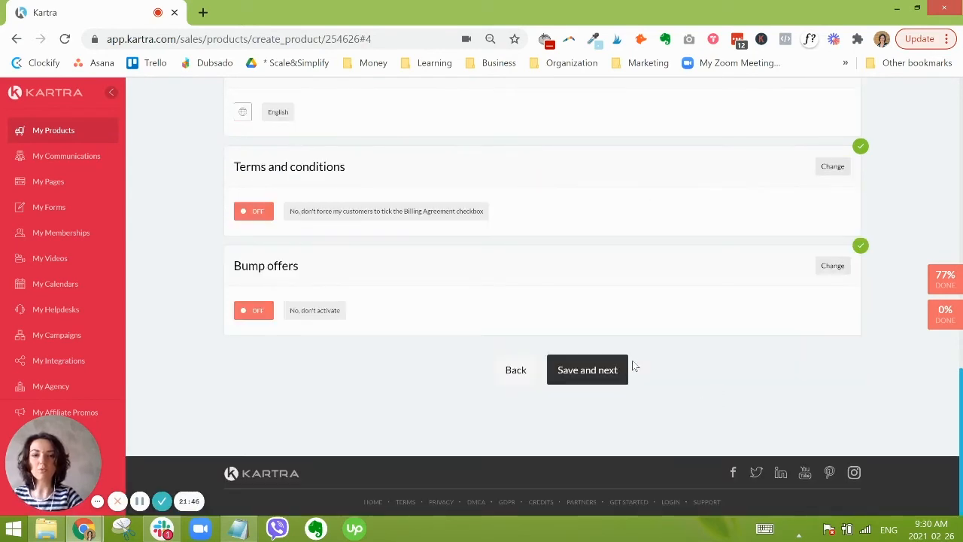
- Look back over the last checkout settings down to the bump offers section
scroll(684, 376, "up", 1)
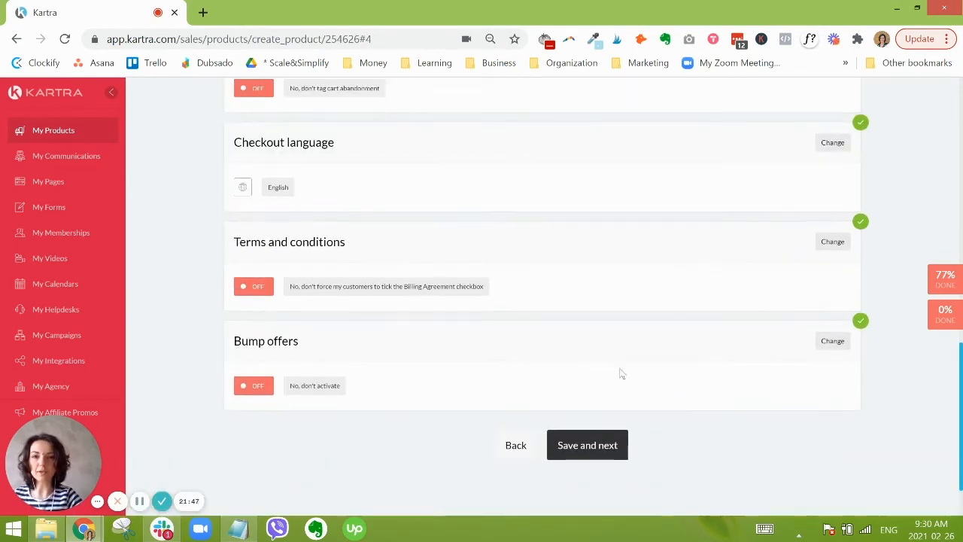
scroll(628, 374, "down", 1)
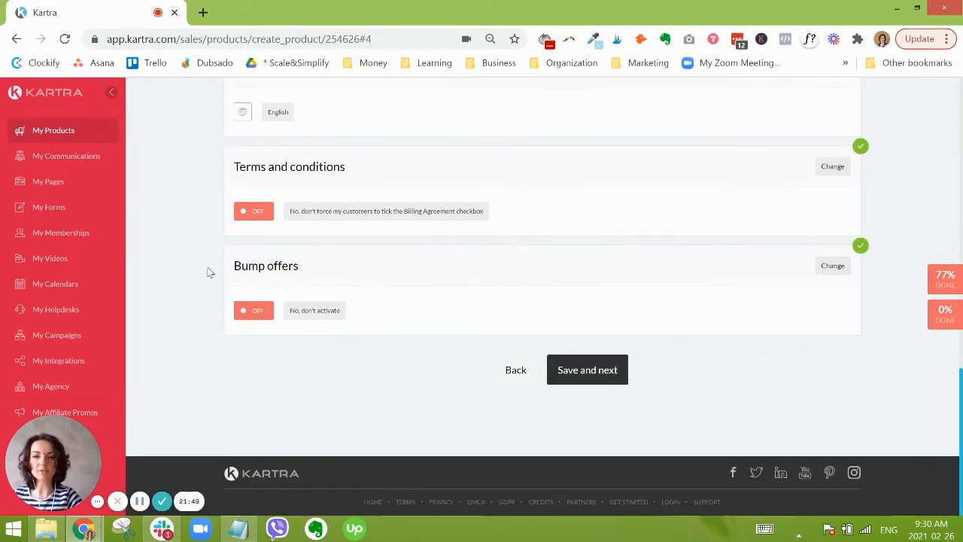
triple_click(235, 266)
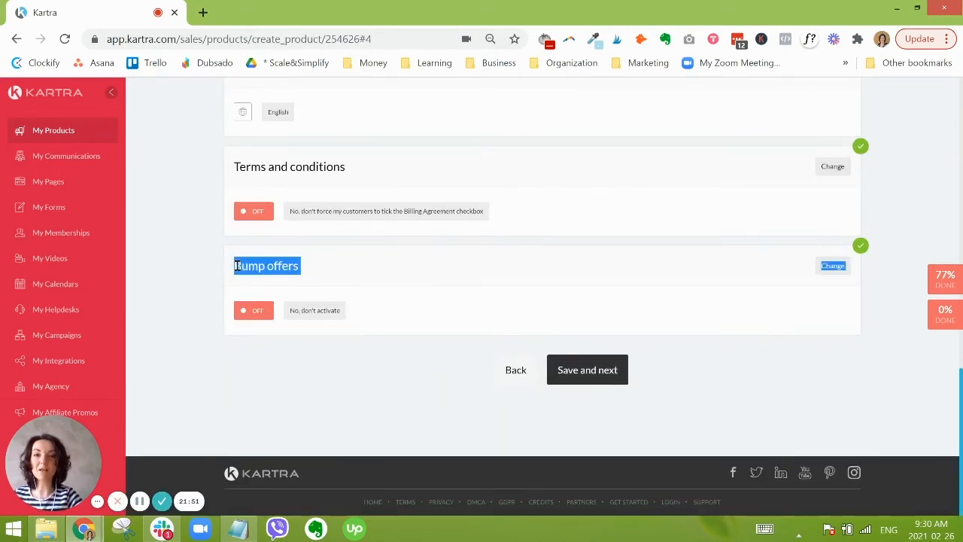
- Save the checkout settings and continue to the product's post-sale settings
left_click(570, 282)
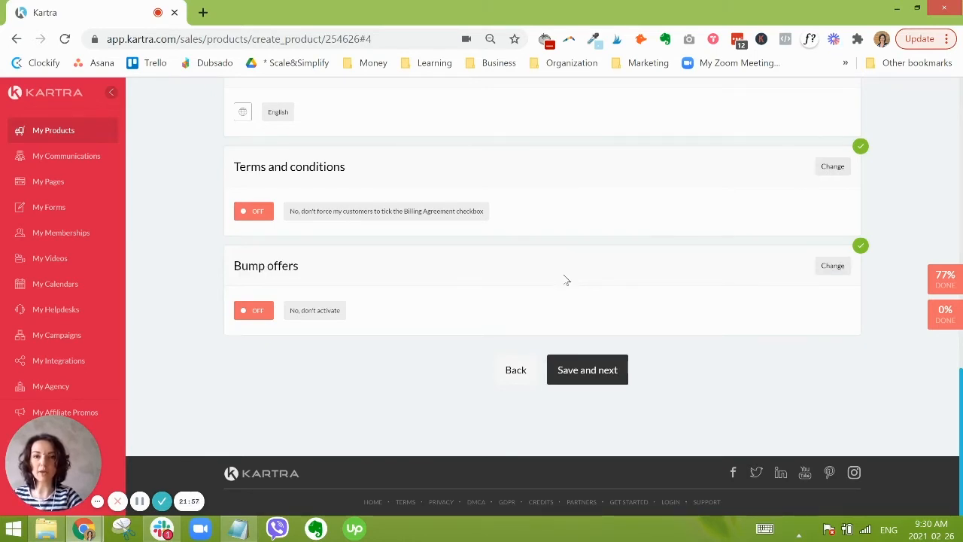
triple_click(257, 267)
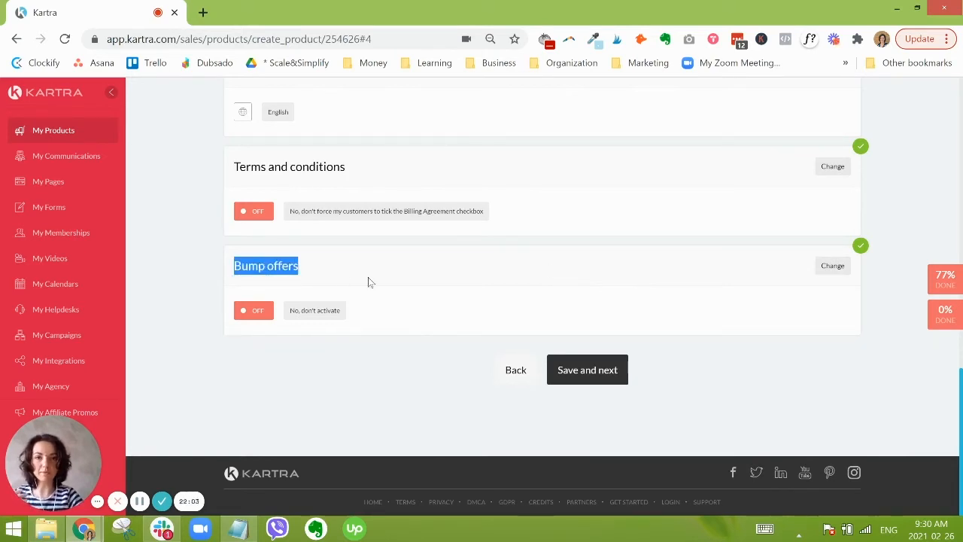
left_click(591, 369)
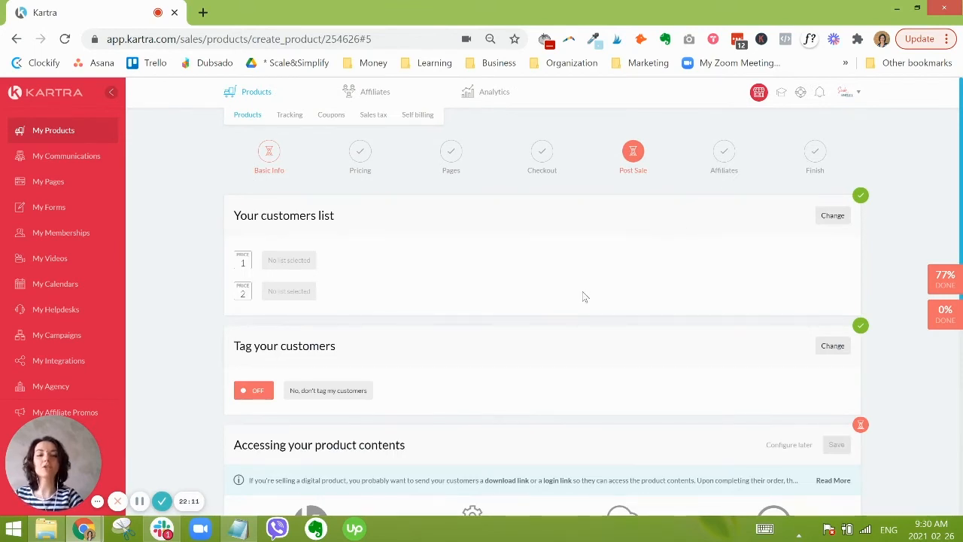
- Edit the customers list settings and assign the Customers list to both price point 1 and price point 2
triple_click(236, 216)
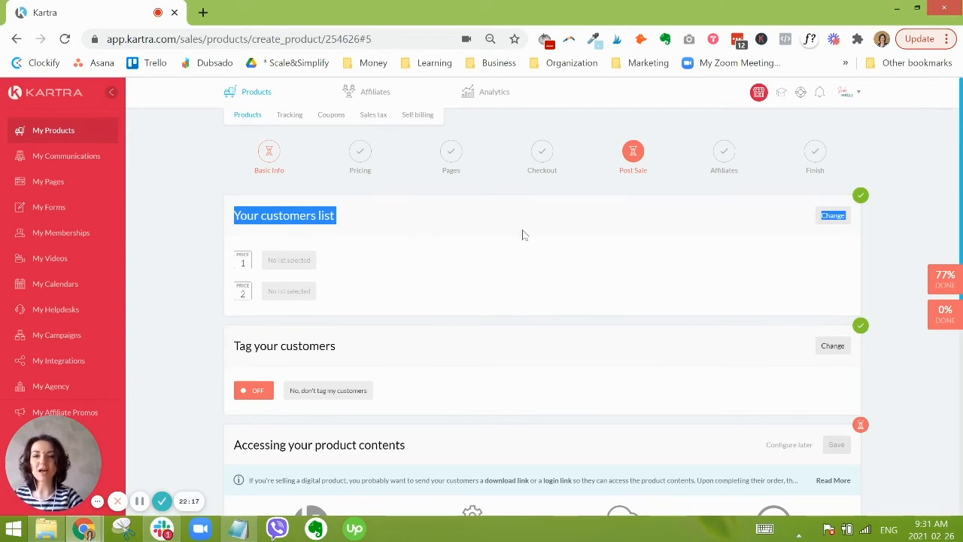
left_click(831, 218)
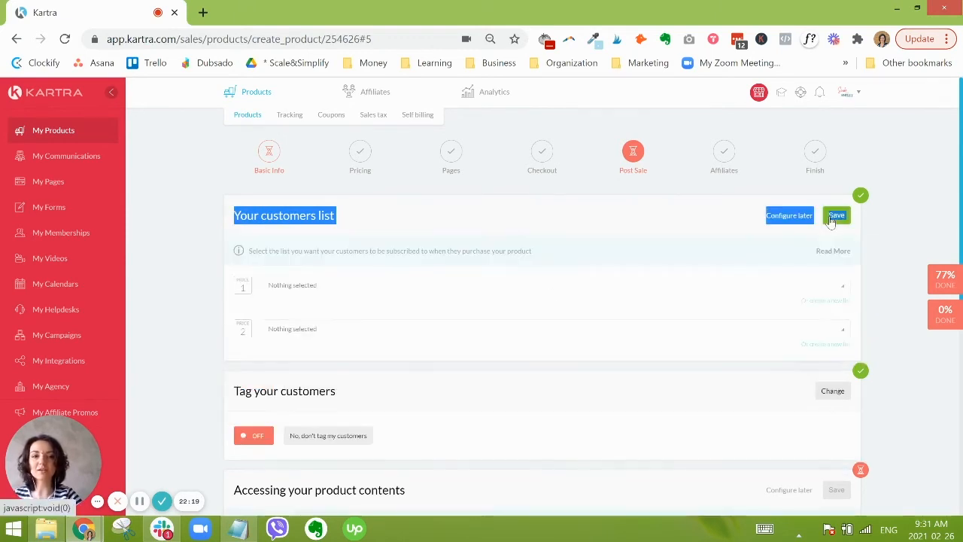
left_click(634, 287)
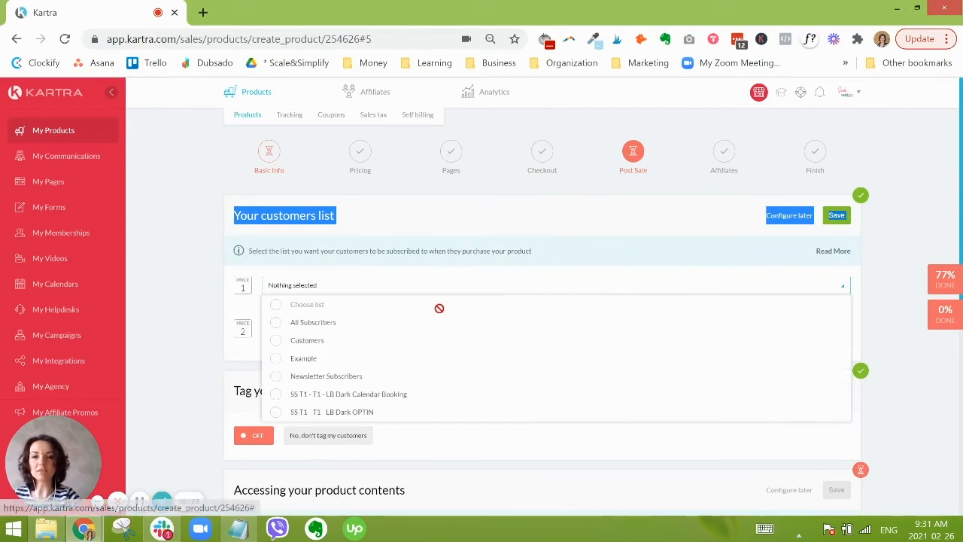
left_click(307, 342)
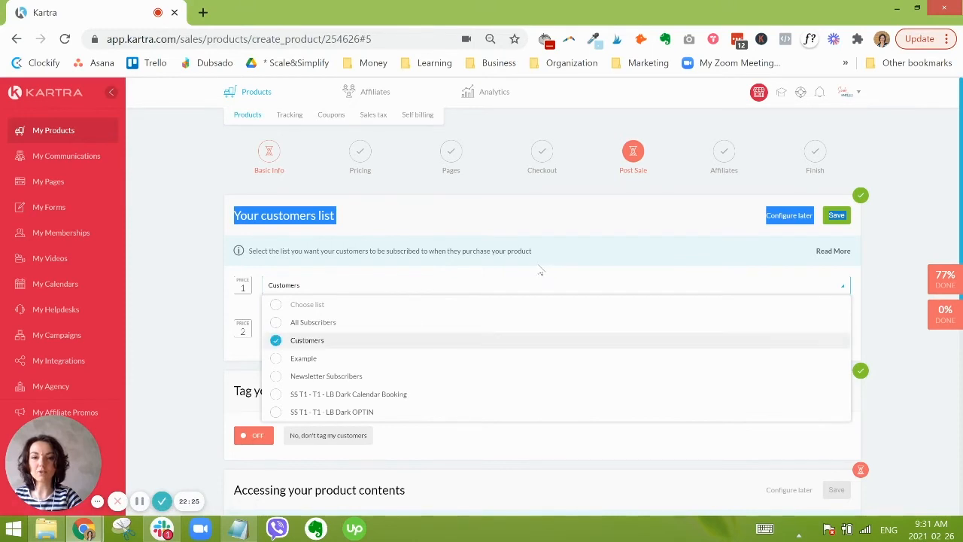
left_click(529, 276)
left_click(426, 337)
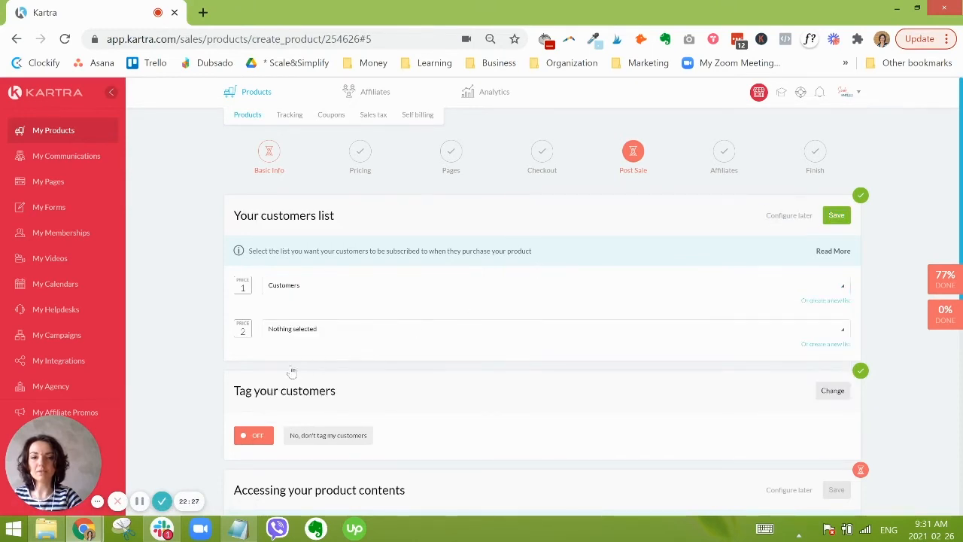
left_click(292, 384)
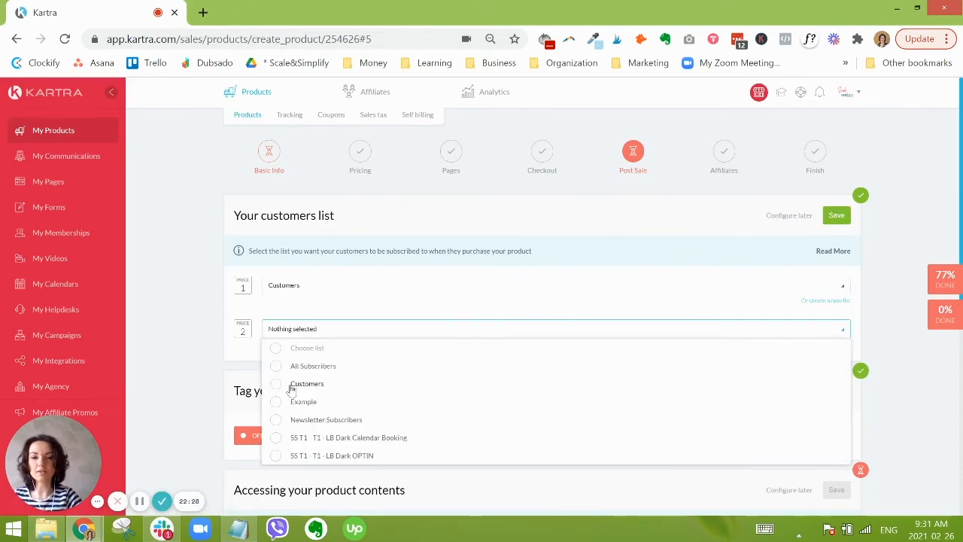
left_click(478, 268)
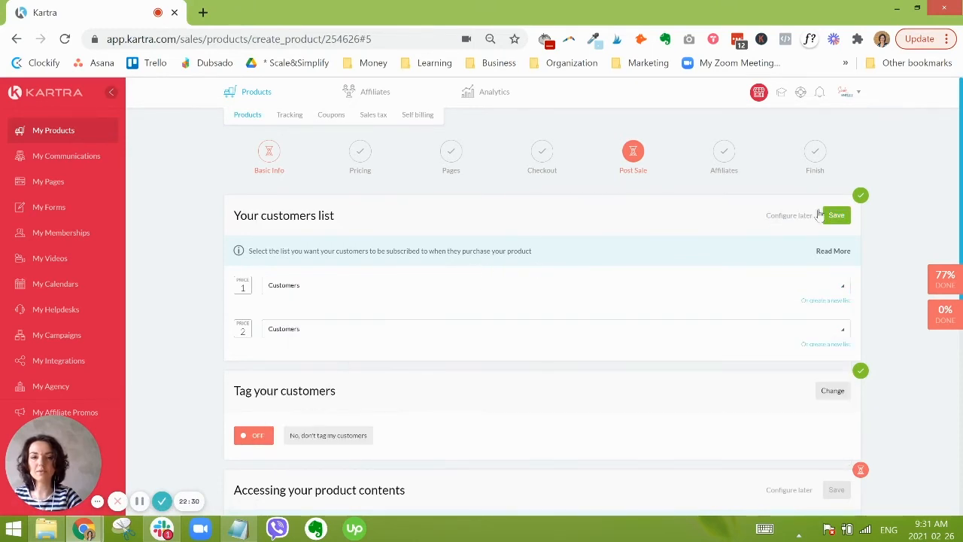
- Preview the form for creating a new list, cancel it and save the customers list section
left_click(823, 302)
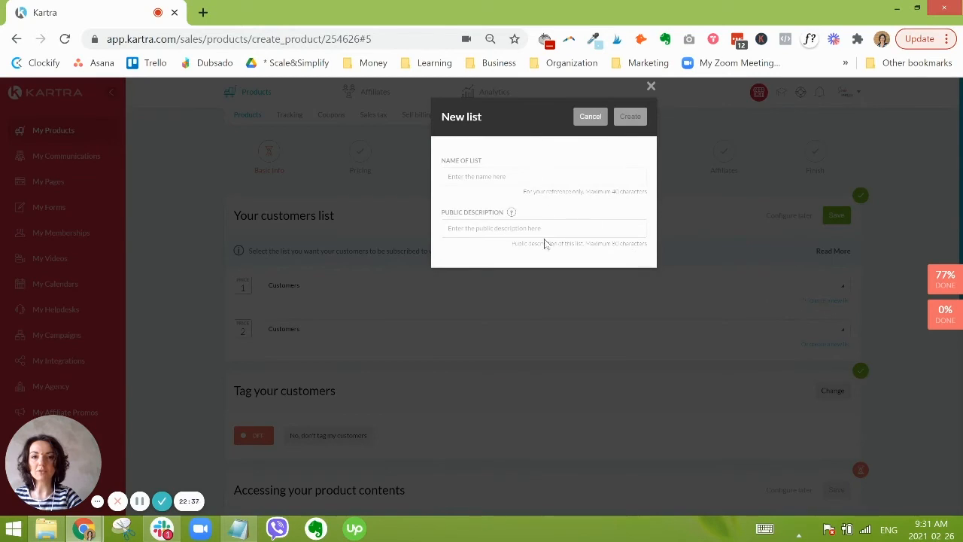
left_click(594, 119)
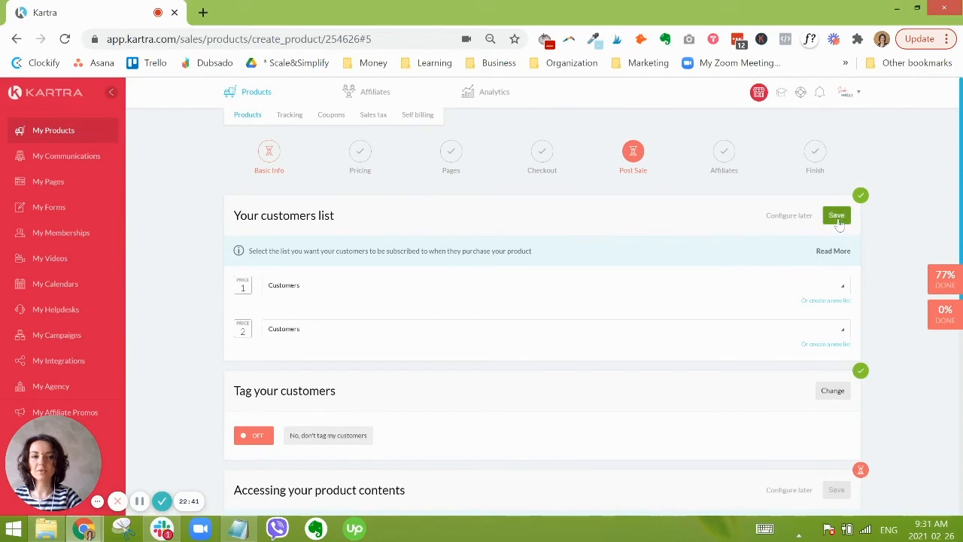
left_click(837, 216)
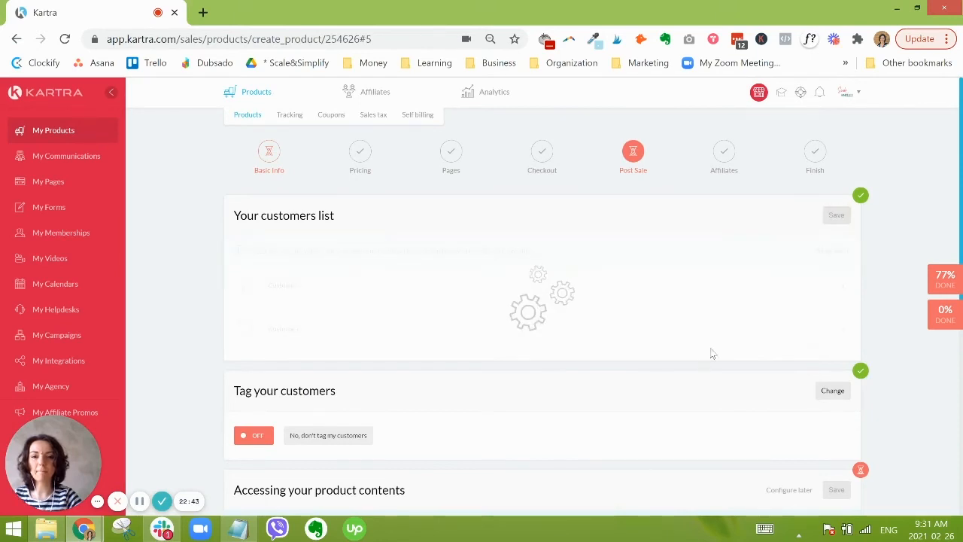
- Open the customer tagging settings and set them to "Yes, tag customers"
scroll(537, 333, "down", 1)
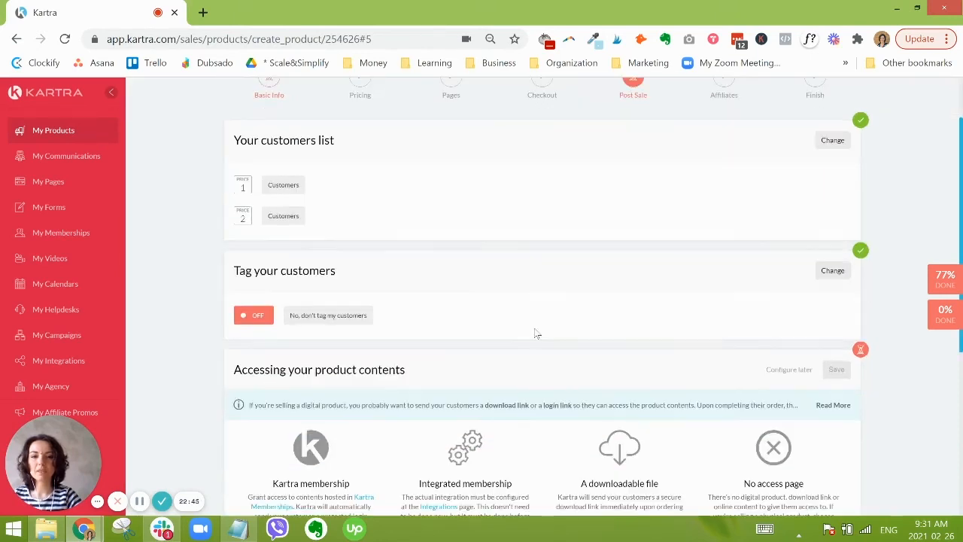
triple_click(302, 270)
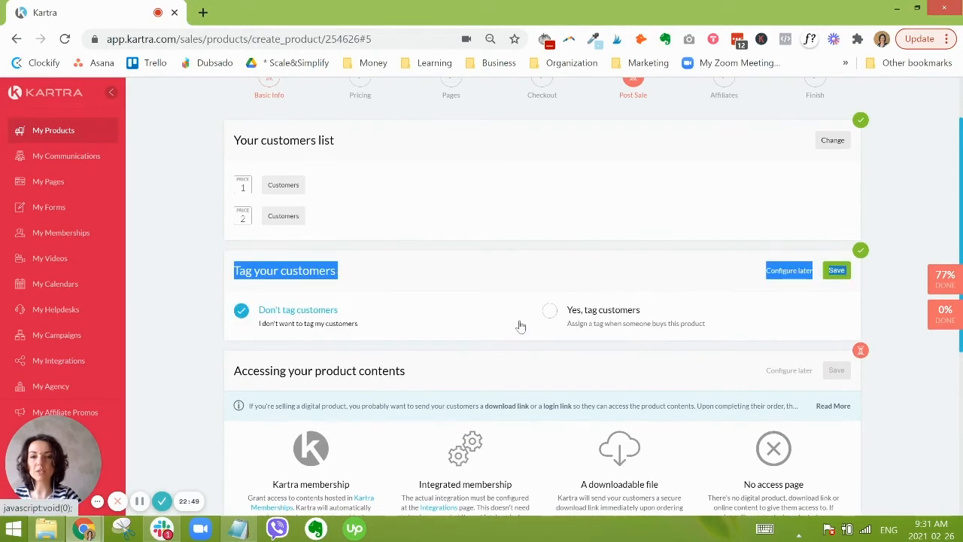
left_click(611, 319)
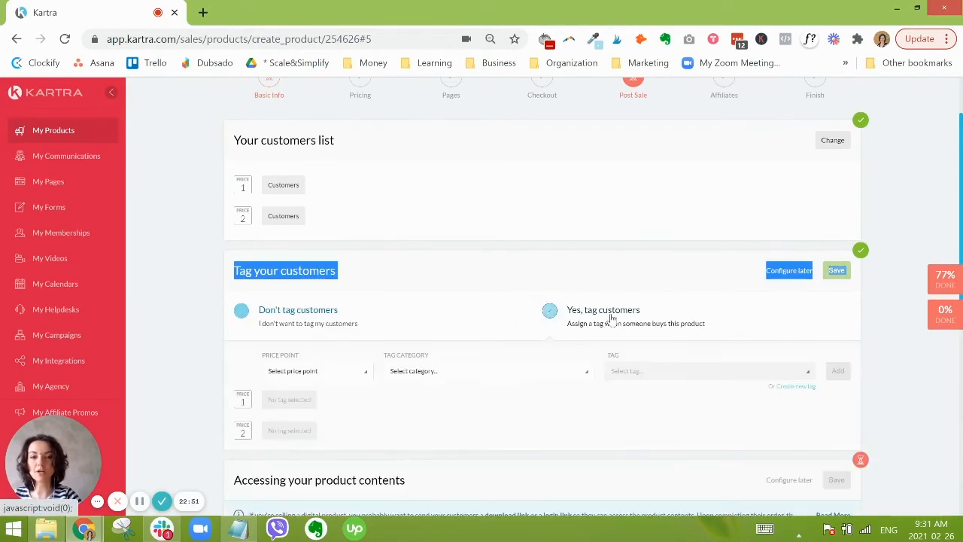
scroll(348, 380, "down", 1)
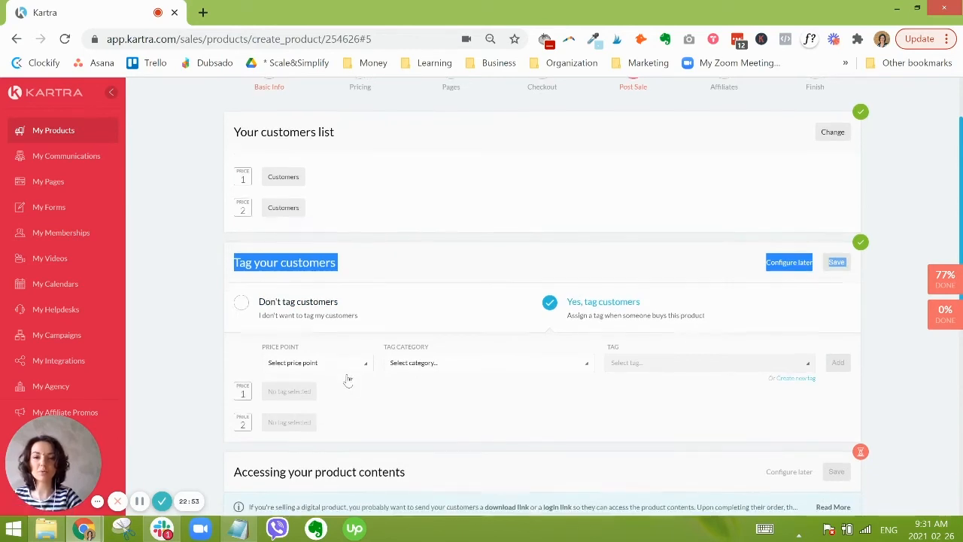
- Add the tag Purchase-ProductName-21 from the Purchases category to price point 1
left_click(324, 299)
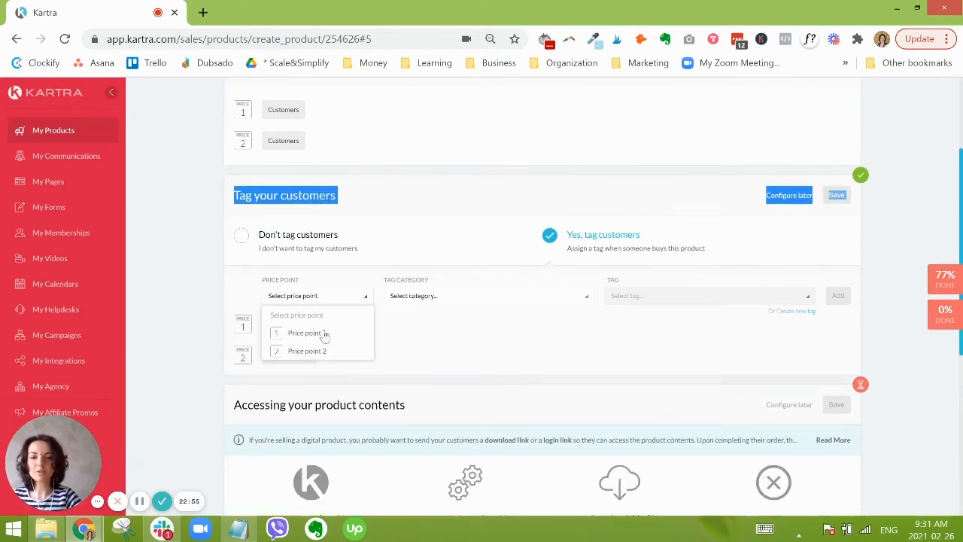
left_click(324, 336)
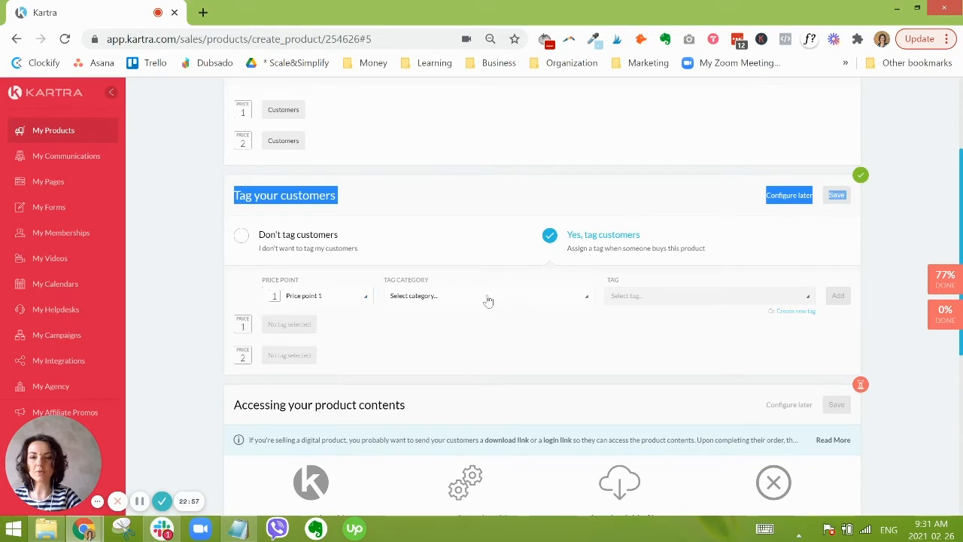
left_click(486, 298)
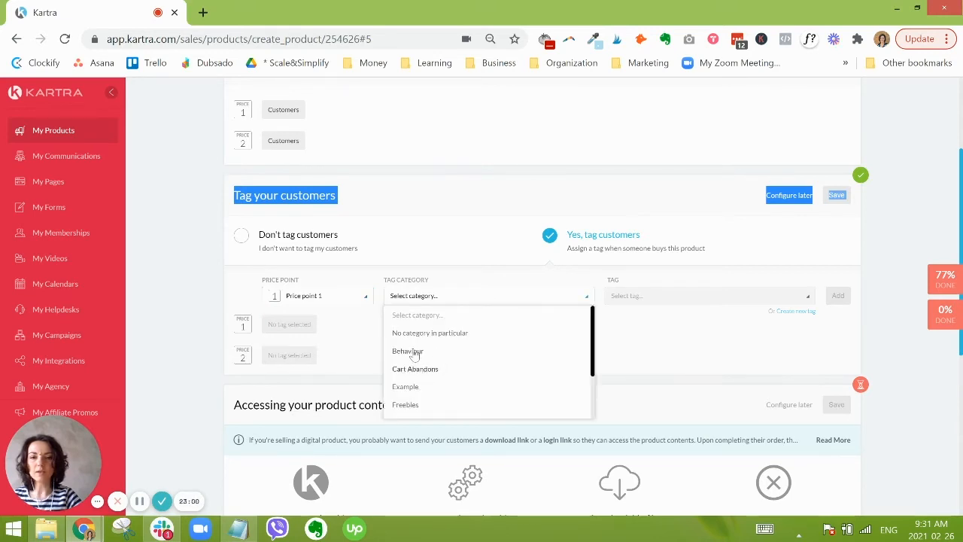
scroll(419, 387, "down", 2)
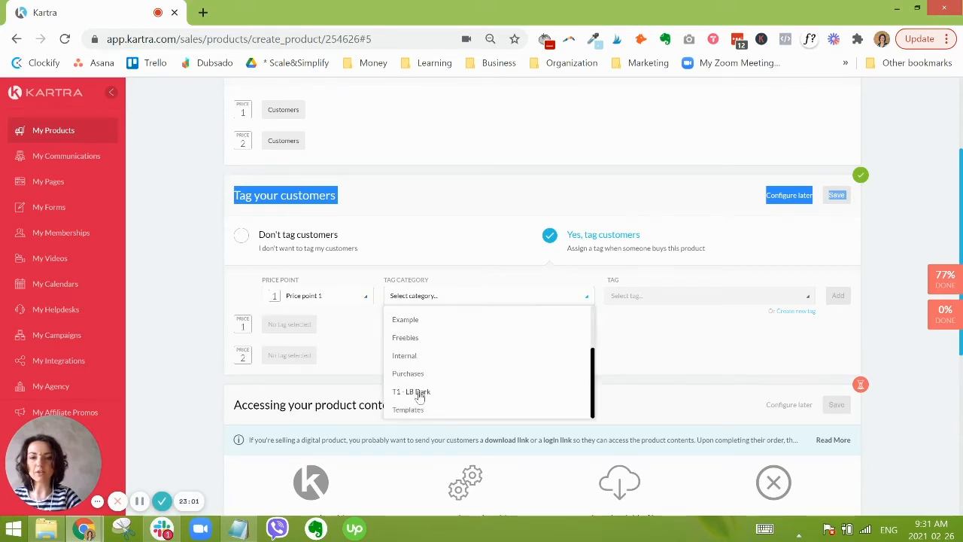
left_click(410, 374)
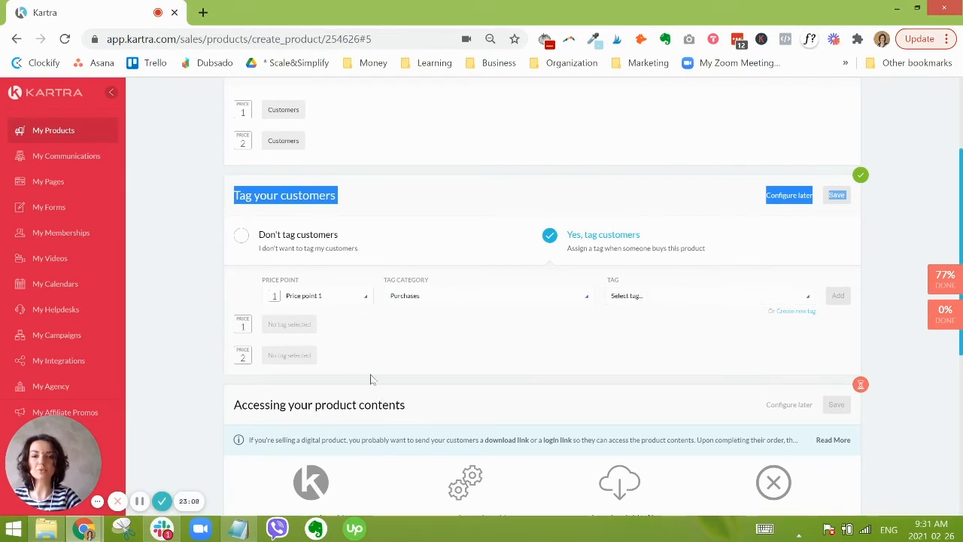
left_click(635, 299)
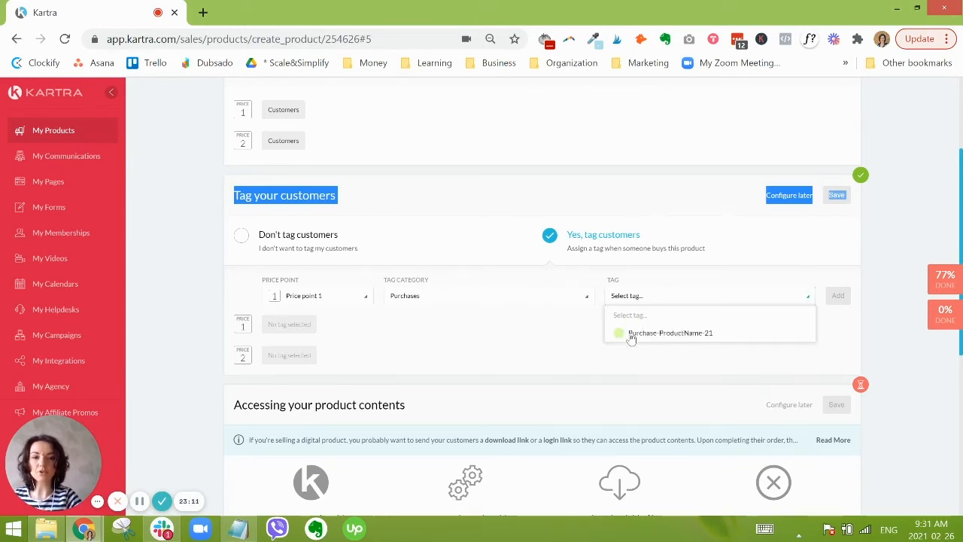
left_click(631, 335)
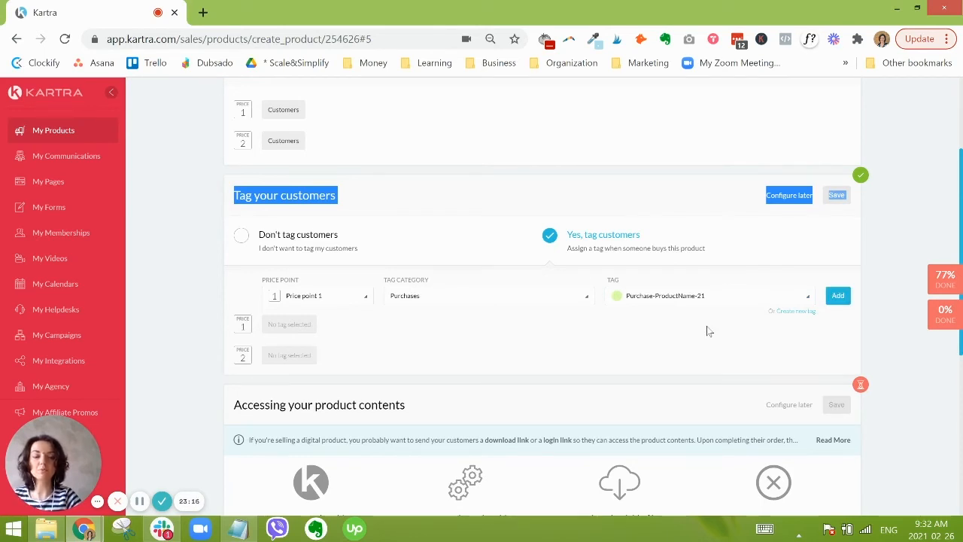
left_click(837, 295)
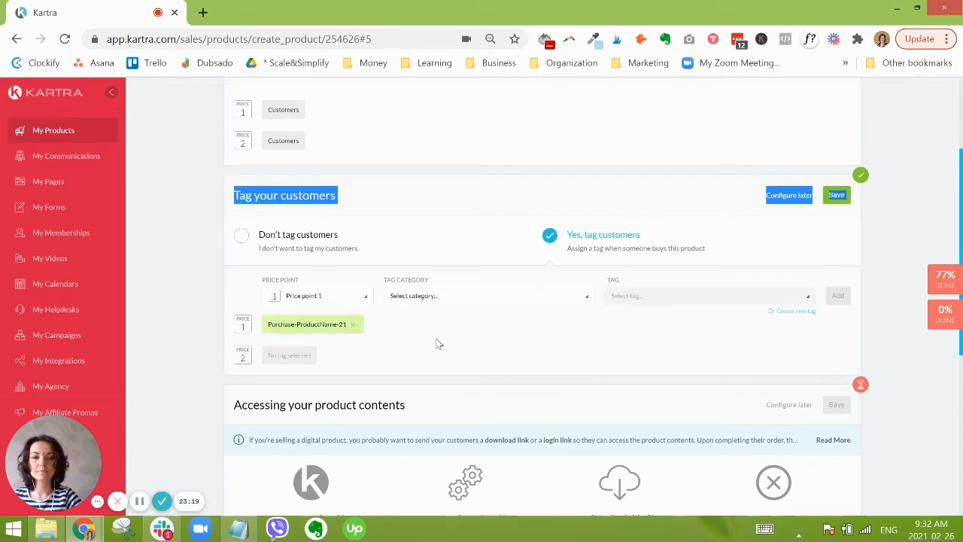
- Add the Purchases tag Purchase-ProductName-21 to price point 2 and save the customer tagging section
left_click(320, 298)
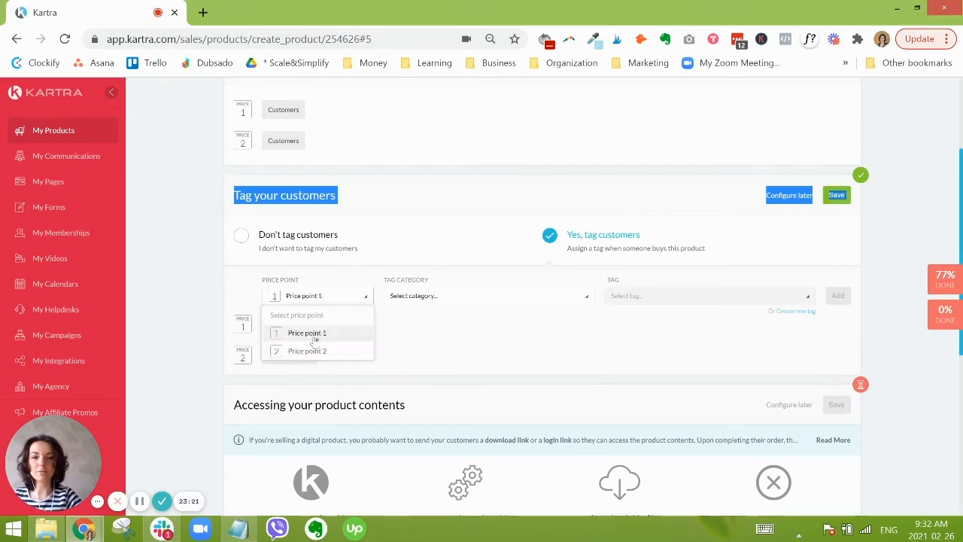
left_click(493, 304)
left_click(462, 368)
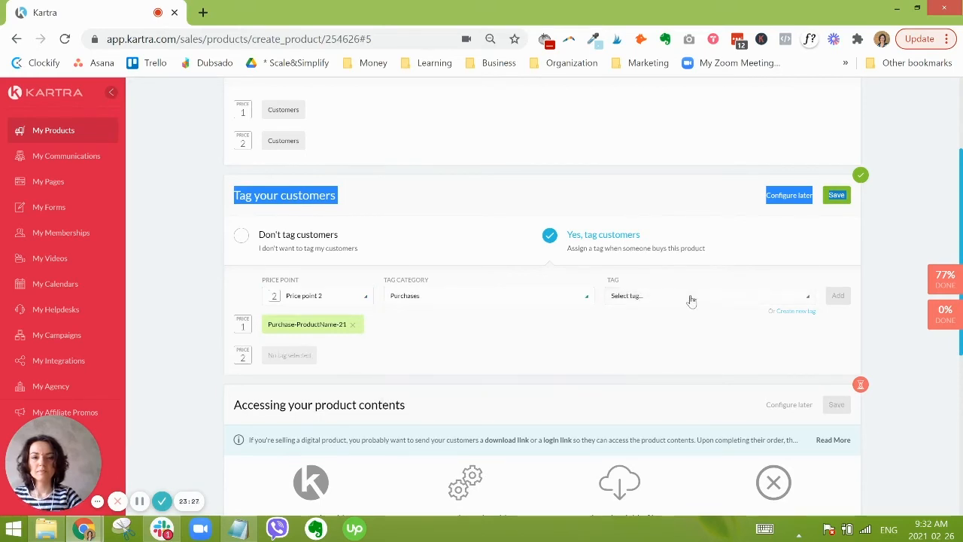
left_click(691, 298)
left_click(711, 332)
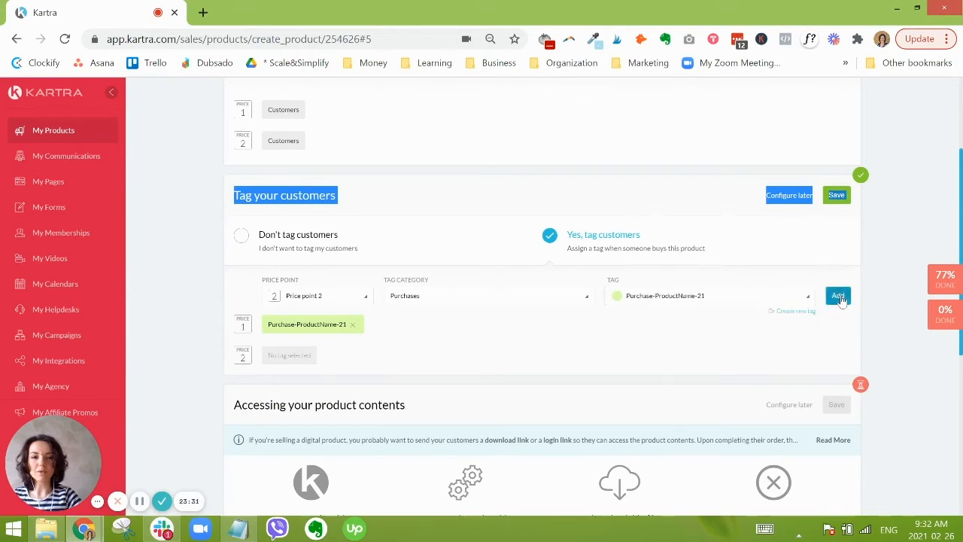
left_click(838, 297)
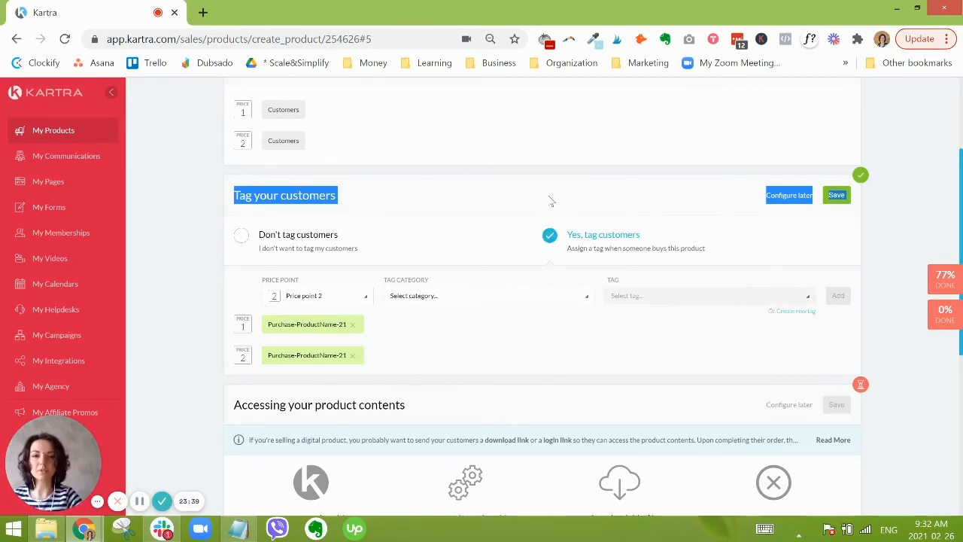
left_click(838, 195)
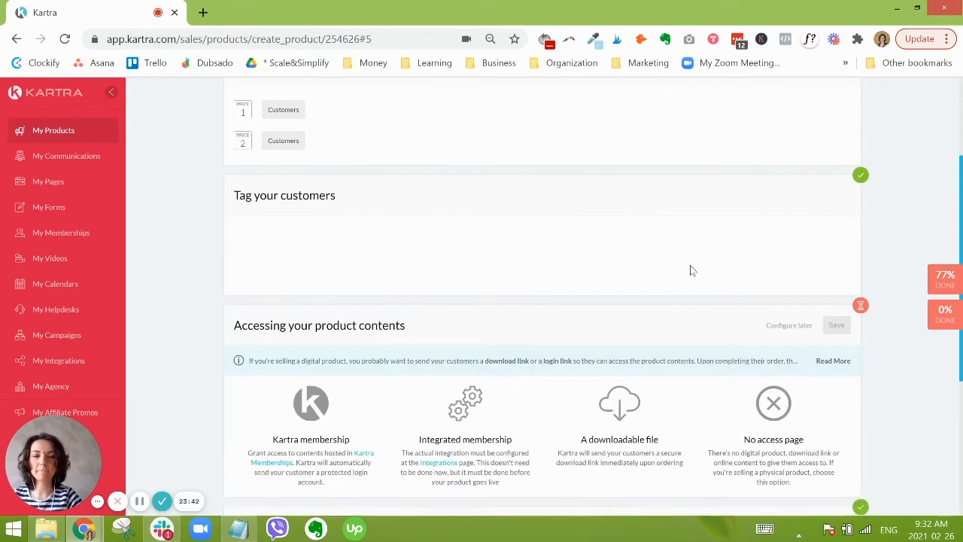
- Select Kartra membership for accessing the product contents and check the membership and access level choices for price point 1
scroll(693, 263, "down", 1)
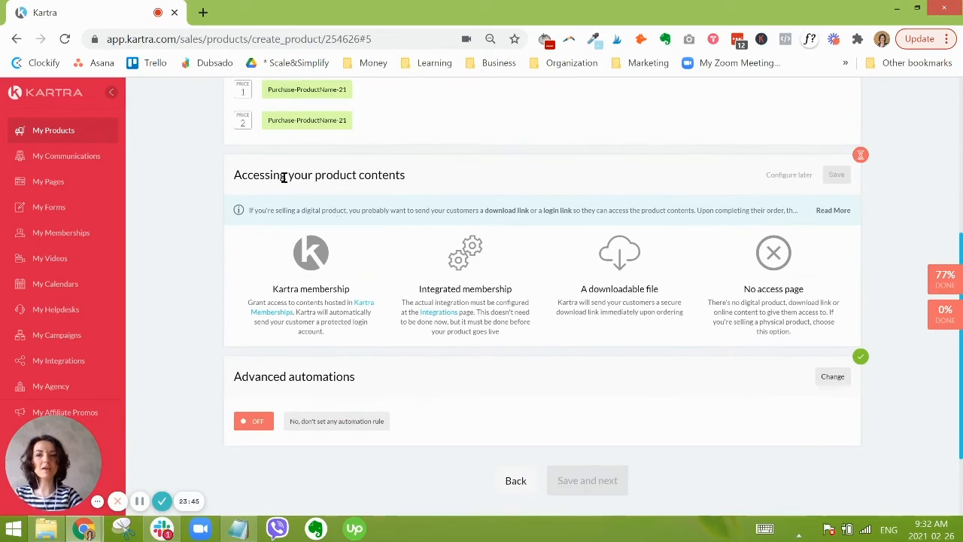
triple_click(283, 176)
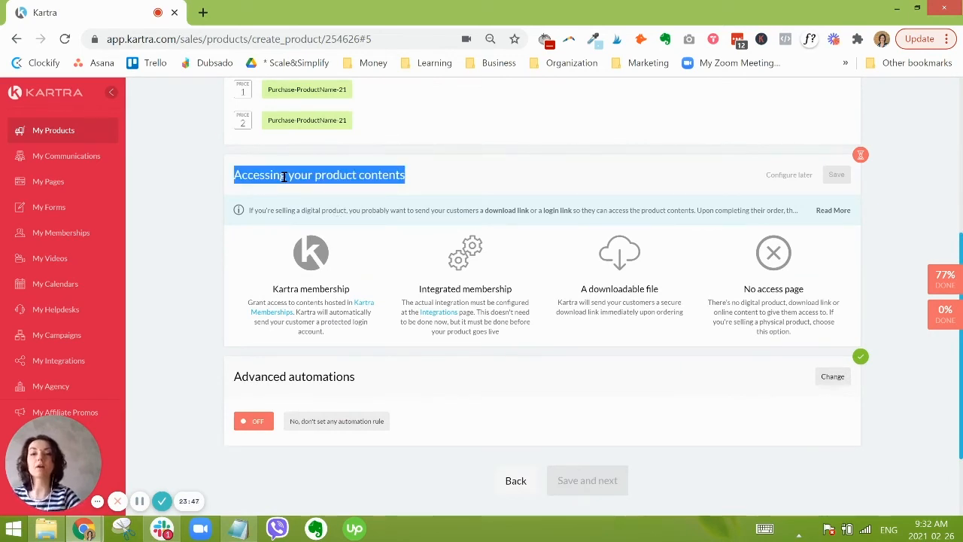
left_click(305, 286)
left_click(340, 367)
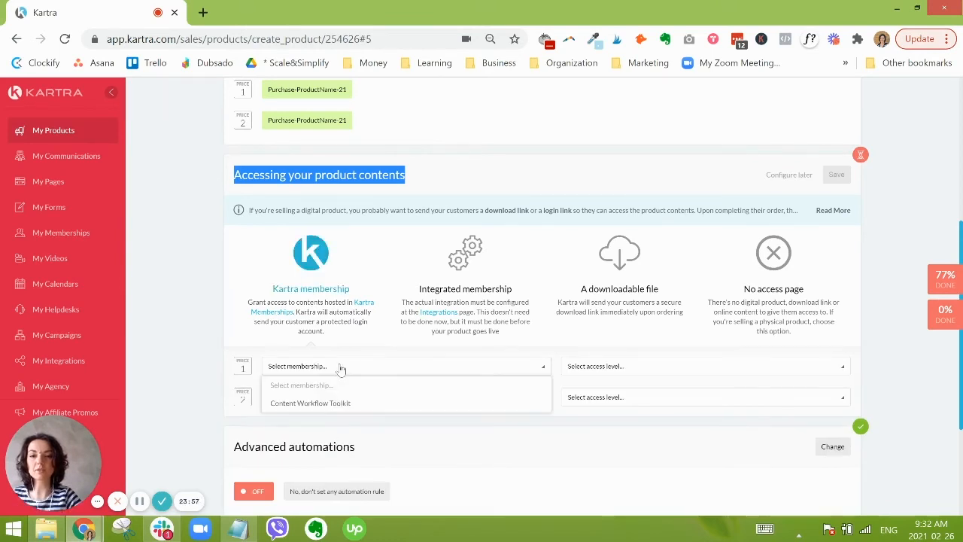
left_click(618, 401)
left_click(574, 367)
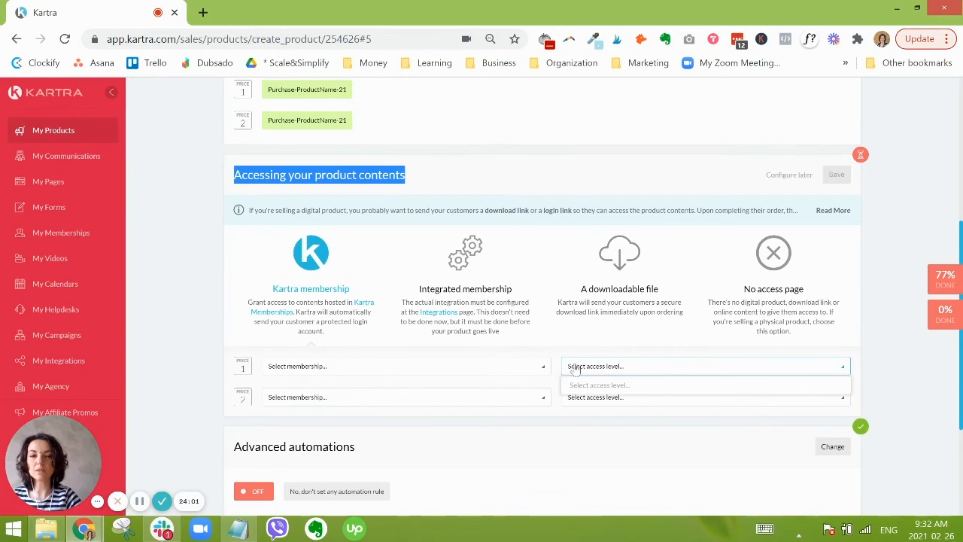
left_click(563, 353)
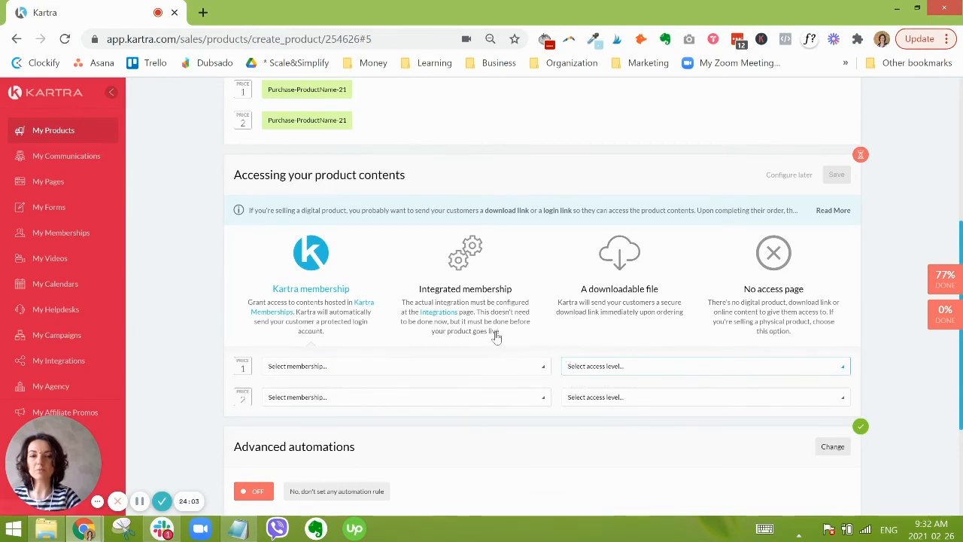
- Try the Integrated membership and downloadable file access options, choosing "No category in particular" for price point 1's download
left_click(489, 317)
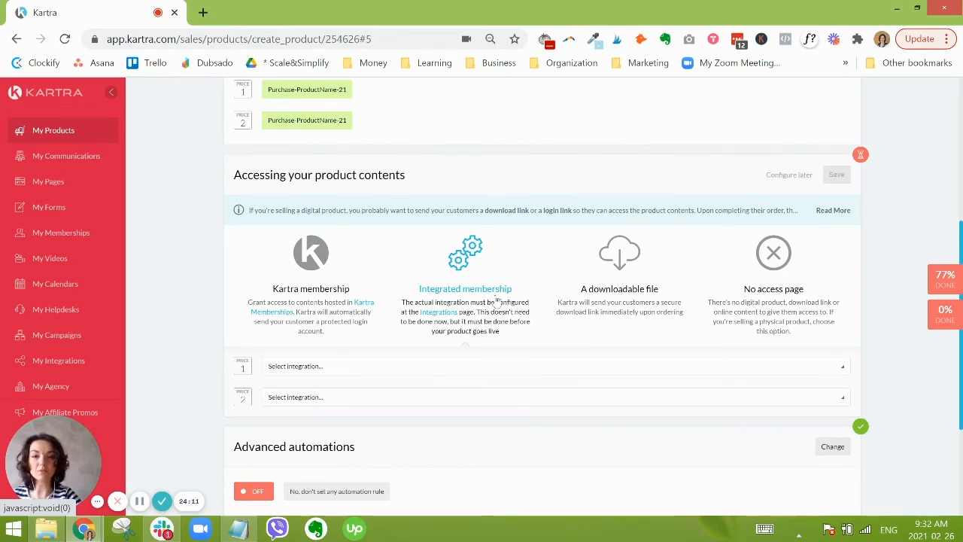
left_click(623, 261)
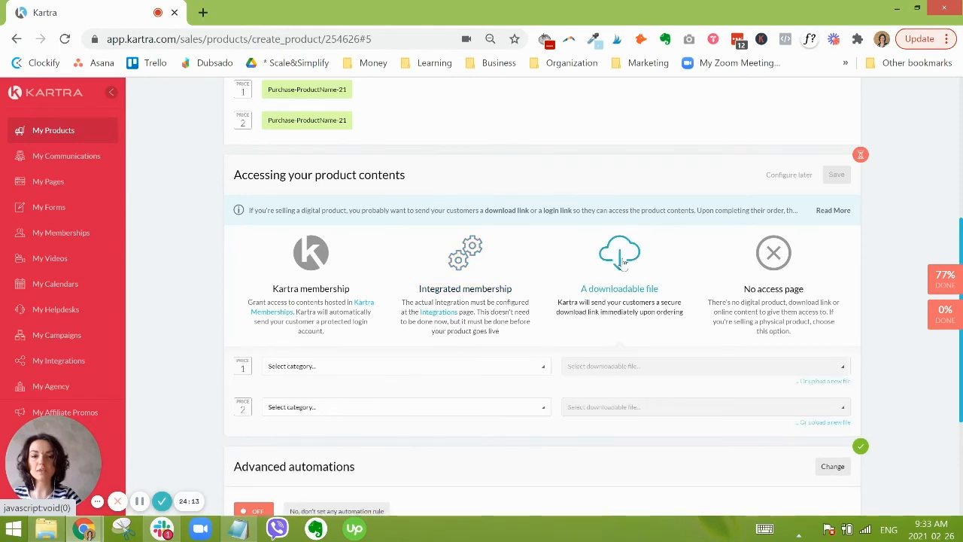
left_click(490, 370)
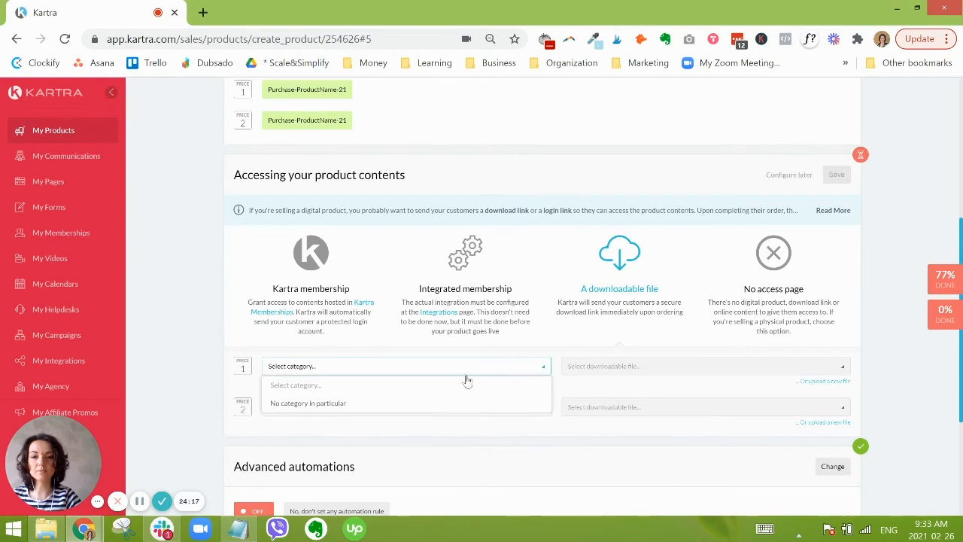
left_click(352, 407)
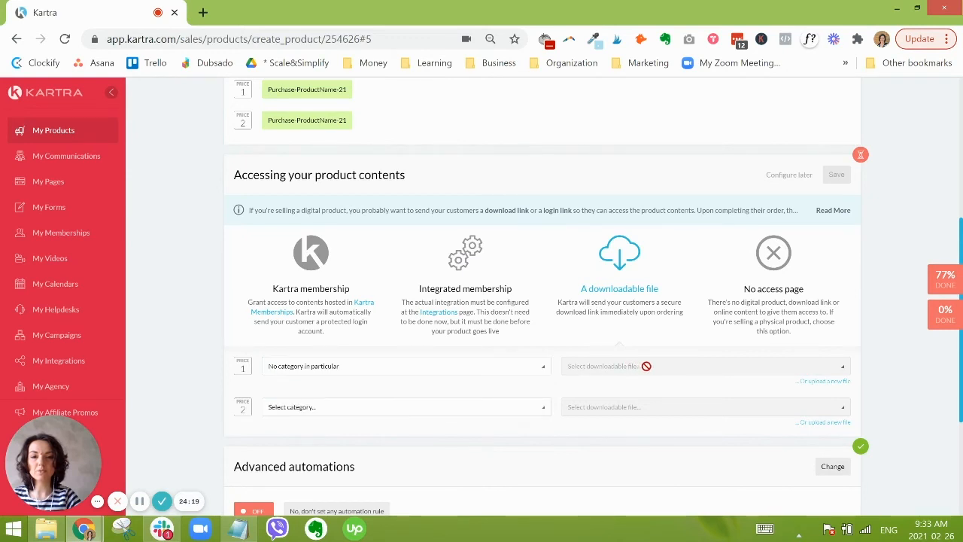
left_click(647, 372)
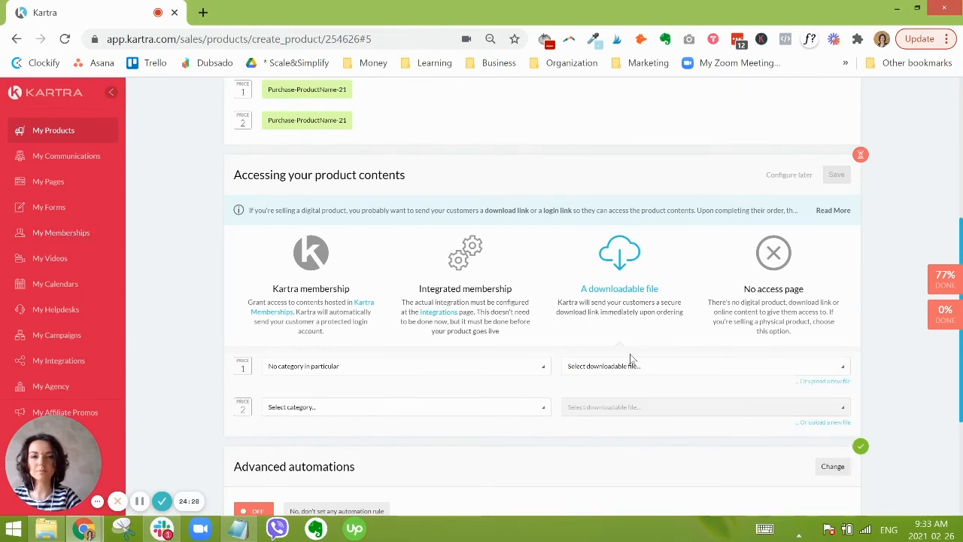
- Set product content access to "No access page" and save the section
left_click(769, 283)
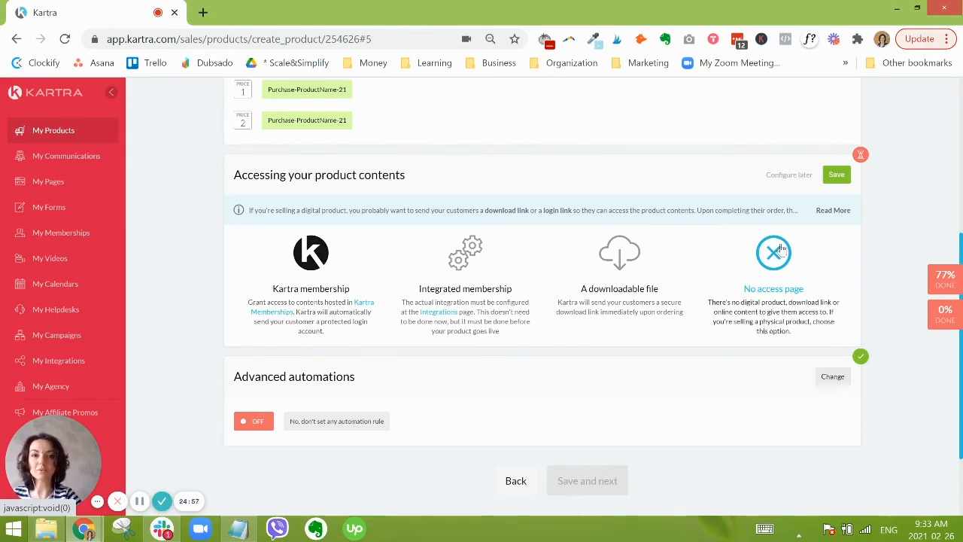
left_click(836, 175)
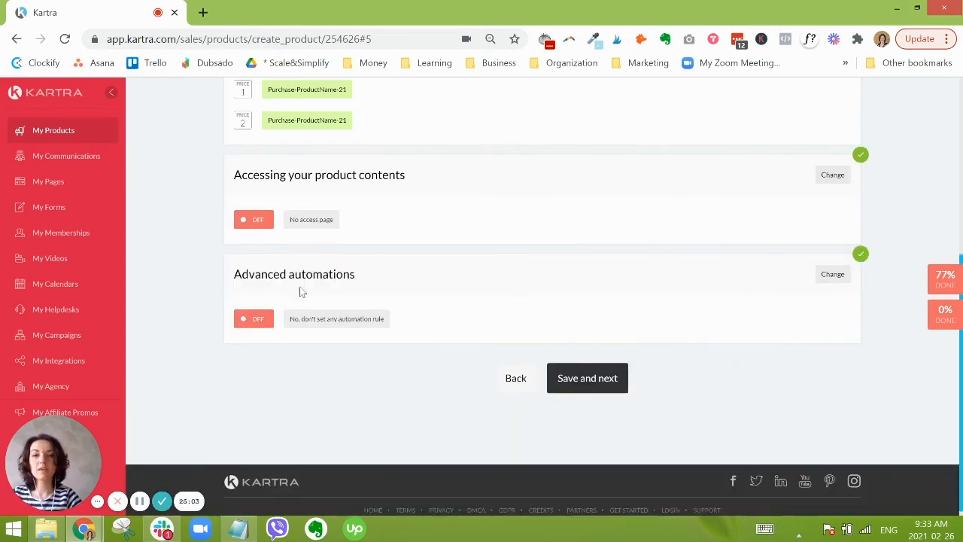
- Start a new advanced automation with the IF condition "Customer buys product"
triple_click(299, 278)
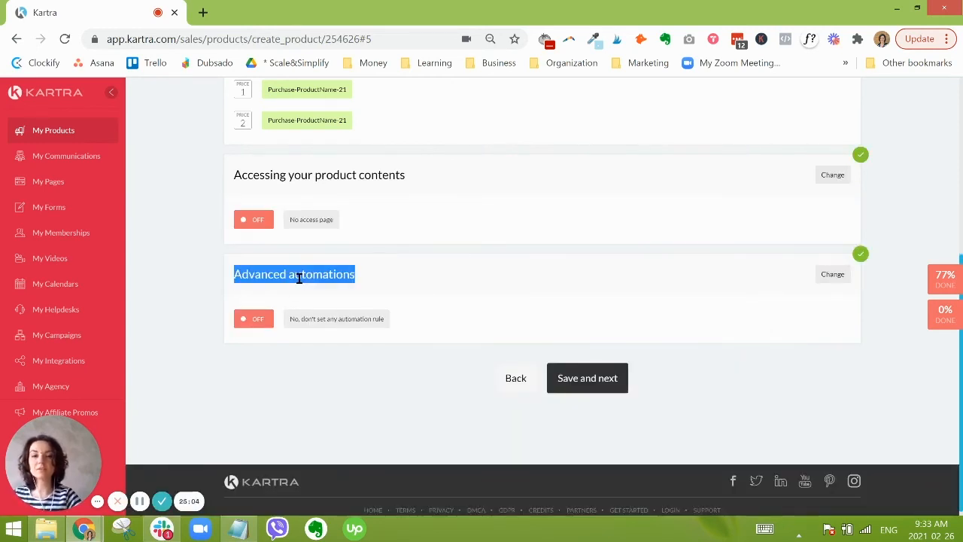
left_click(835, 276)
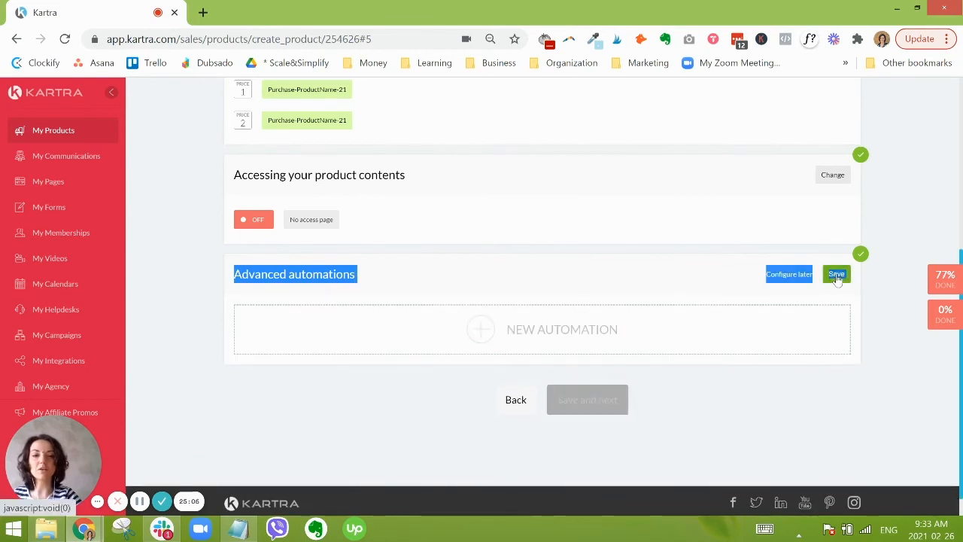
left_click(516, 336)
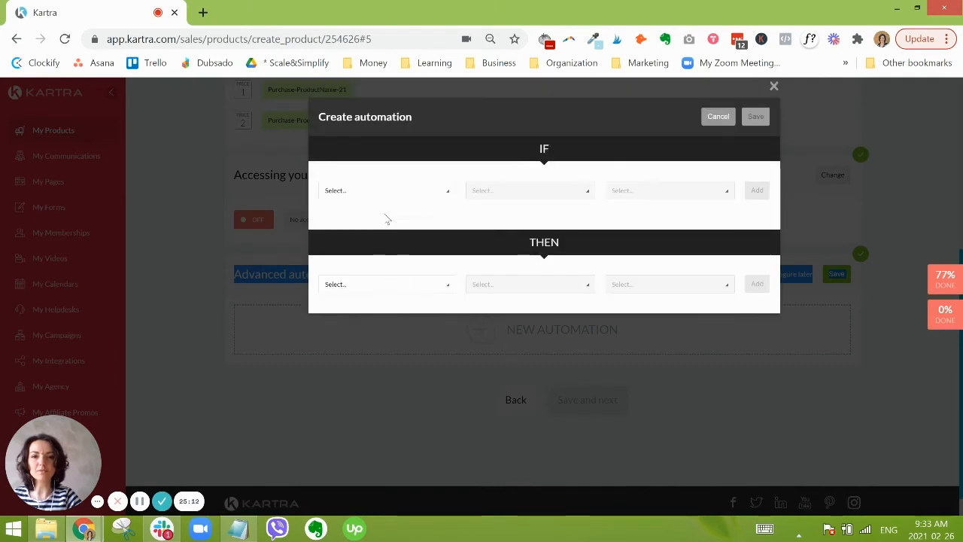
left_click(384, 193)
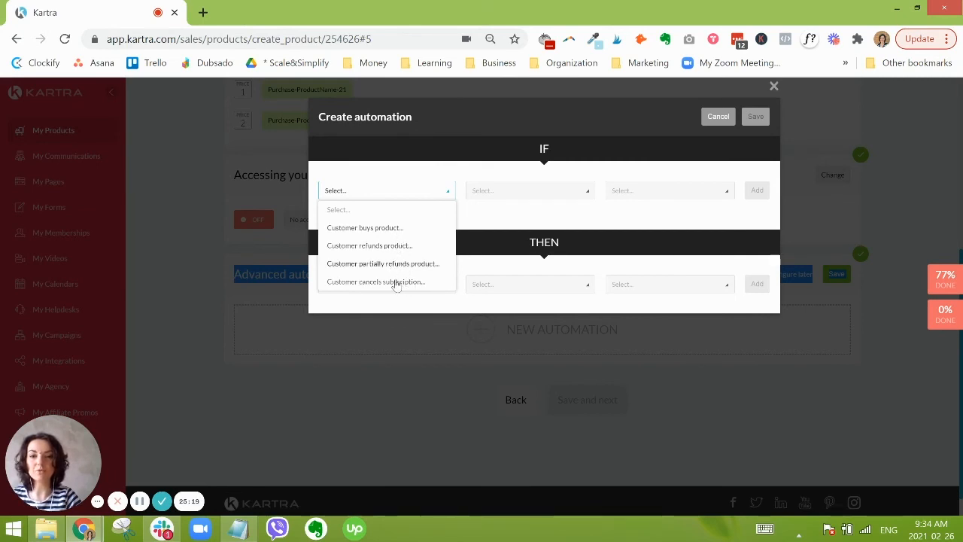
left_click(391, 228)
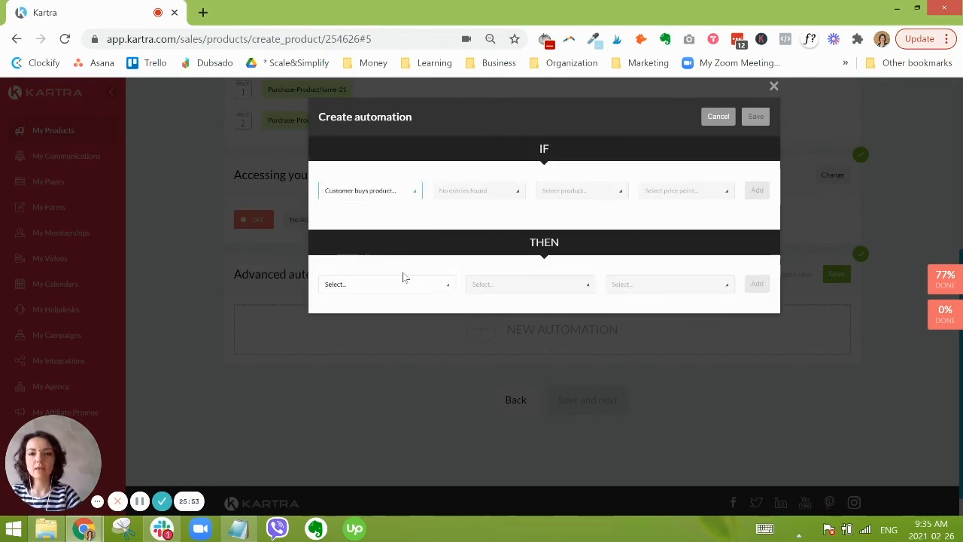
- Review the automation's IF and THEN choices, cancel it, and save the advanced automations section without any rule
left_click(383, 286)
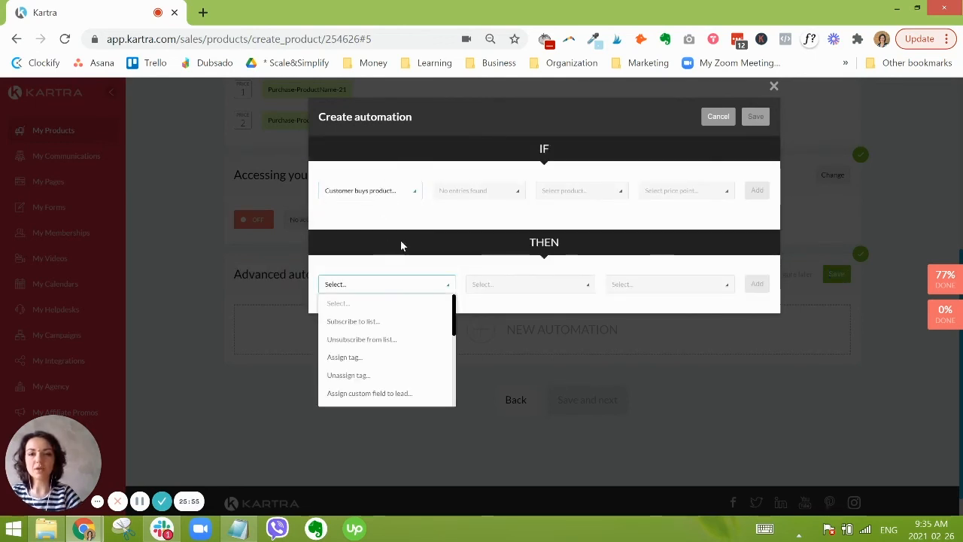
left_click(366, 193)
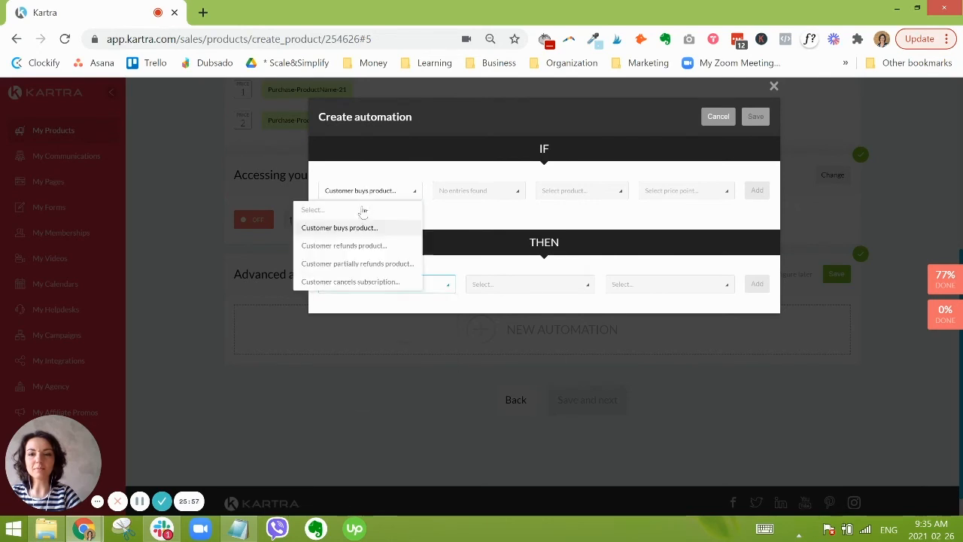
left_click(437, 291)
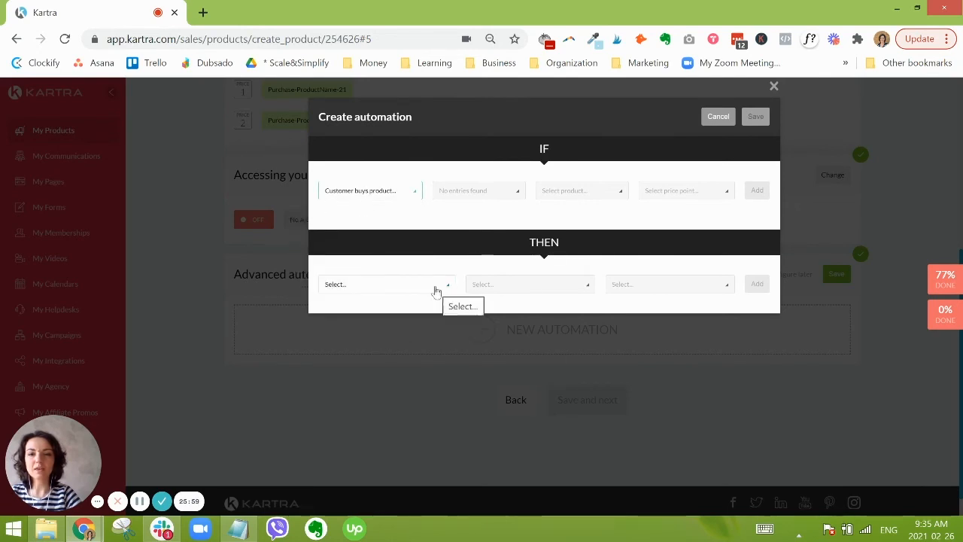
left_click(437, 288)
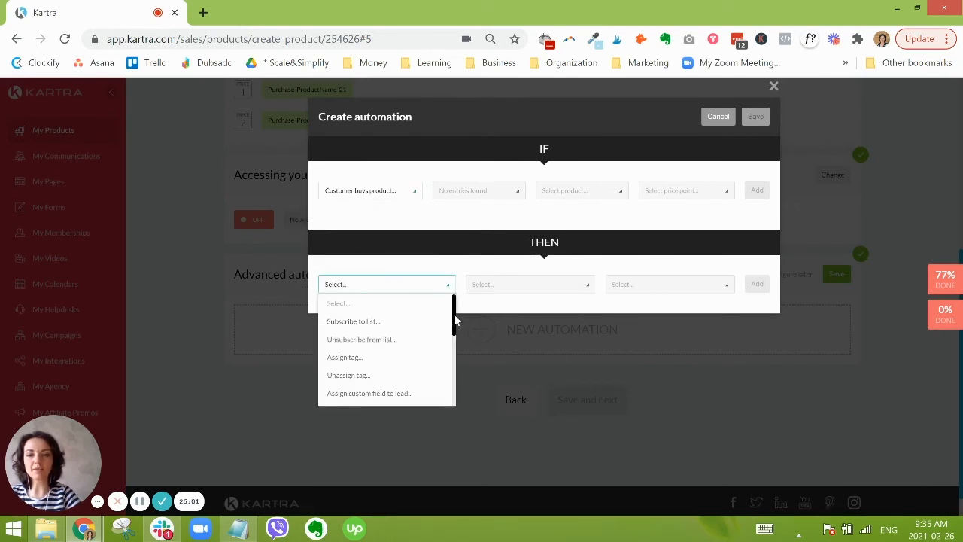
left_click_drag(453, 319, 454, 393)
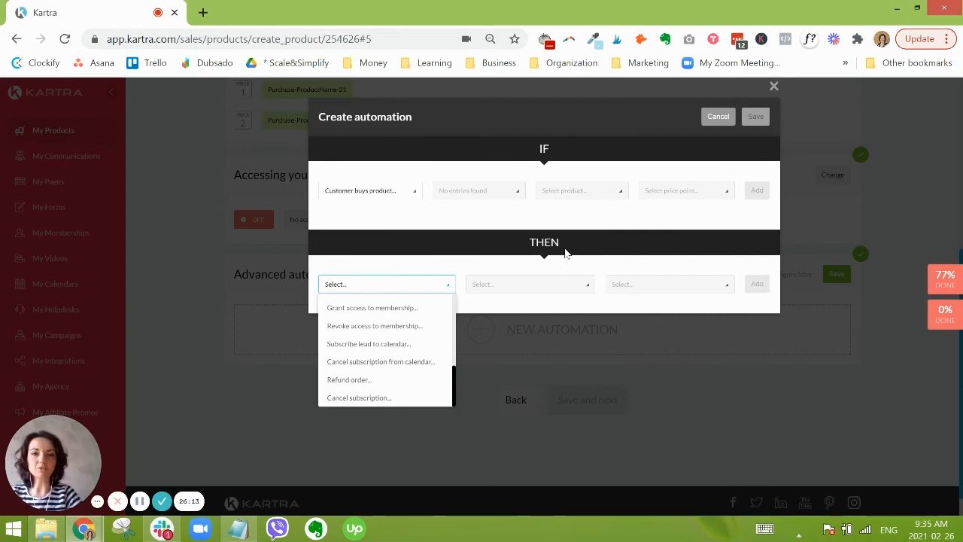
left_click(719, 119)
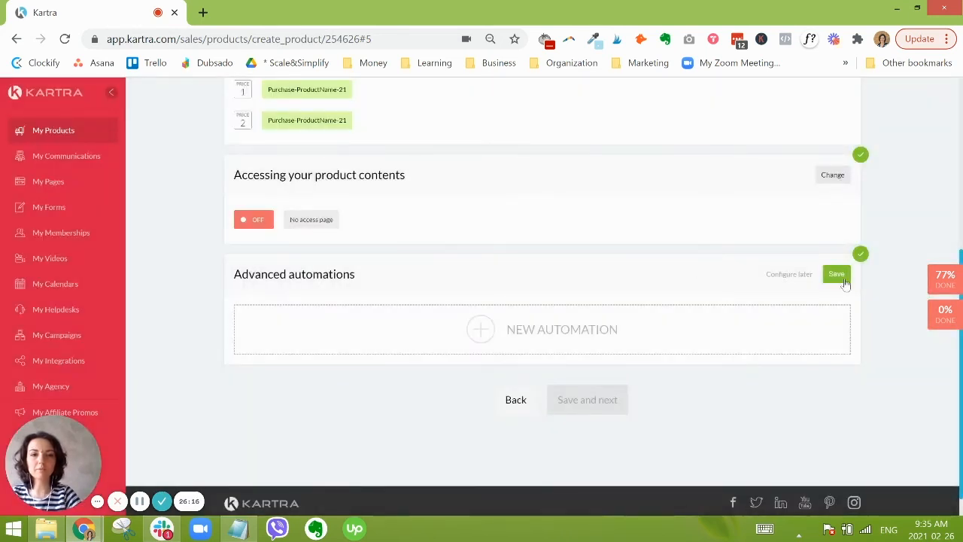
left_click(842, 278)
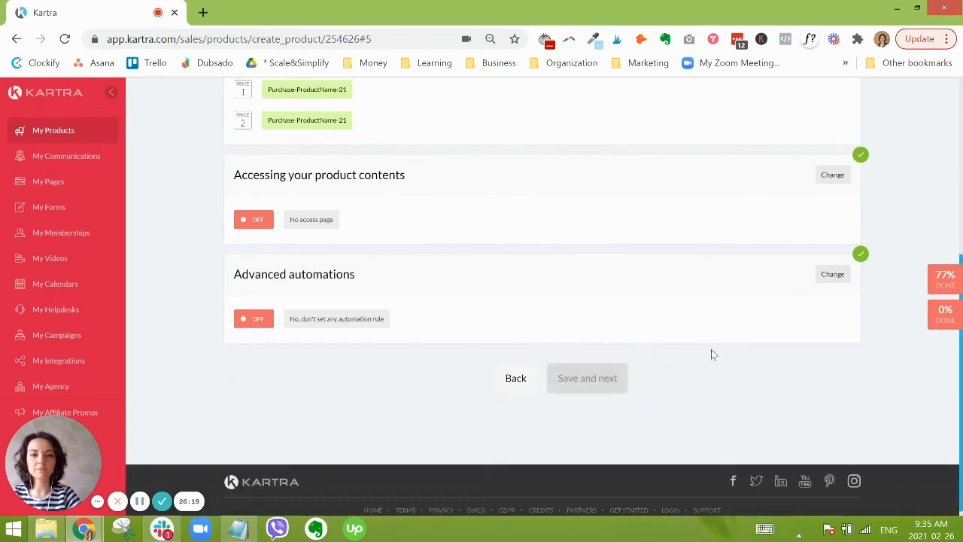
- Save the post-sale settings and finish the product setup with both affiliate programs left off
scroll(638, 353, "up", 4)
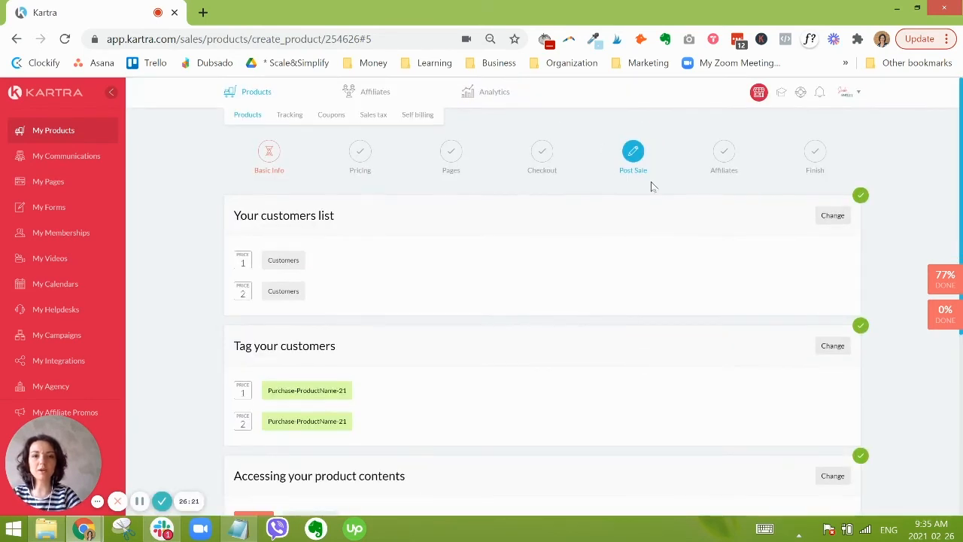
scroll(613, 281, "down", 4)
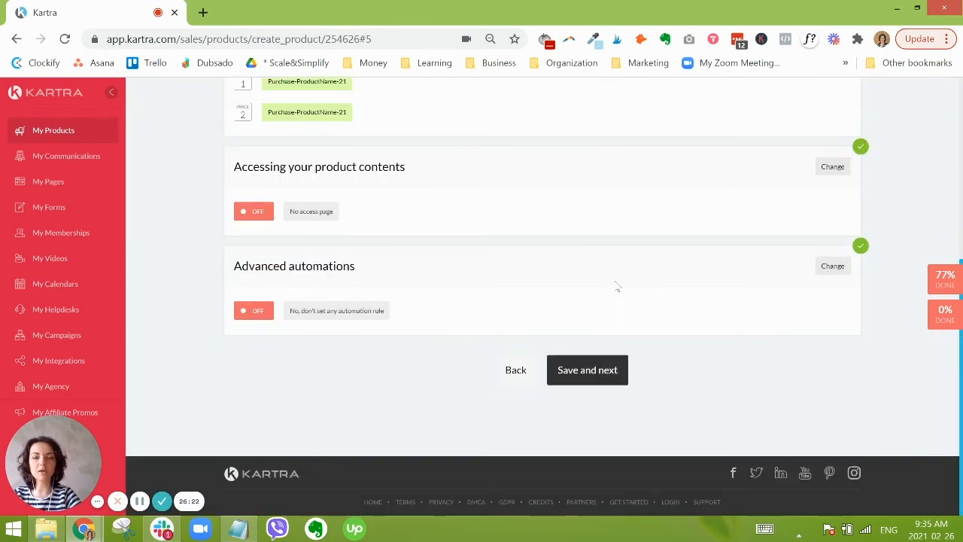
left_click(605, 368)
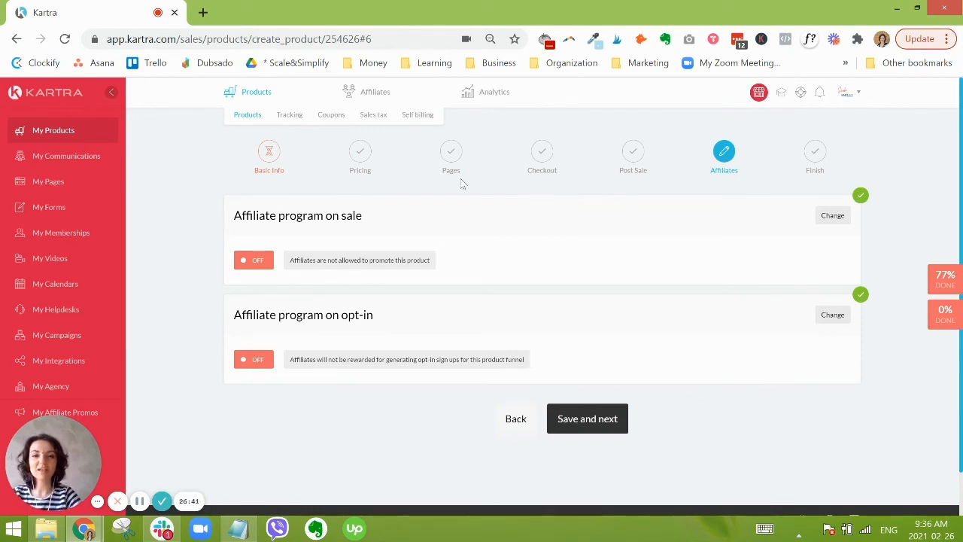
left_click(606, 422)
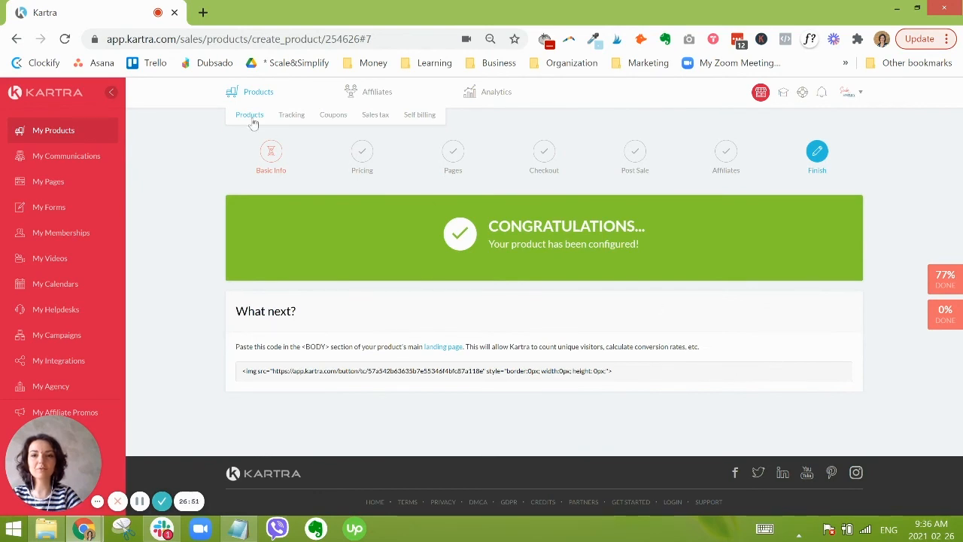
- Open the product list and check the configuration status of My New Product (Special Offer)
left_click(250, 117)
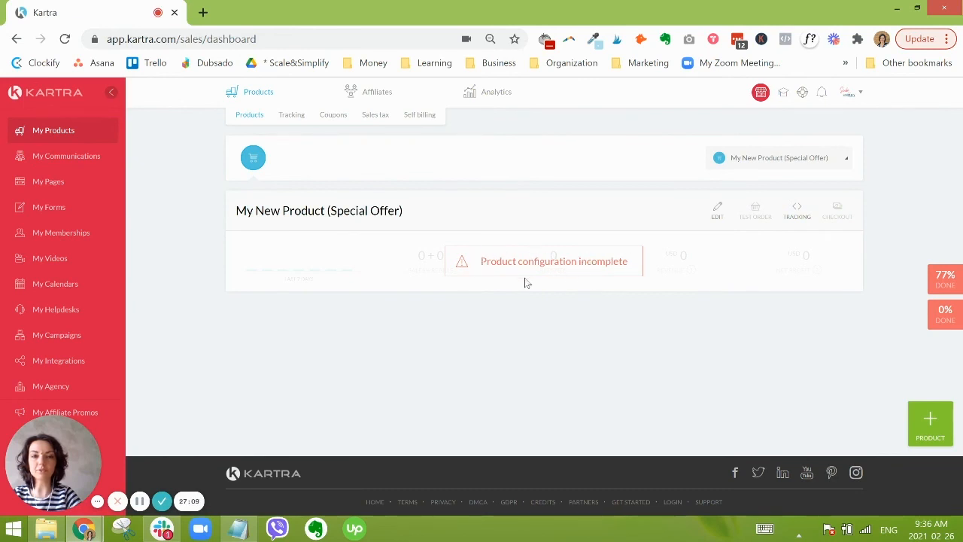
left_click_drag(480, 261, 636, 265)
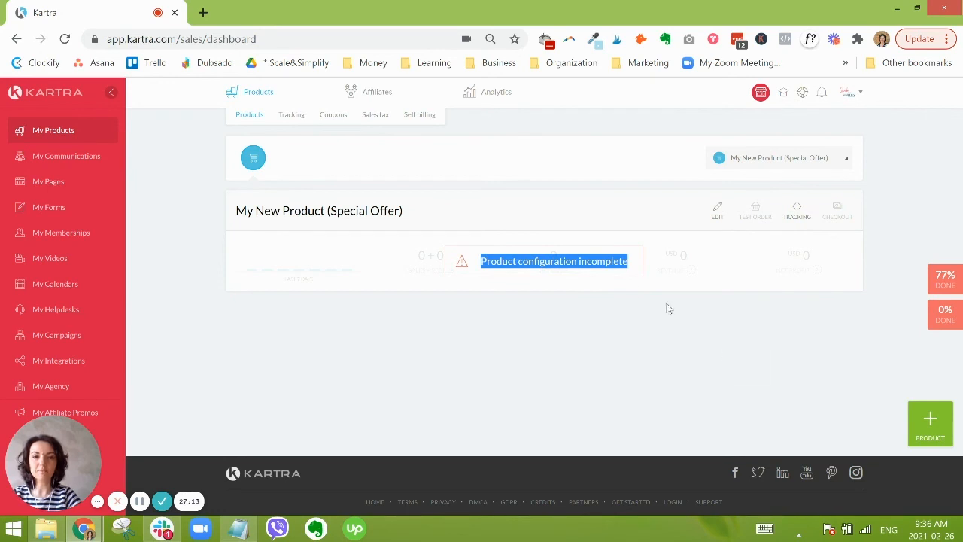
left_click(474, 337)
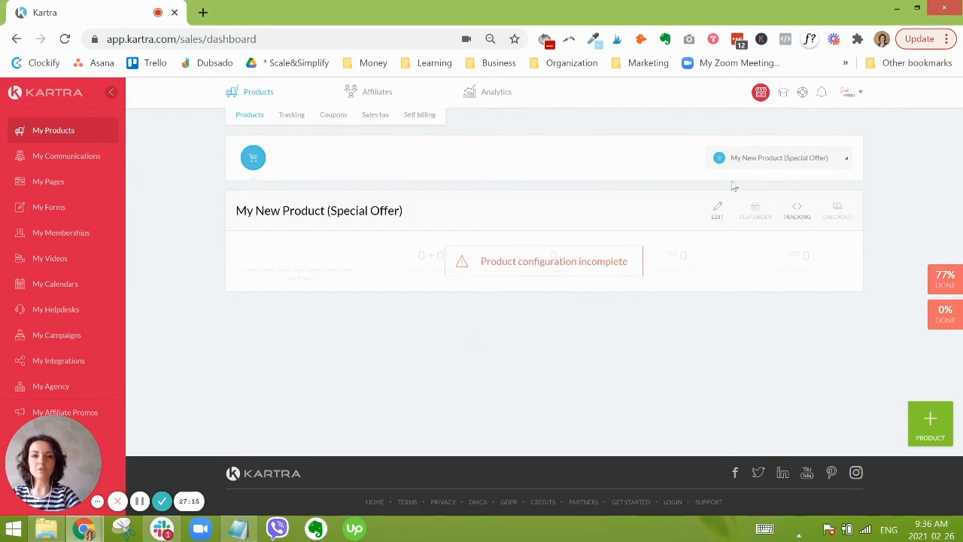